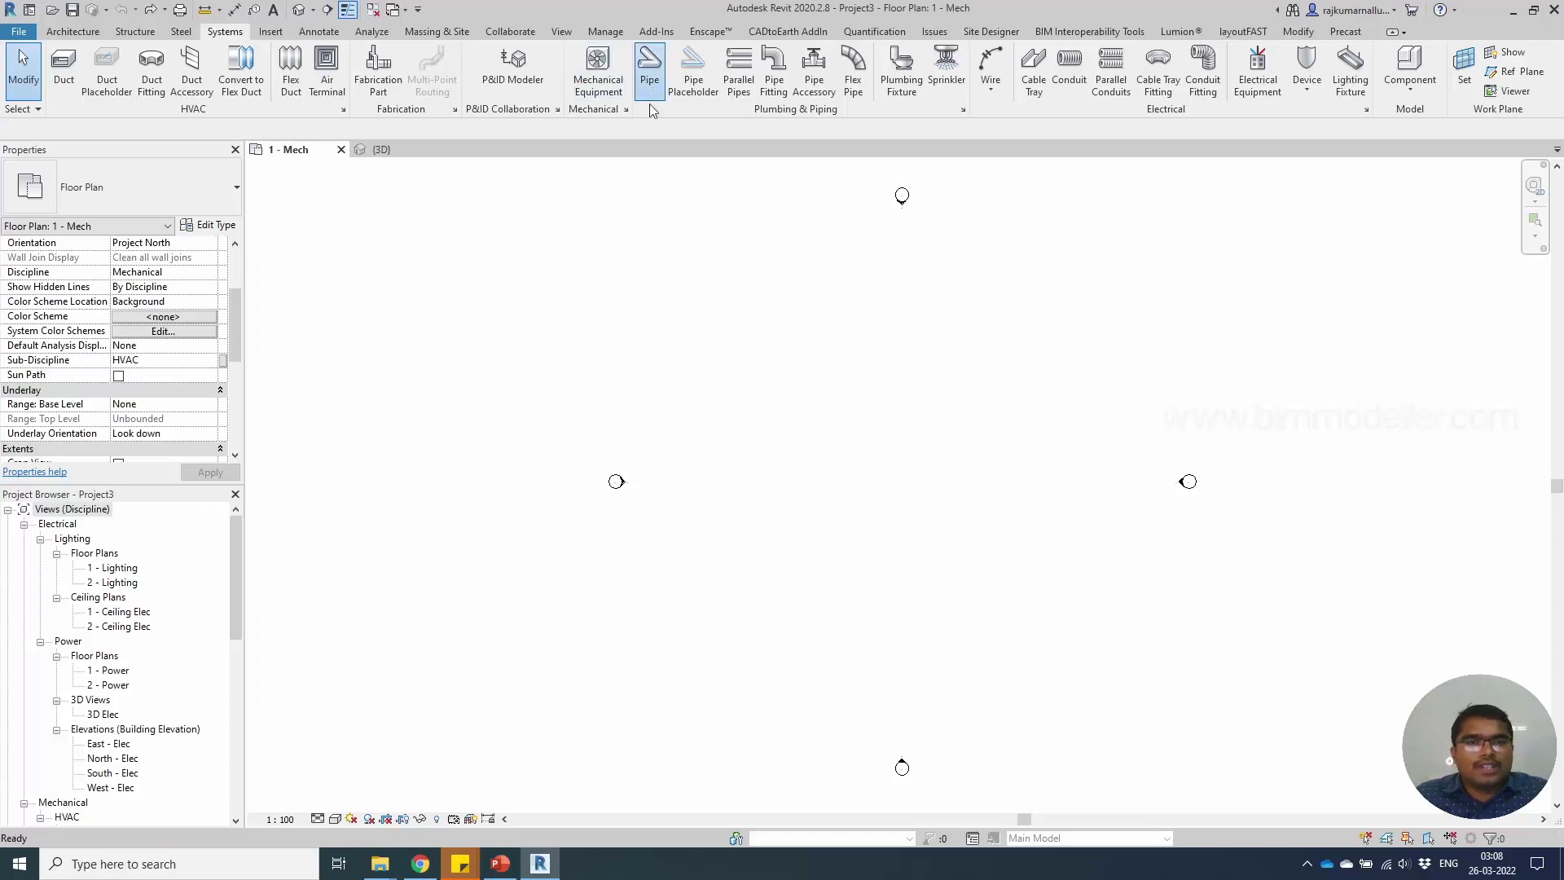
# Start the Pipe command from the Systems tab in the 1 - Mech plan.
pyautogui.click(649, 67)
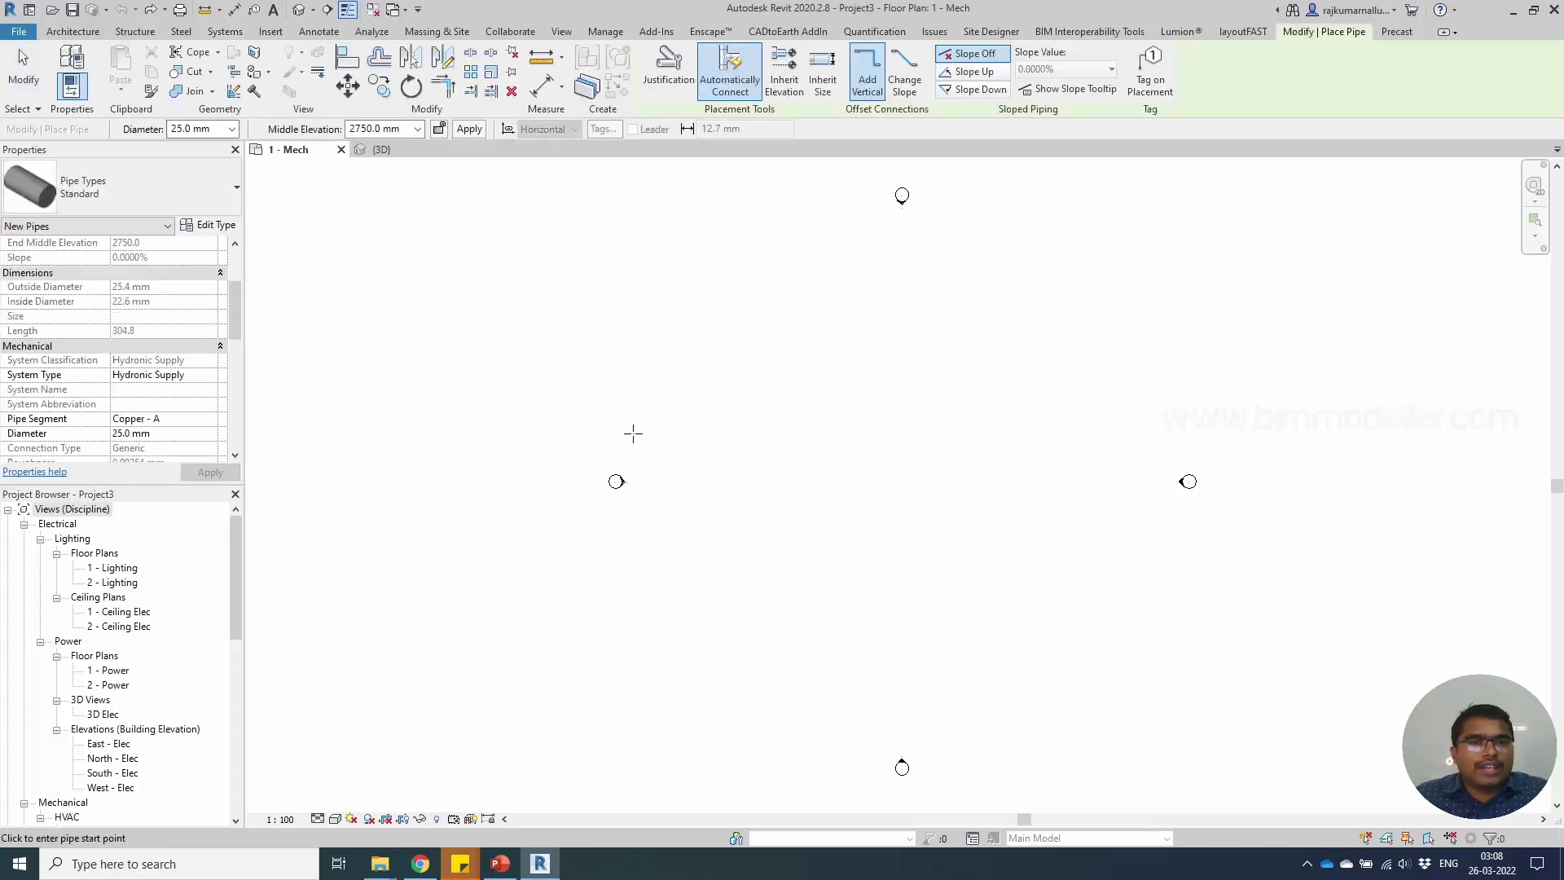
pyautogui.click(212, 377)
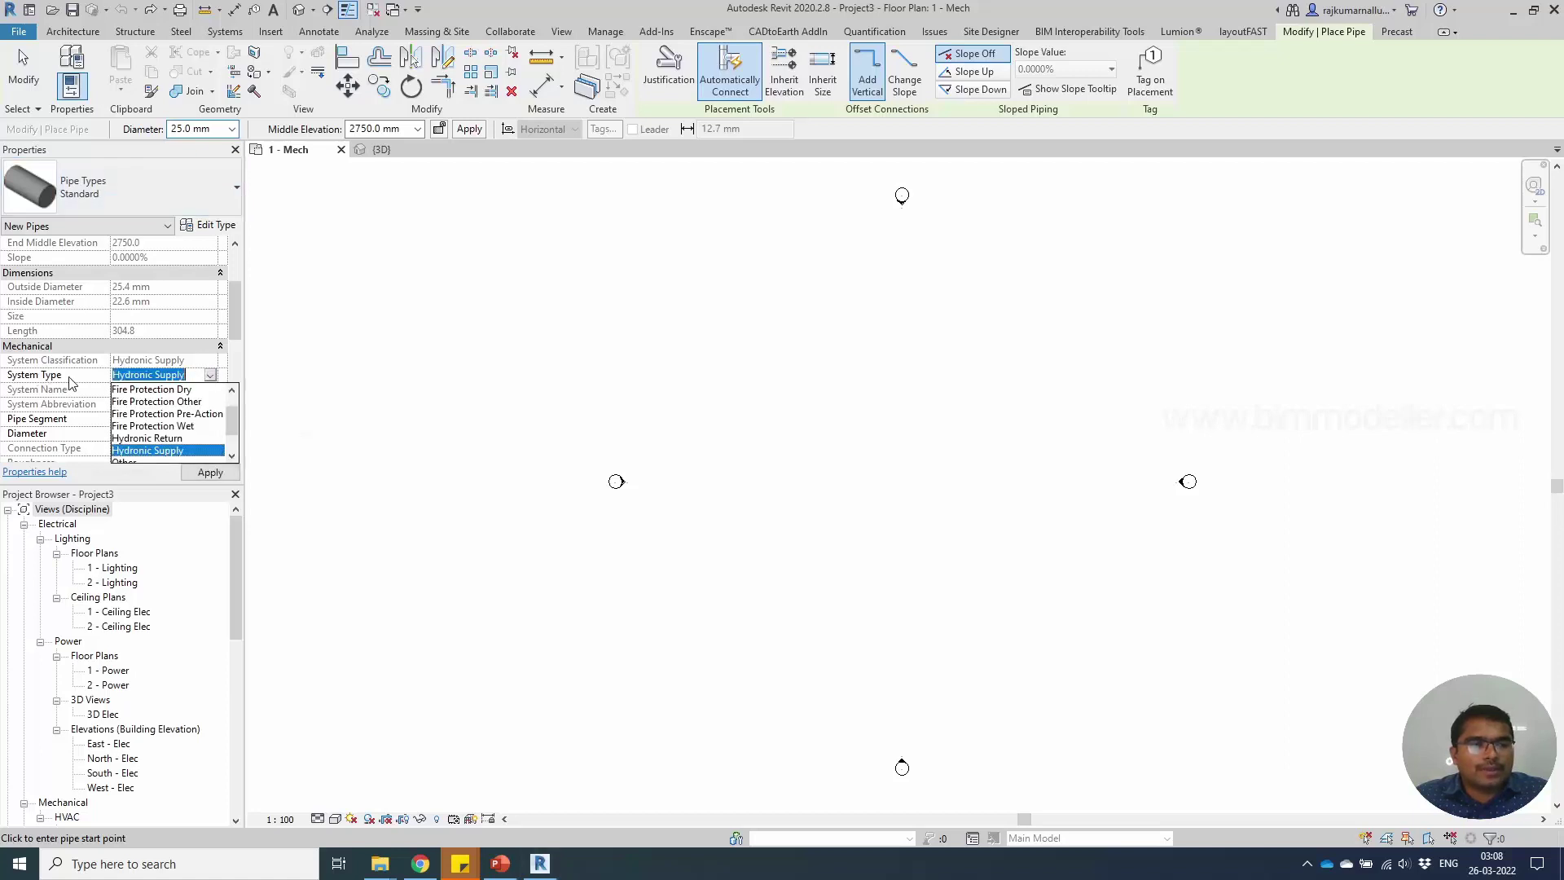
pyautogui.scroll(-1, 171, 440)
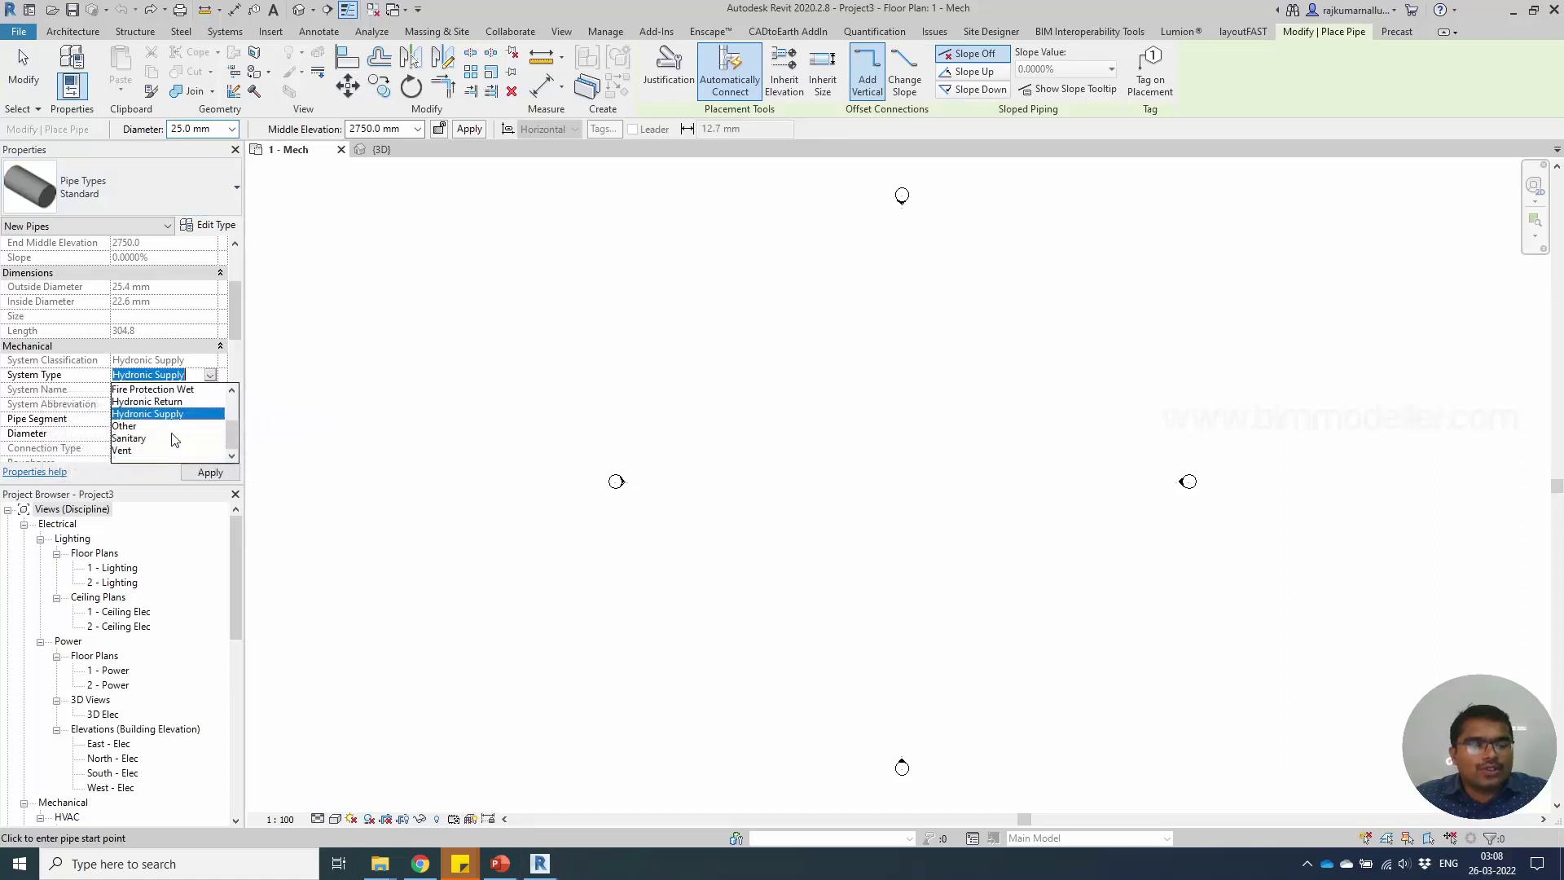
pyautogui.scroll(2, 174, 439)
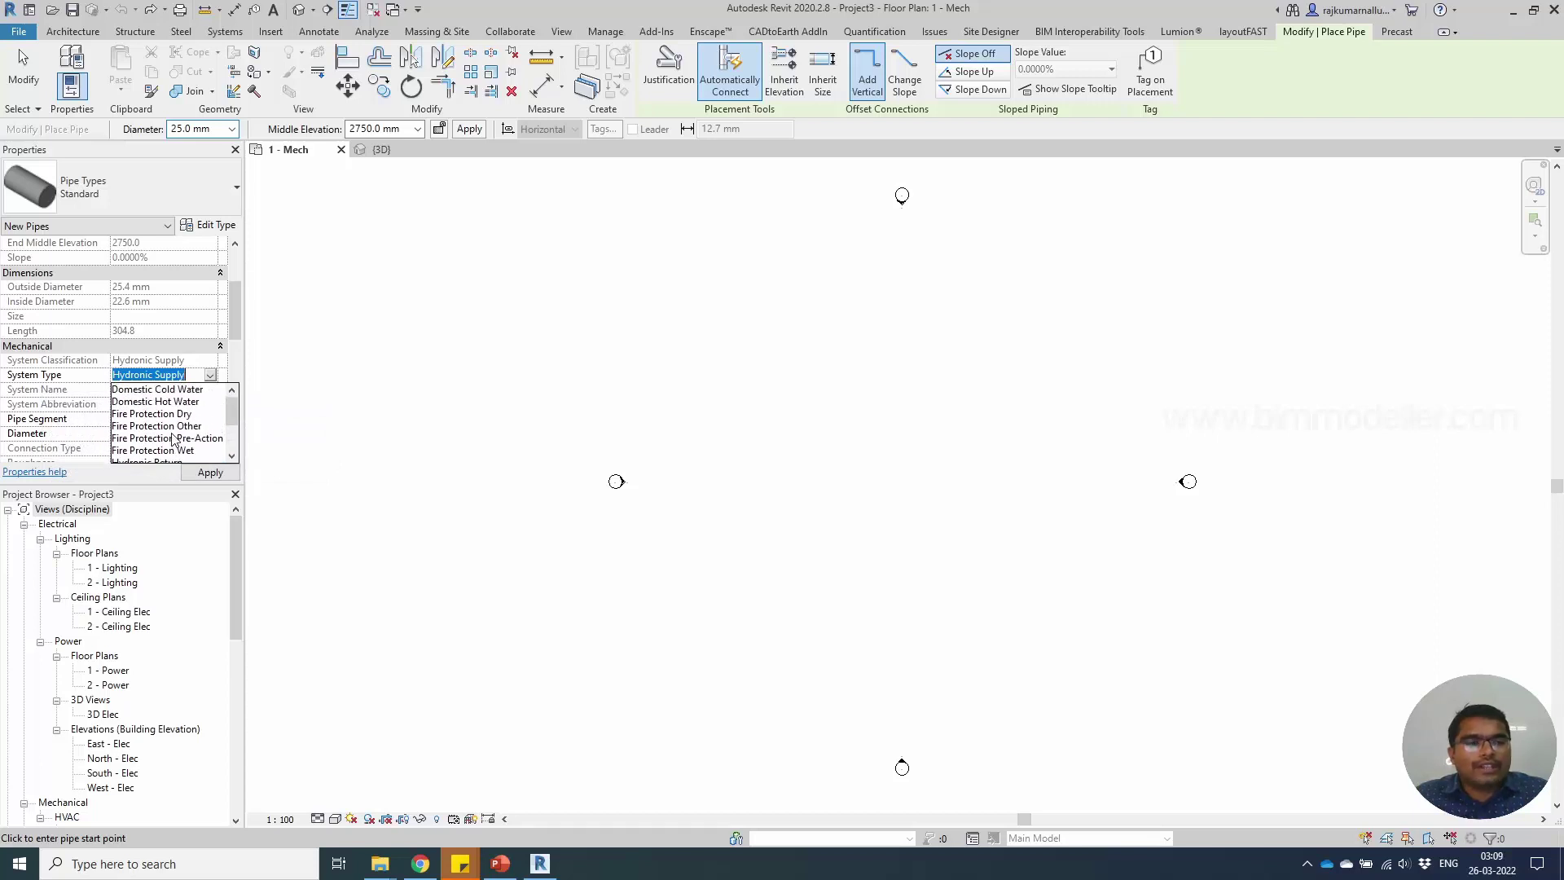
pyautogui.scroll(-2, 173, 440)
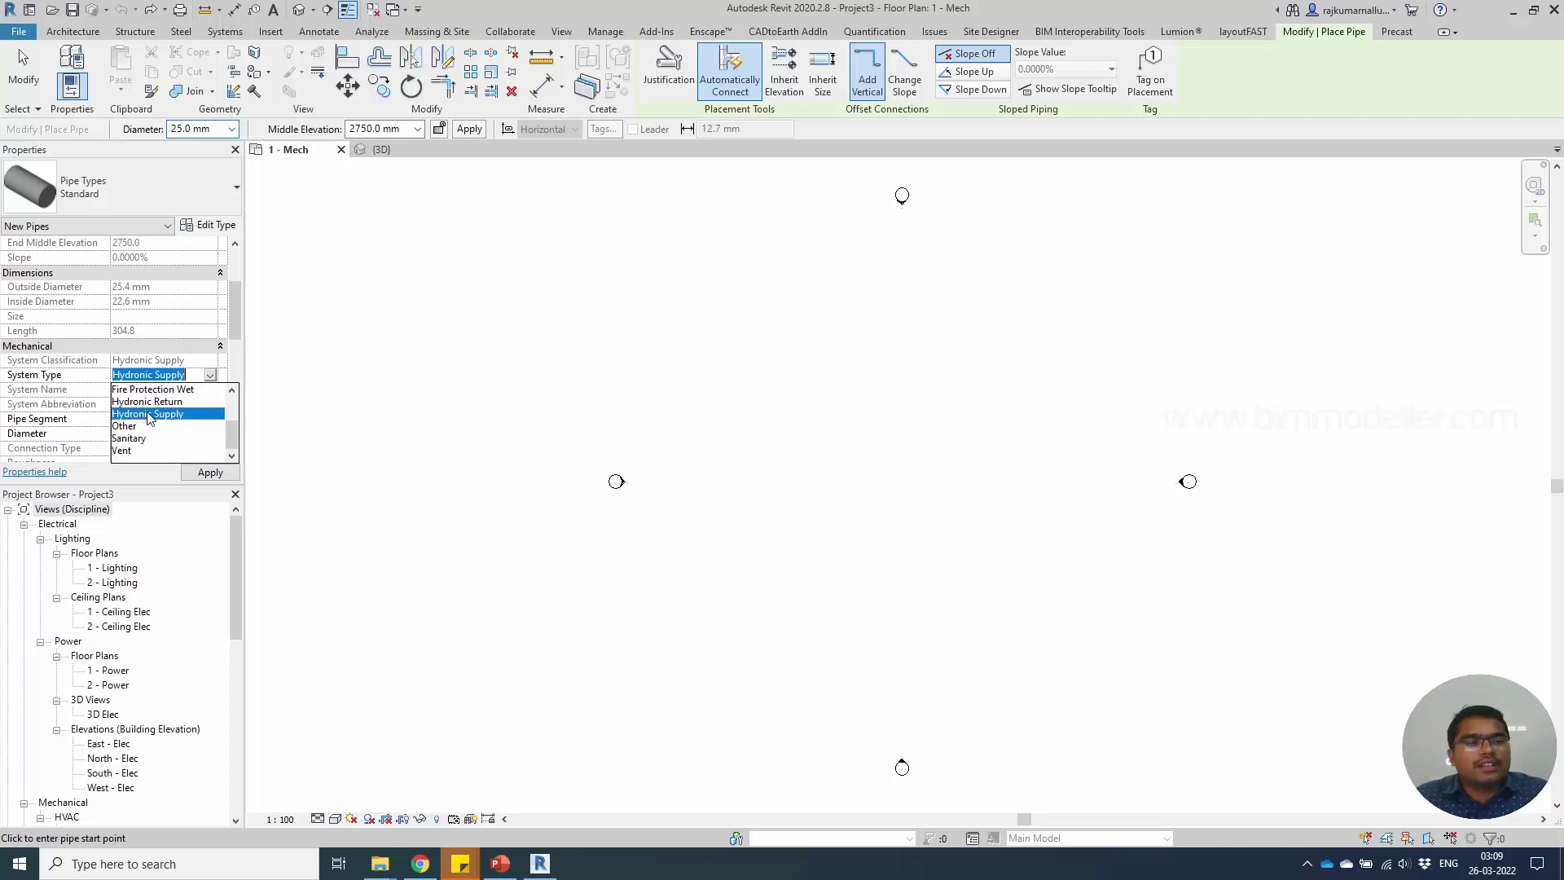
pyautogui.click(180, 382)
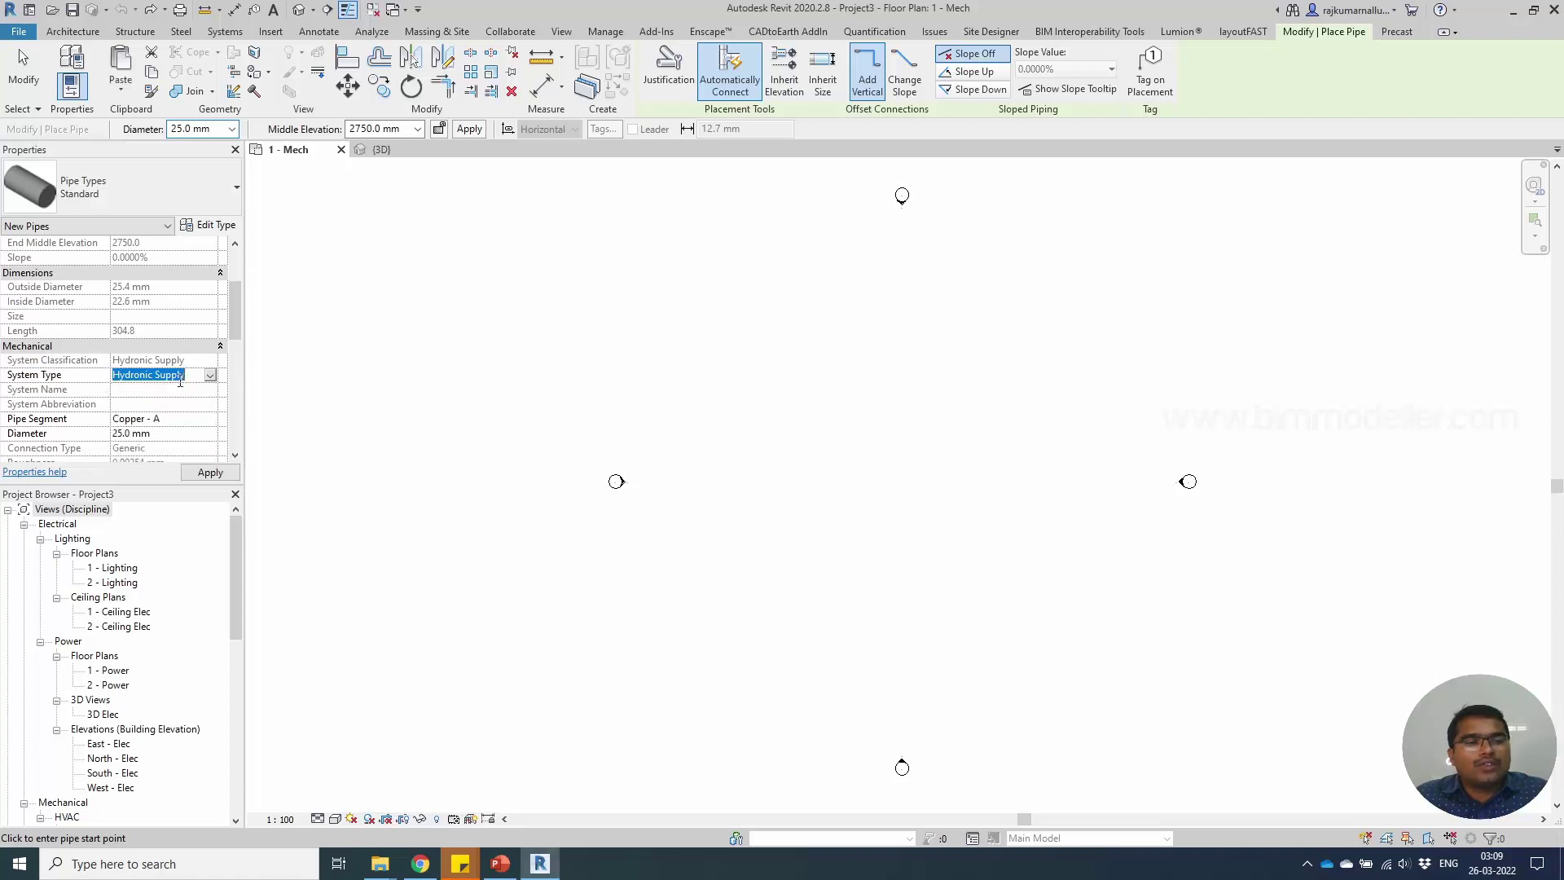
pyautogui.moveTo(570, 853)
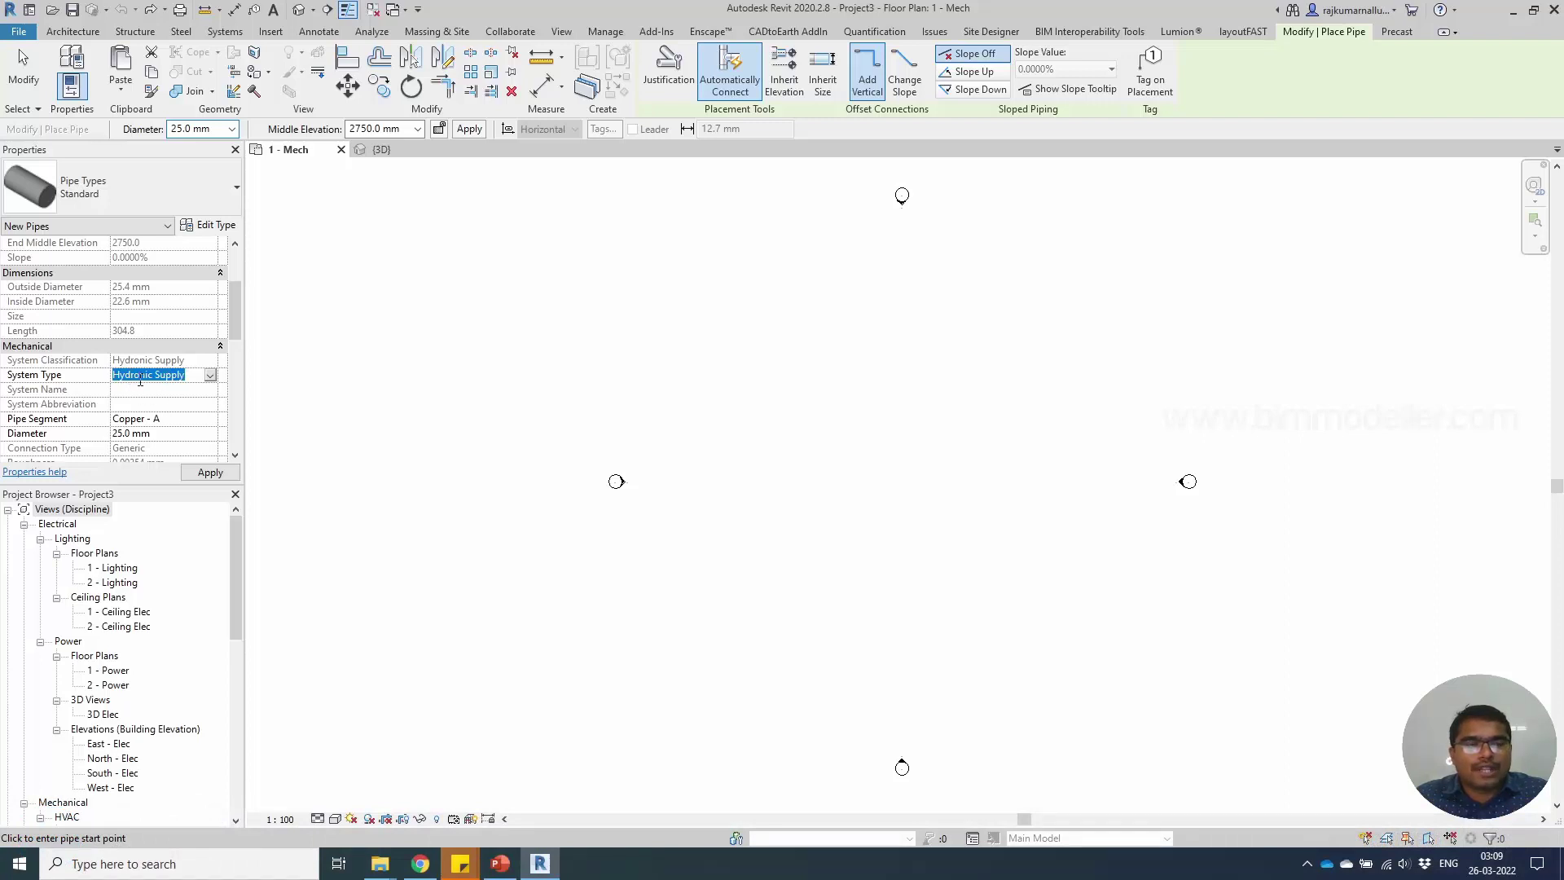
pyautogui.click(210, 375)
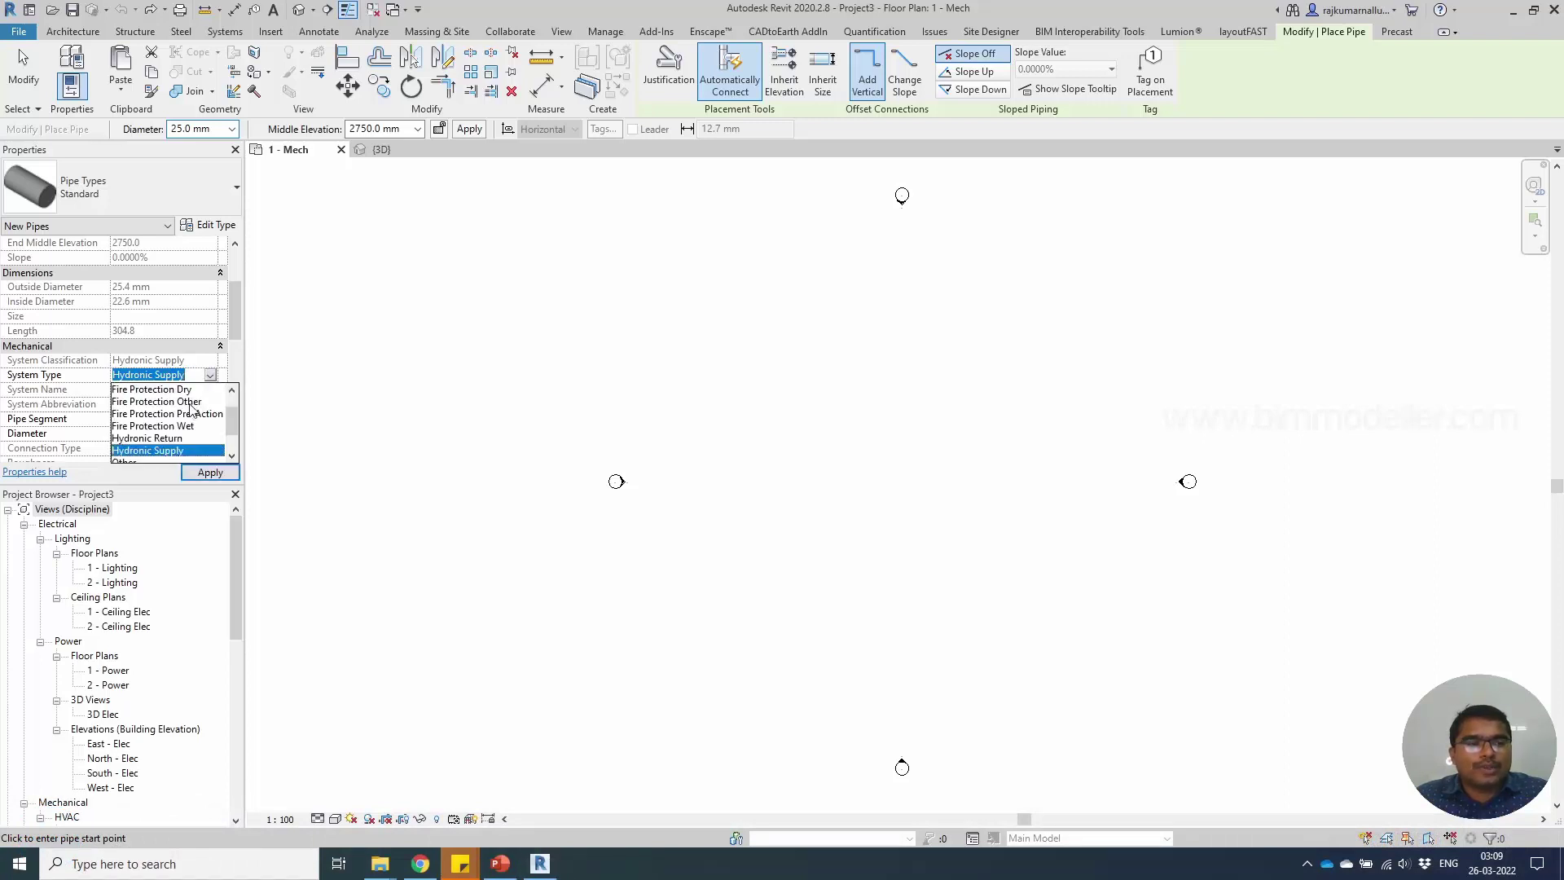
pyautogui.scroll(-1, 188, 411)
pyautogui.scroll(2, 188, 411)
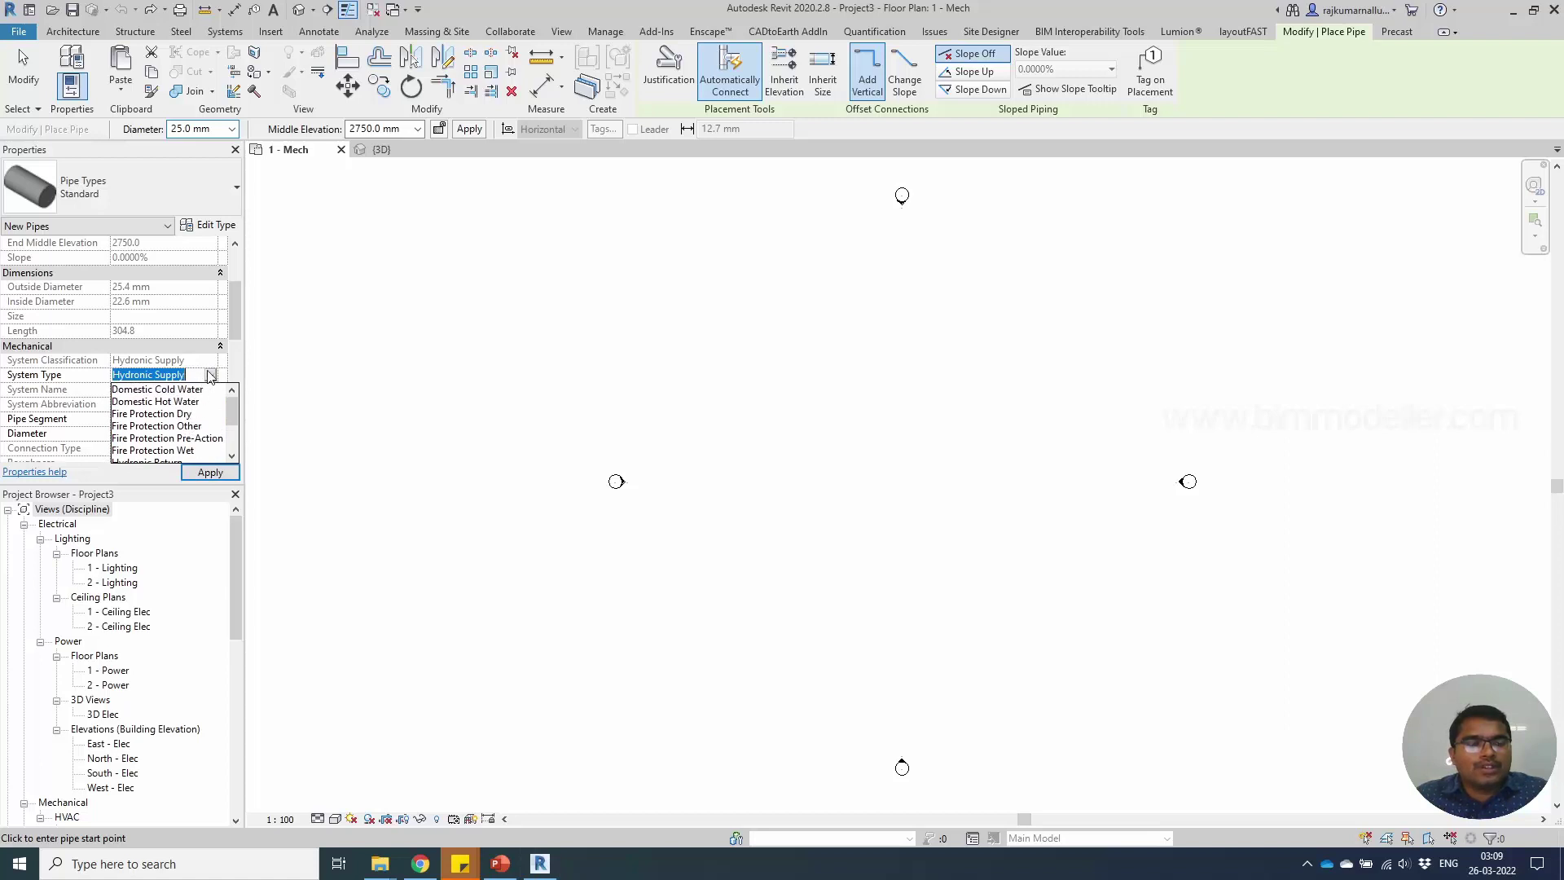
pyautogui.click(210, 376)
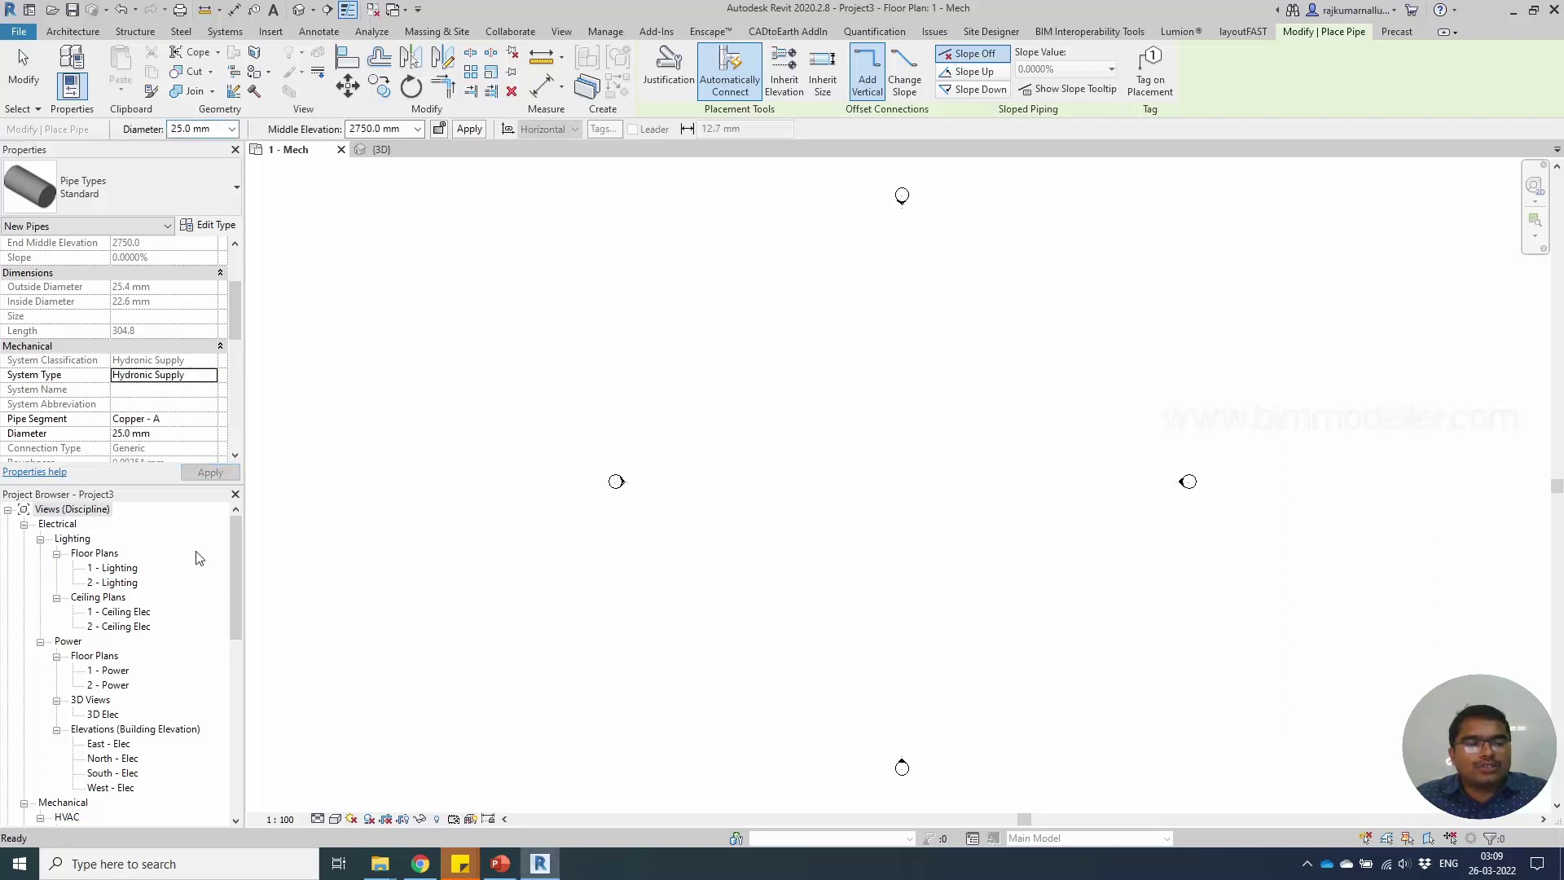
pyautogui.scroll(-3, 198, 553)
pyautogui.scroll(-7, 198, 557)
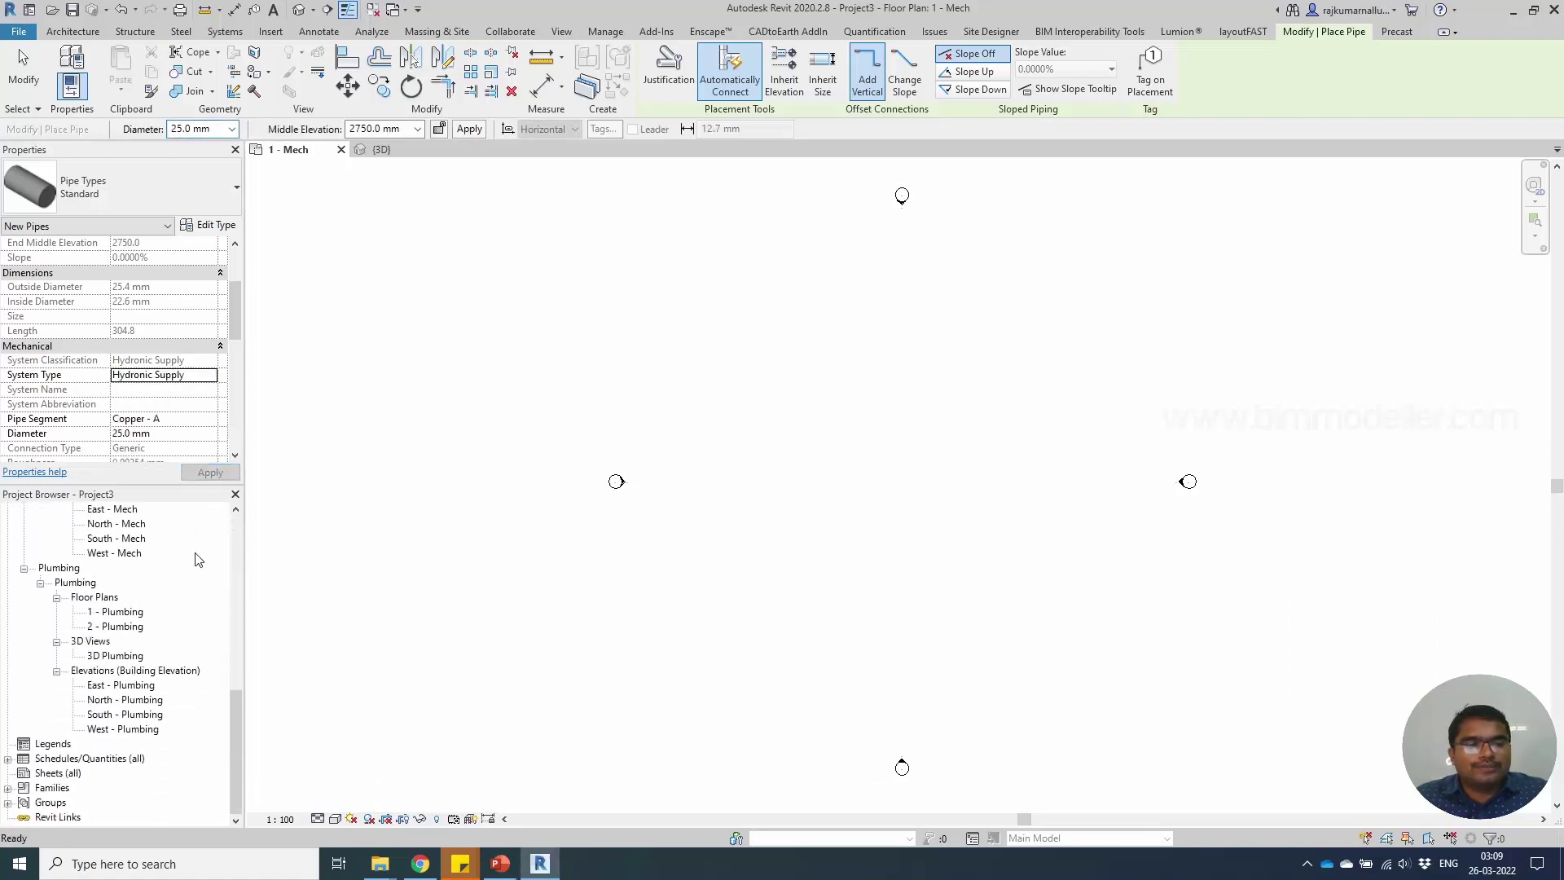
# Expand the project's Families and locate the Piping Systems category.
pyautogui.click(8, 788)
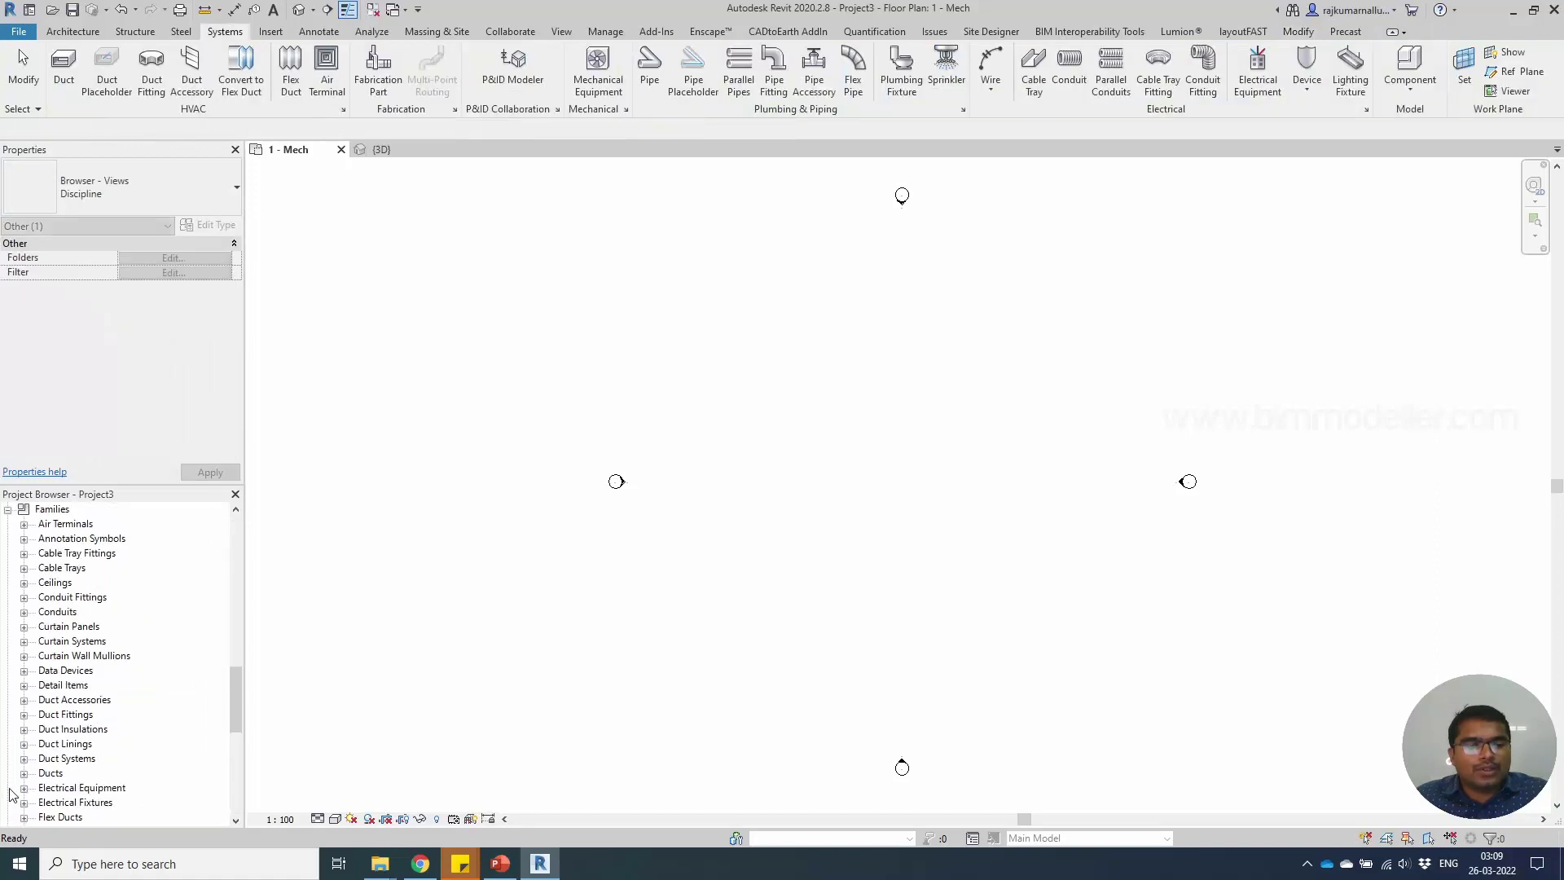
pyautogui.click(75, 719)
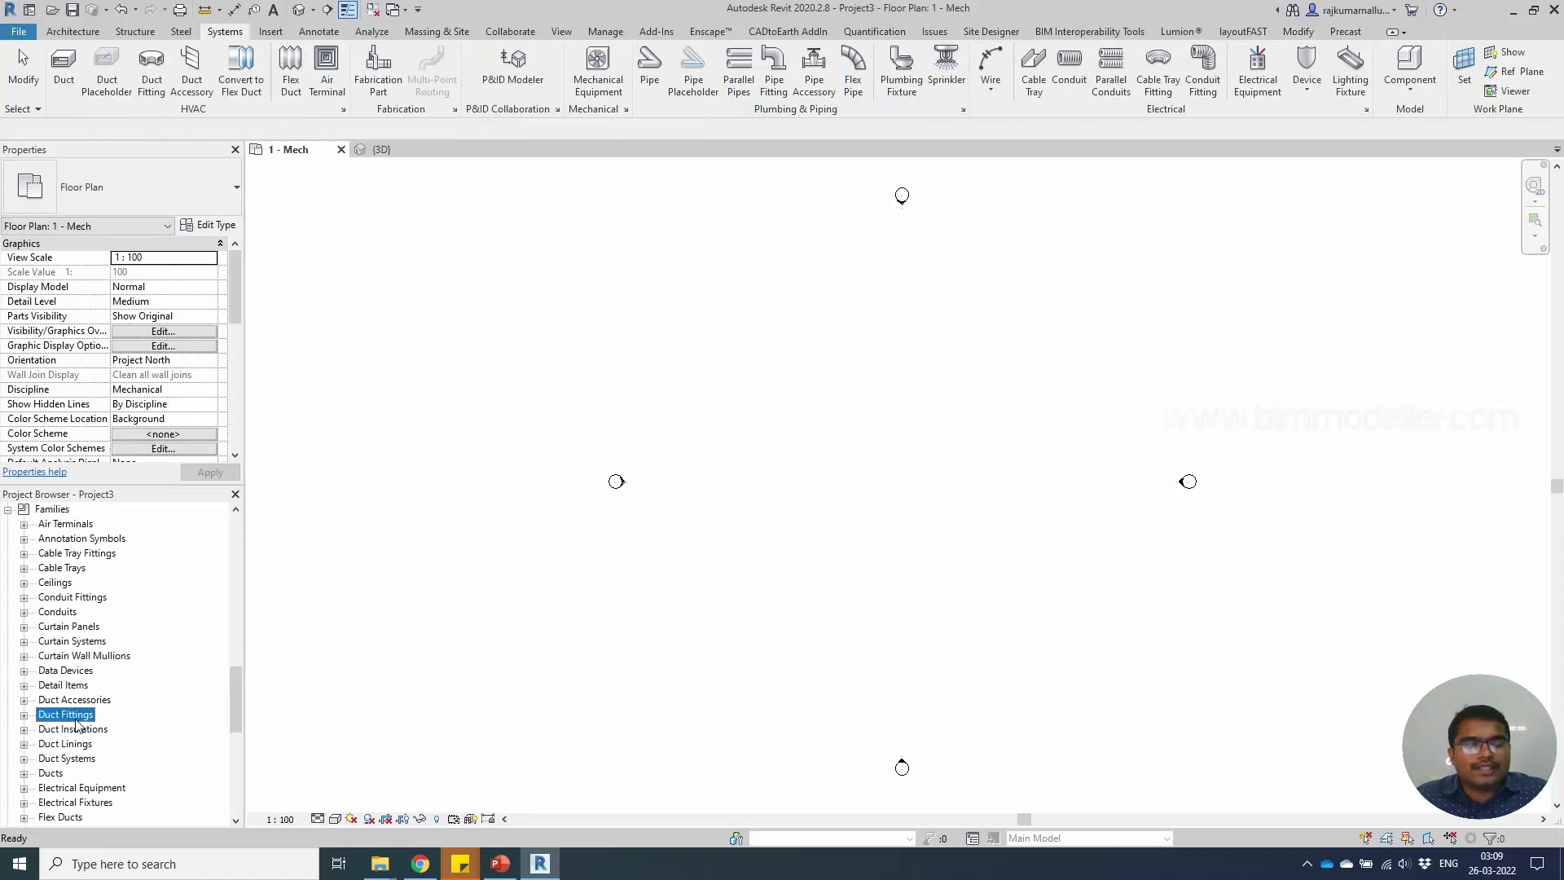
pyautogui.press('p')
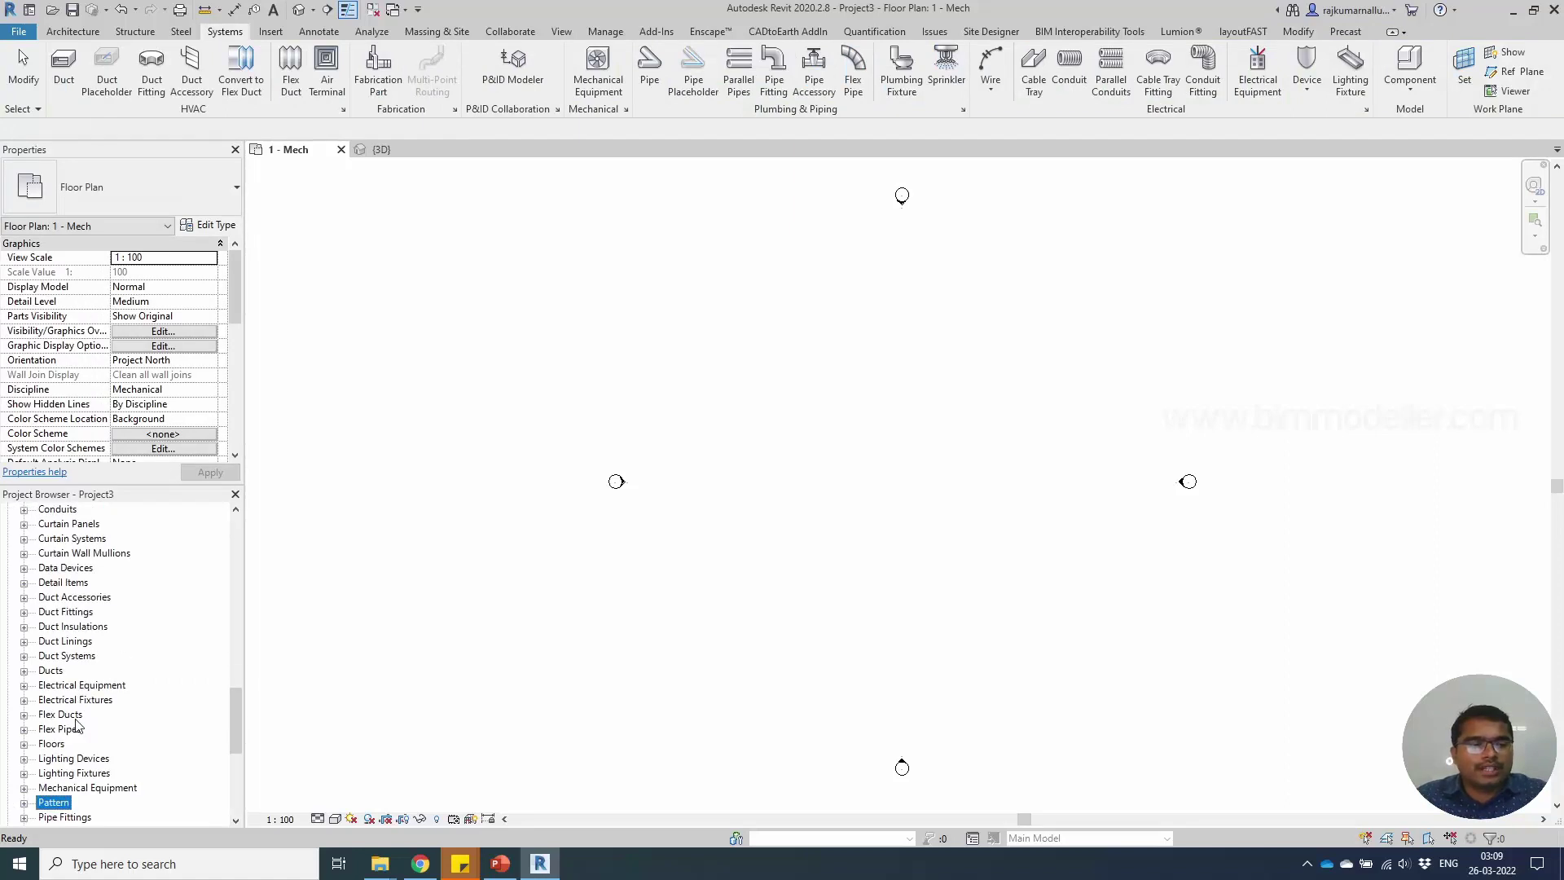
pyautogui.scroll(-4, 76, 722)
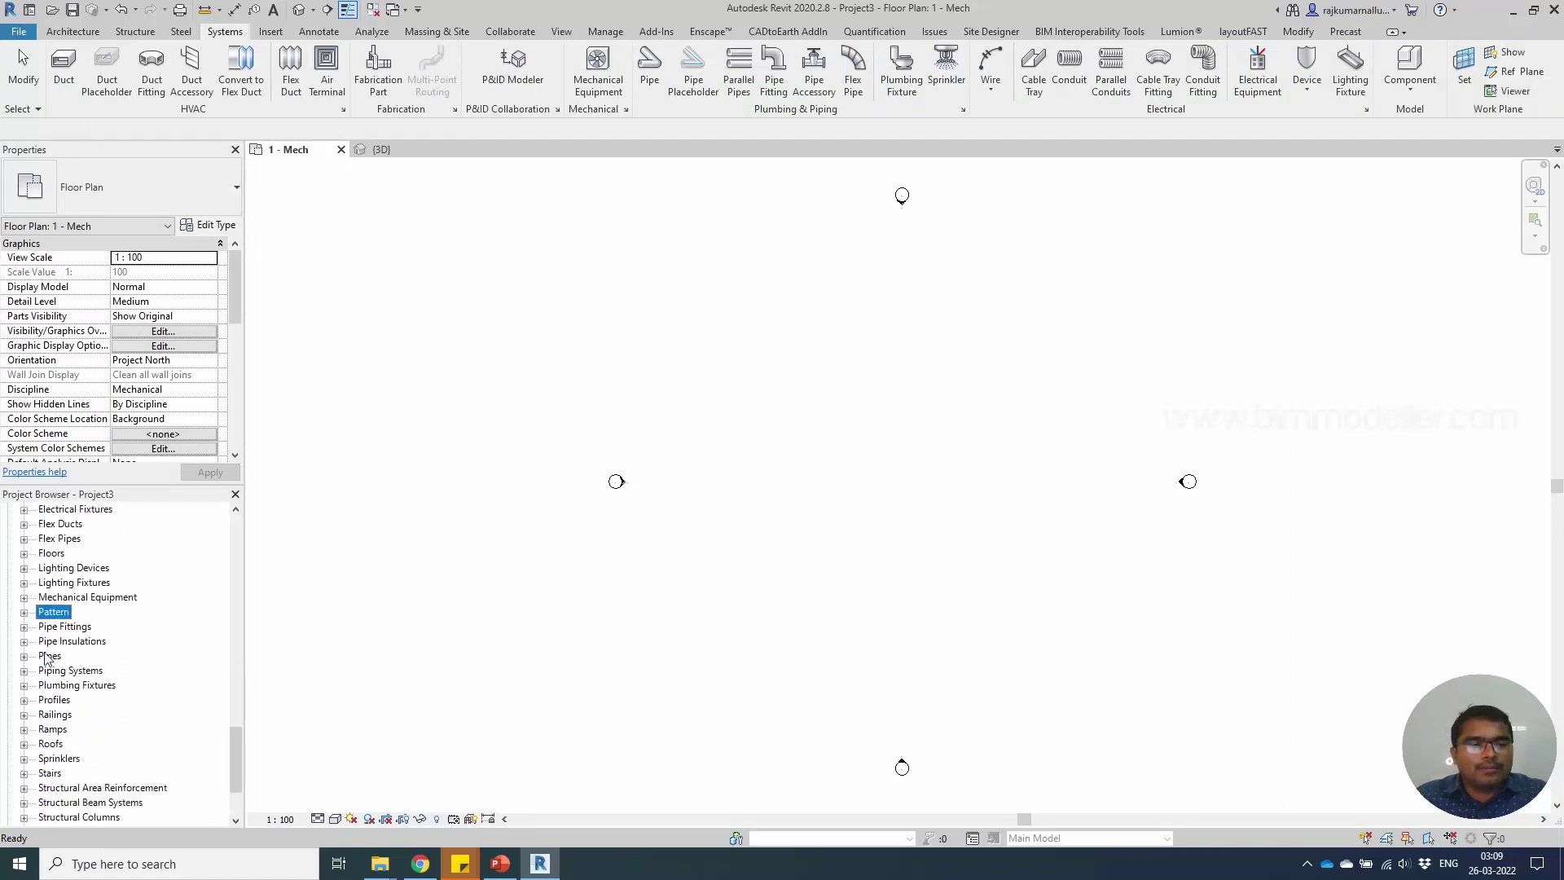
pyautogui.click(59, 671)
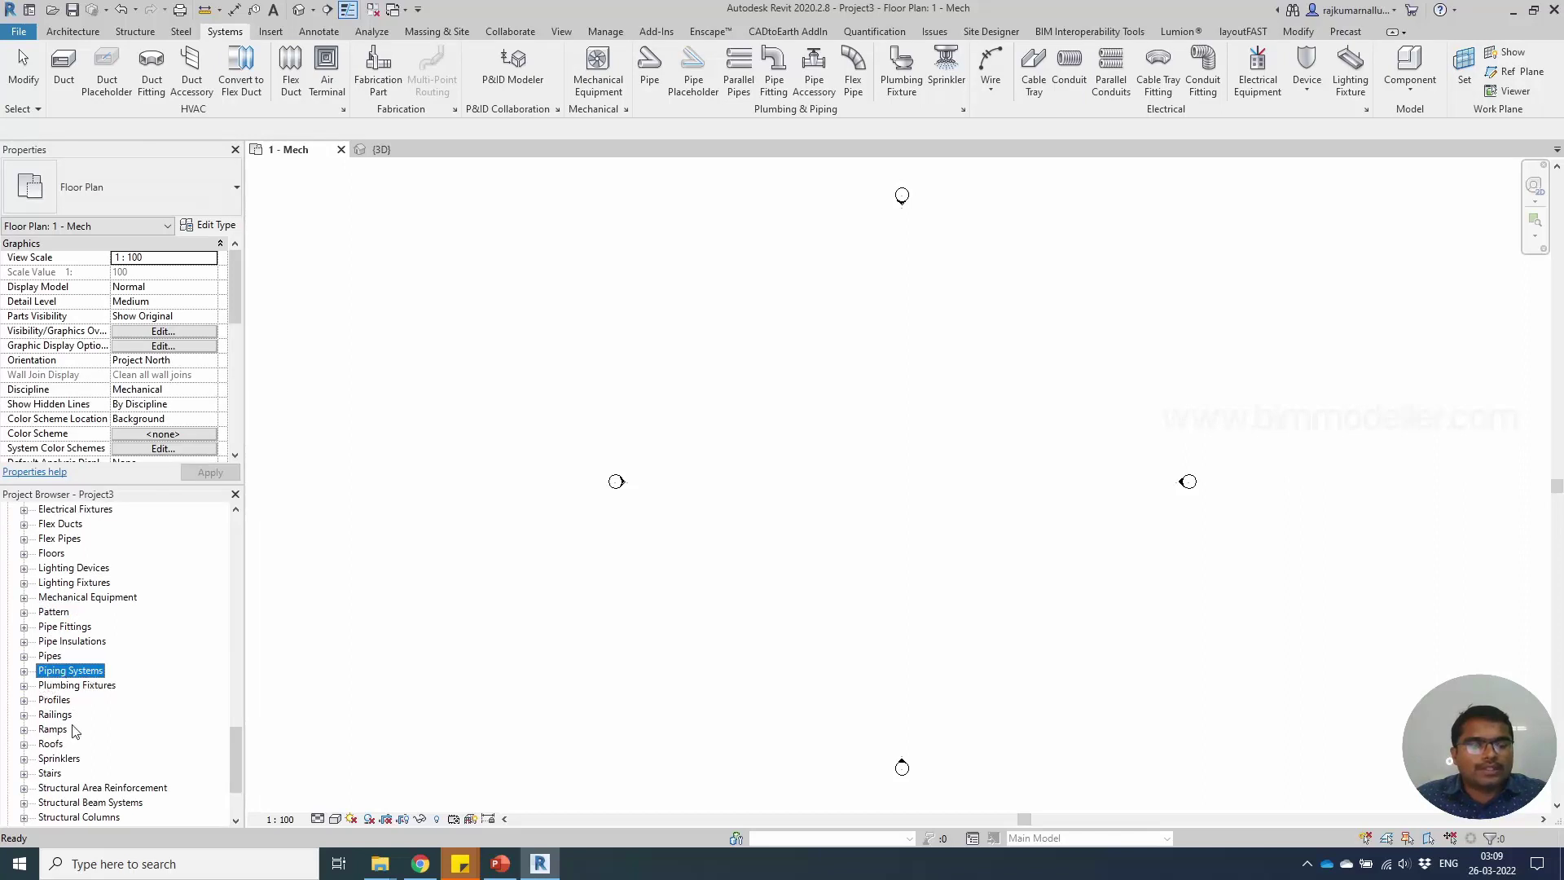
# Expand Piping Systems > Piping System and browse its system types, ending on Other.
pyautogui.click(24, 672)
pyautogui.click(40, 686)
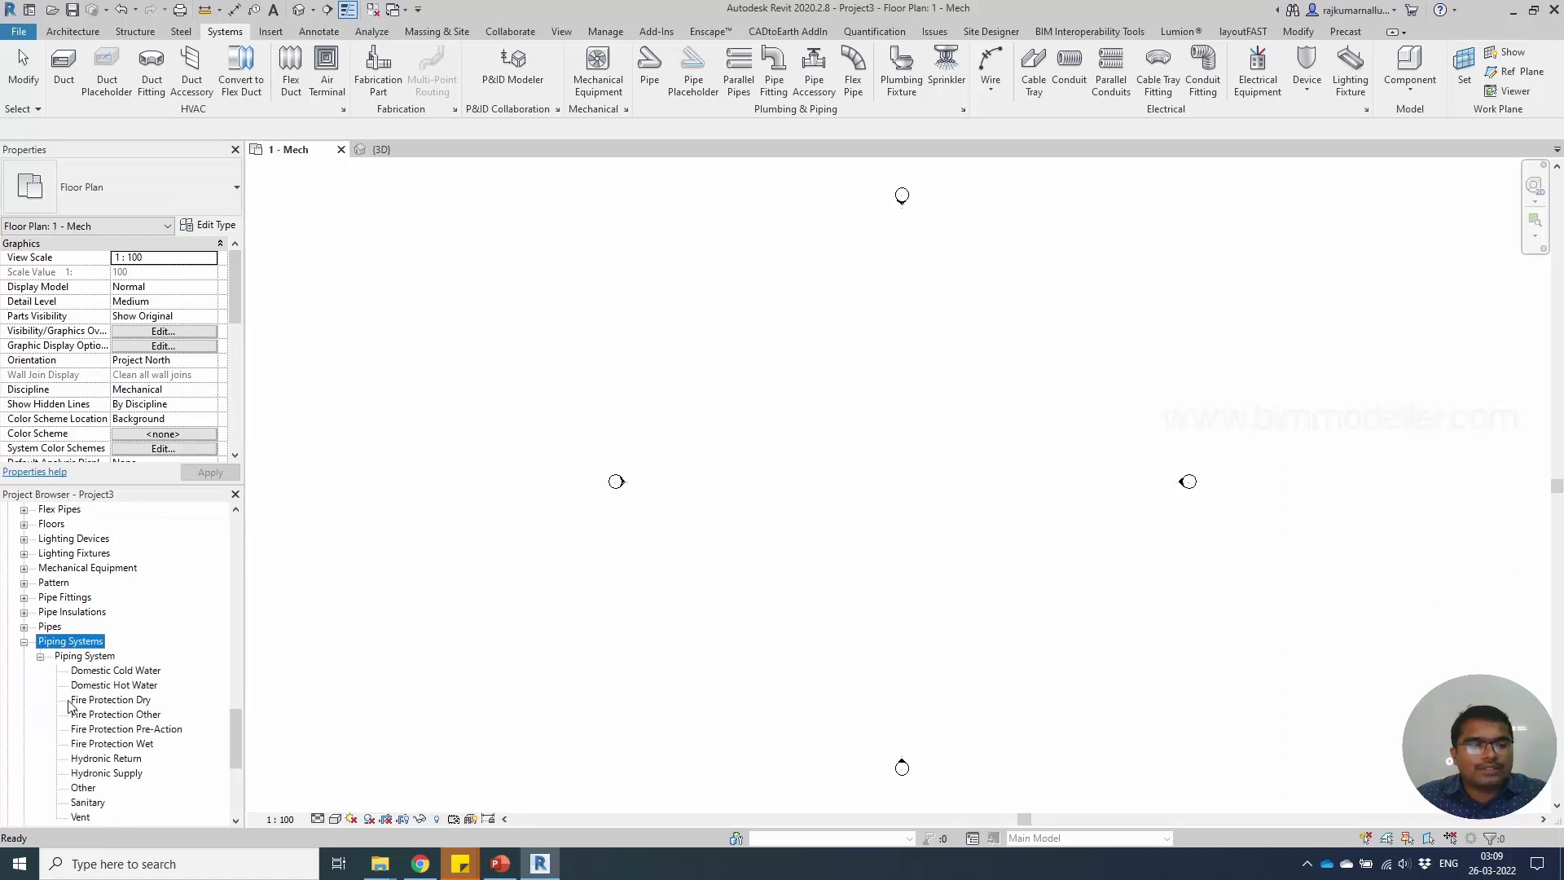
pyautogui.click(110, 698)
pyautogui.scroll(-3, 118, 691)
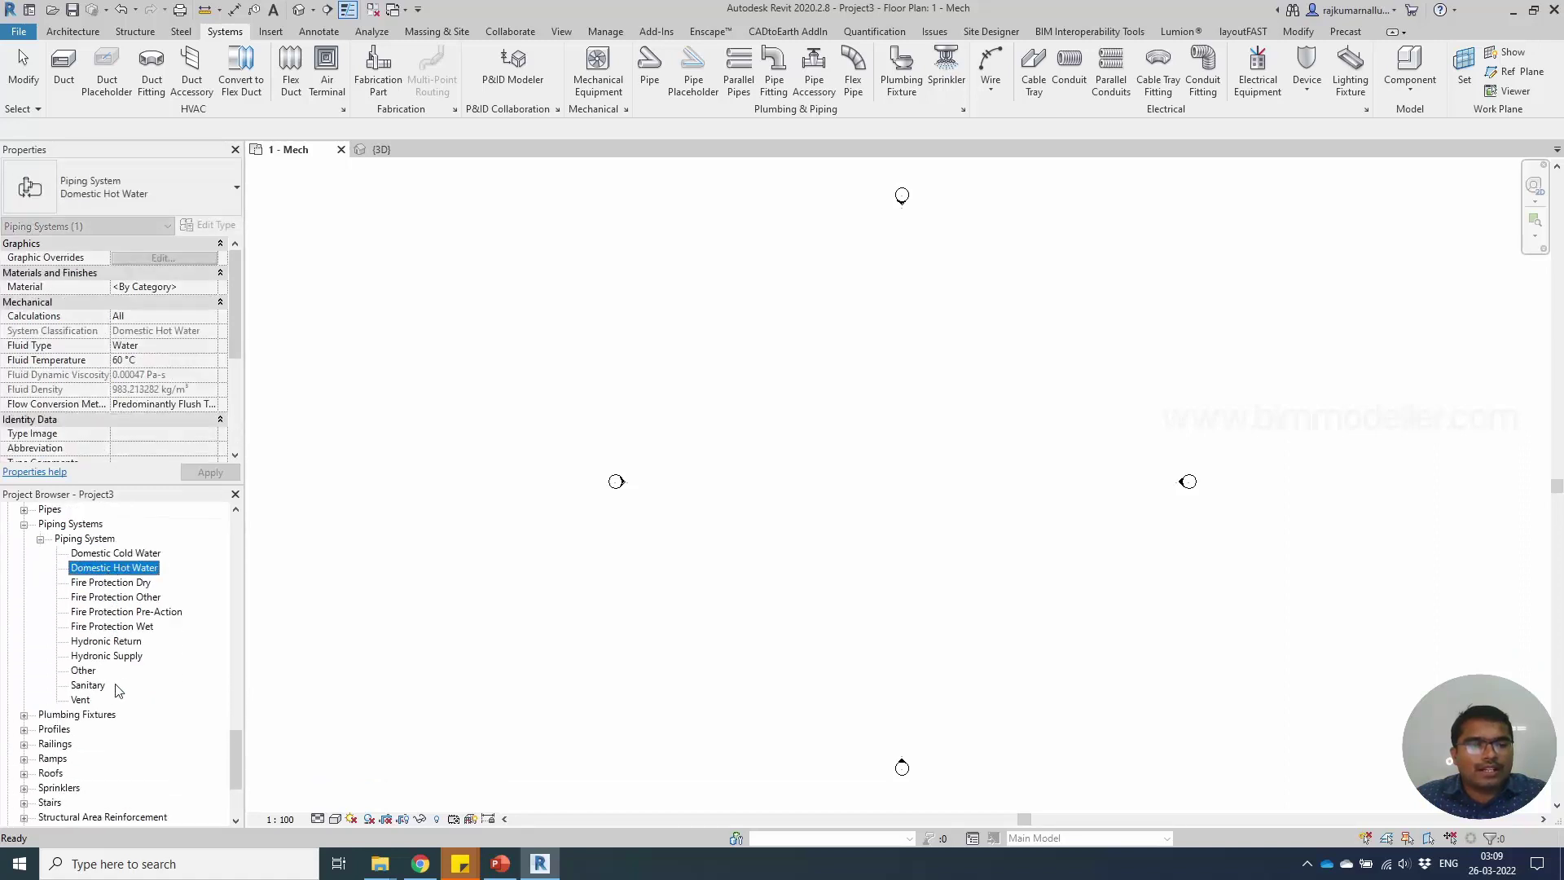
pyautogui.click(117, 558)
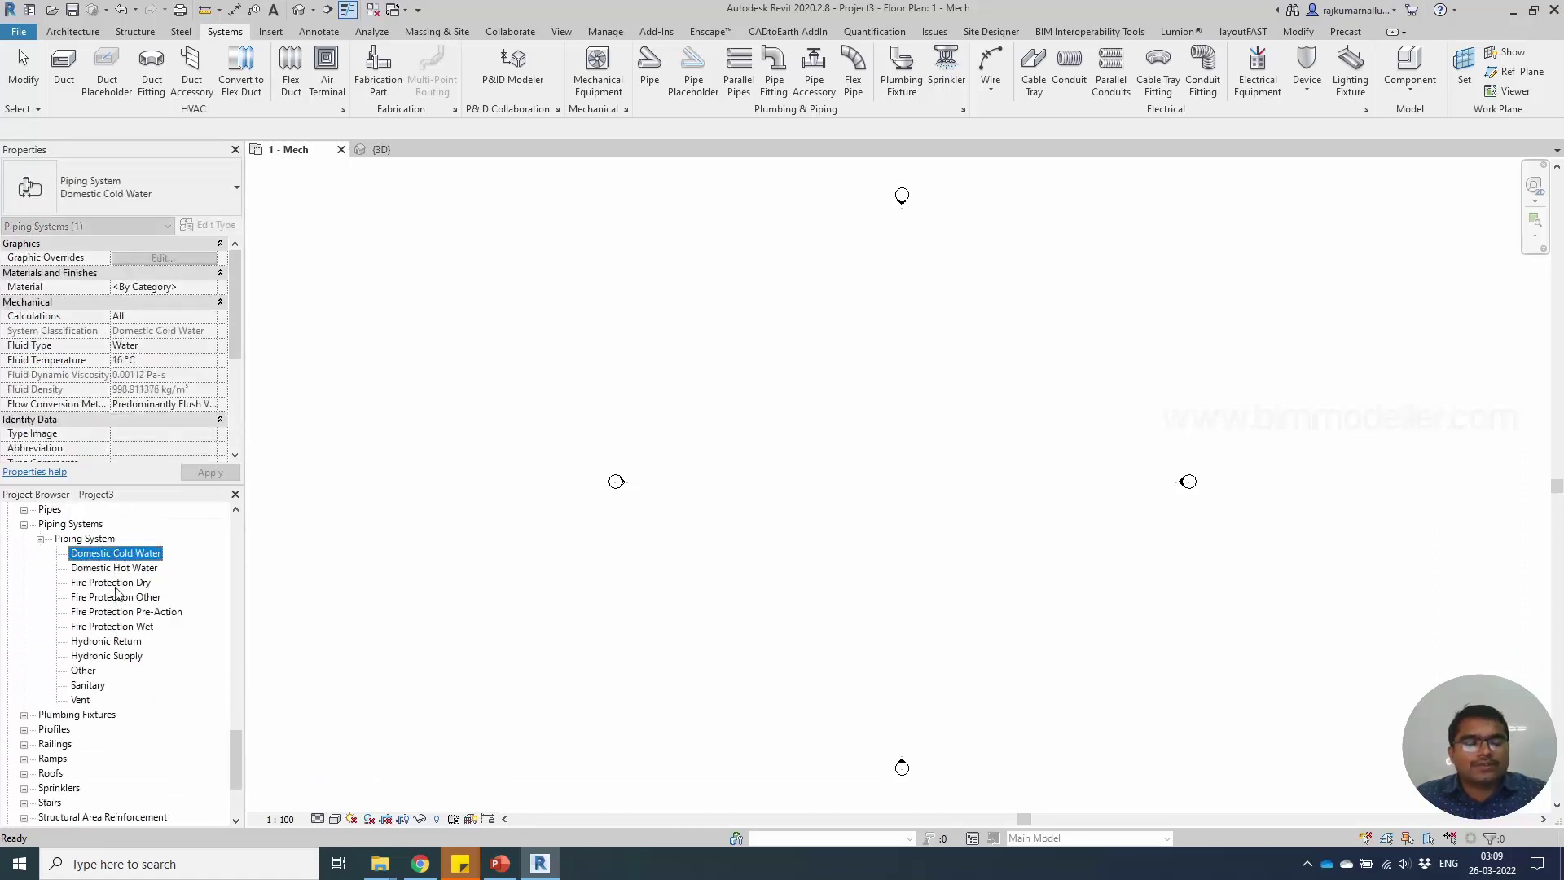
pyautogui.keyDown('shift'); pyautogui.click(86, 701); pyautogui.keyUp('shift')
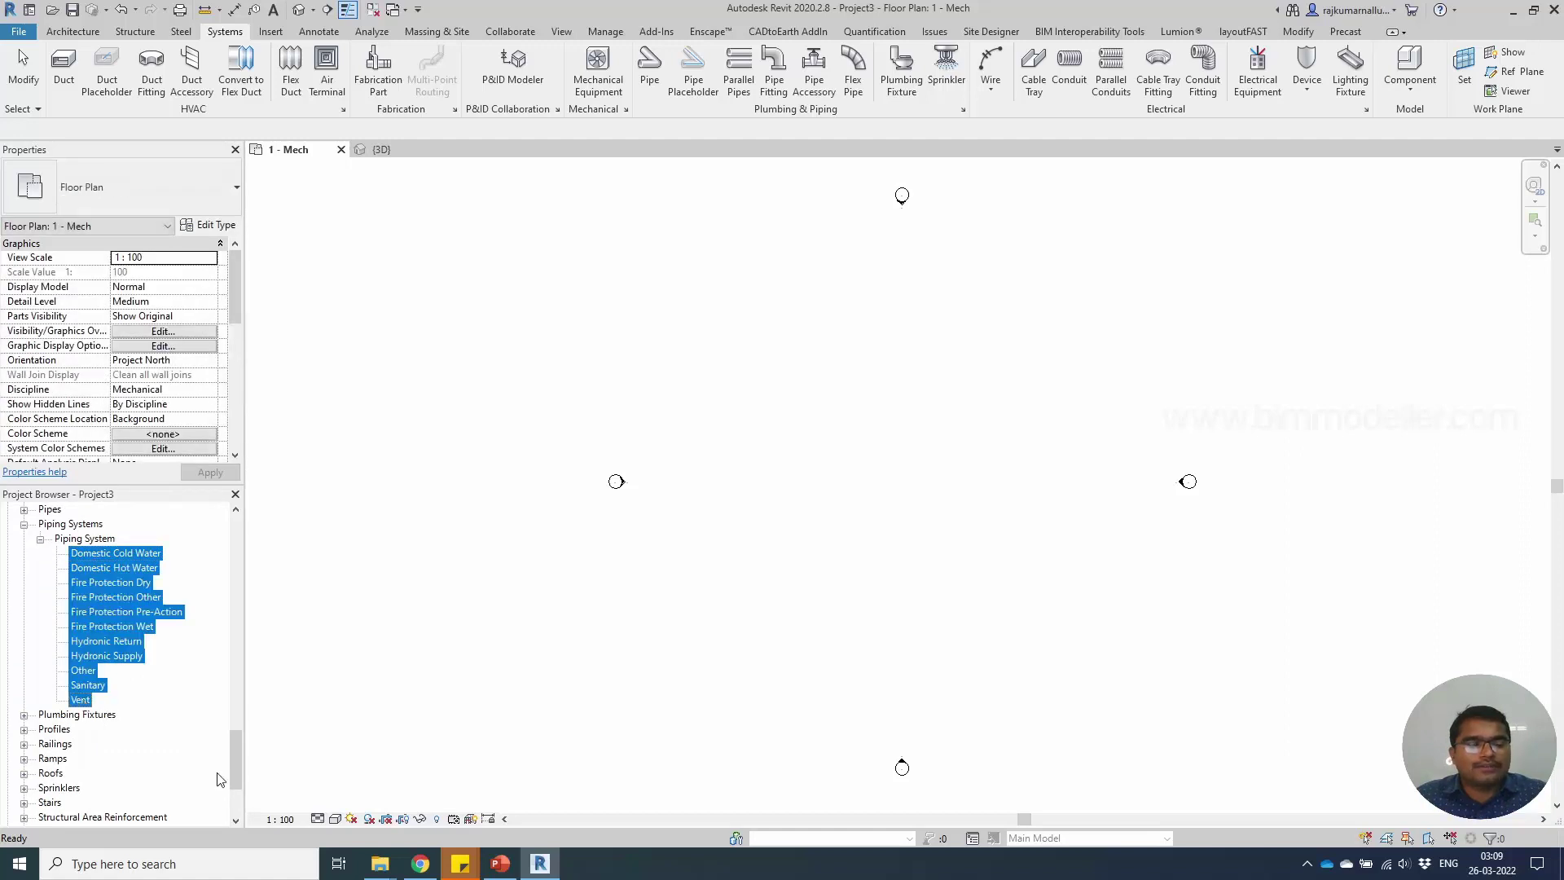
pyautogui.click(118, 672)
# Open Hydronic Supply's type properties and duplicate it as 'LTHW Flow'.
pyautogui.click(119, 659)
pyautogui.rightClick(119, 660)
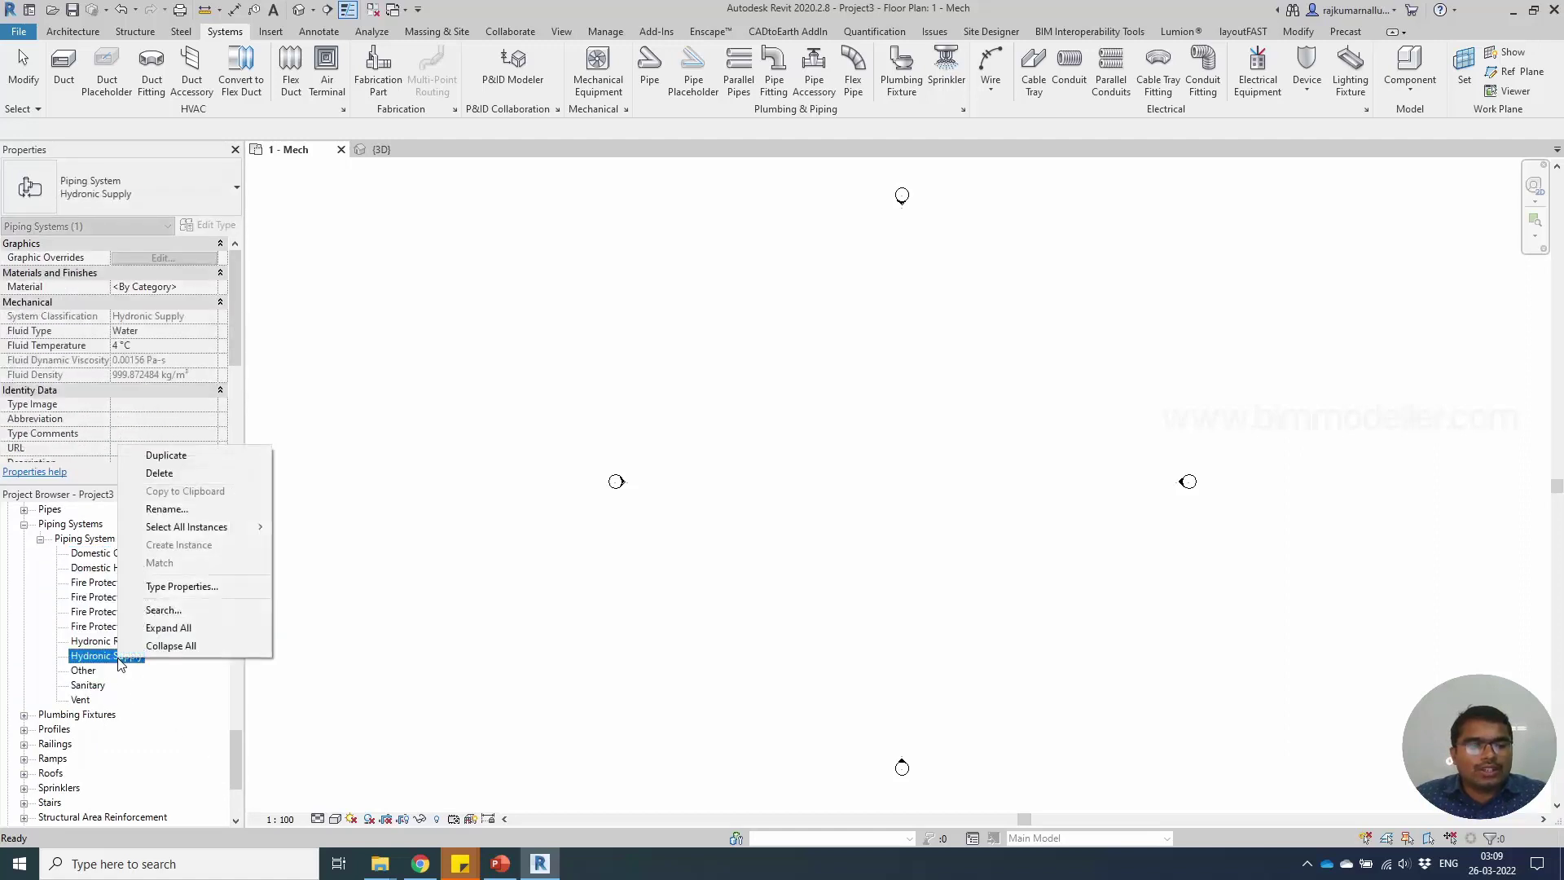
pyautogui.click(167, 593)
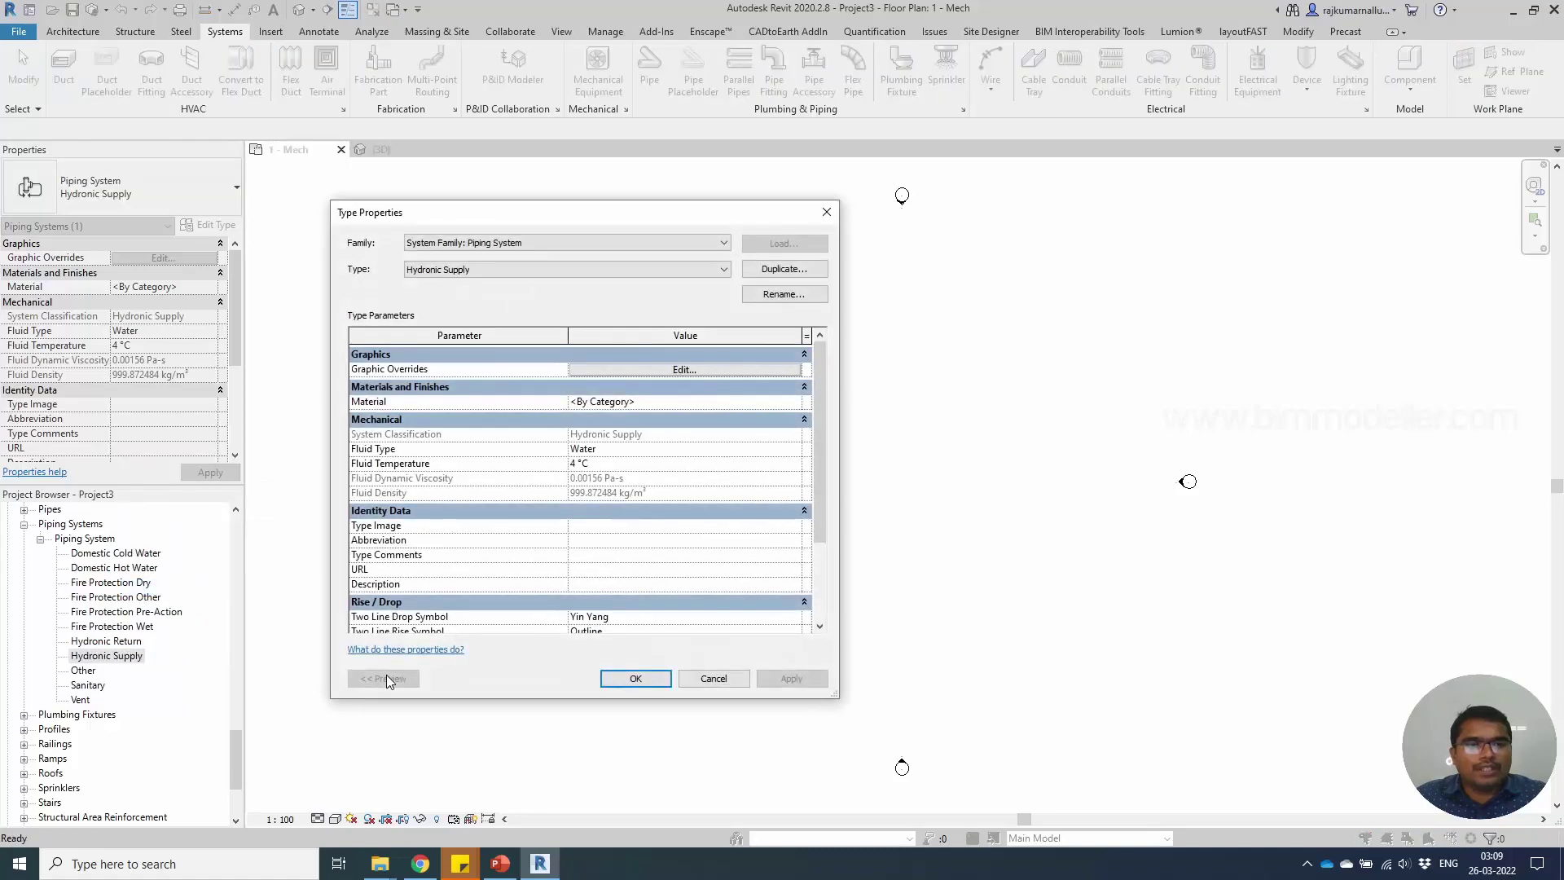
pyautogui.click(461, 272)
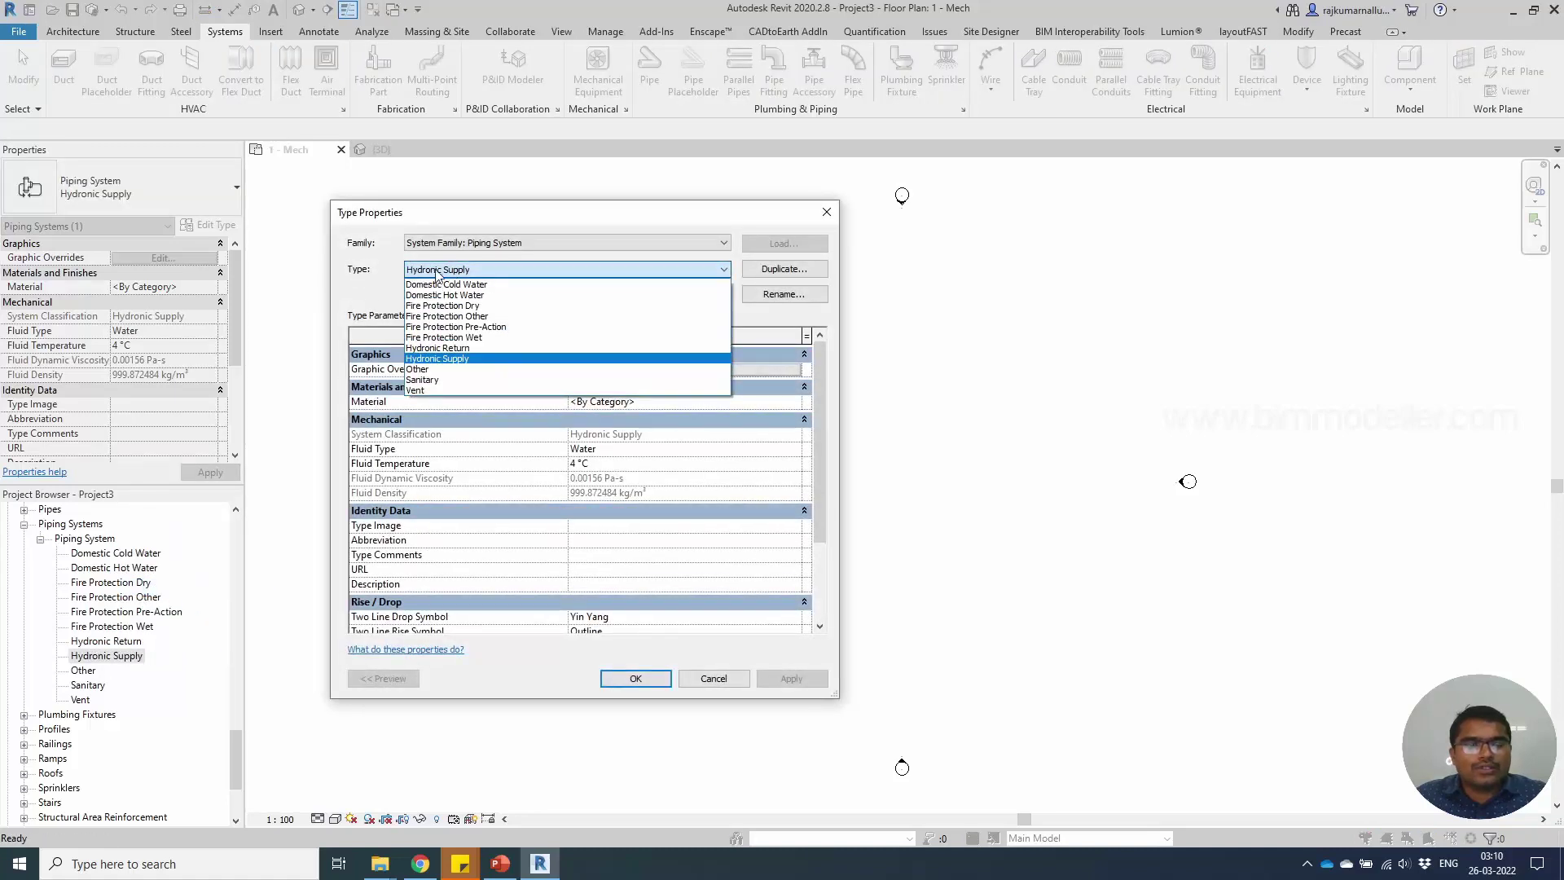
pyautogui.click(462, 272)
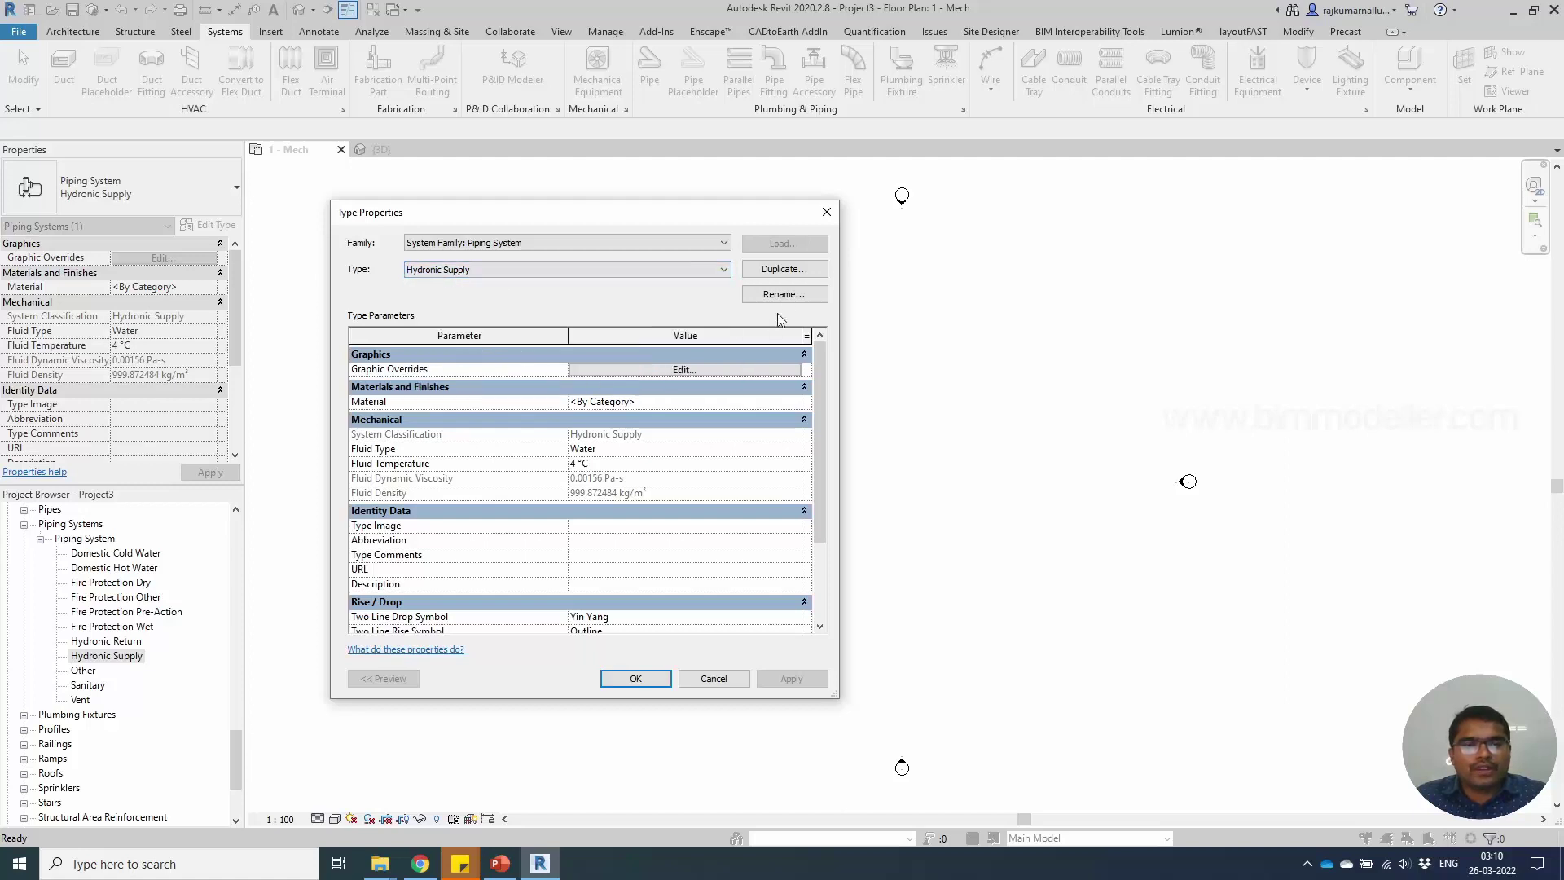
pyautogui.click(787, 269)
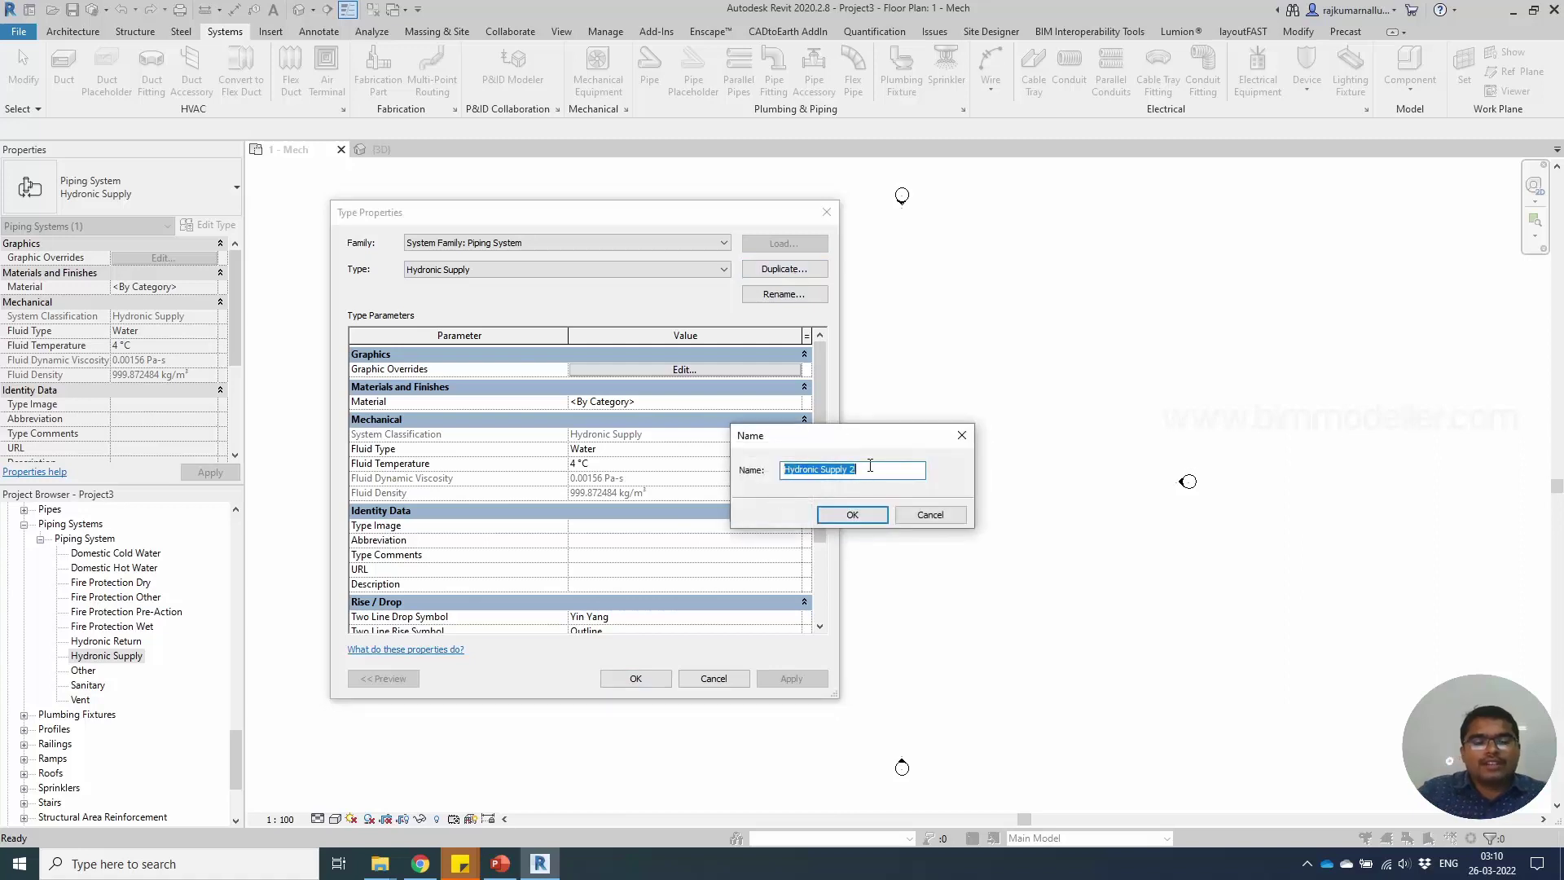
pyautogui.write('LTHW')
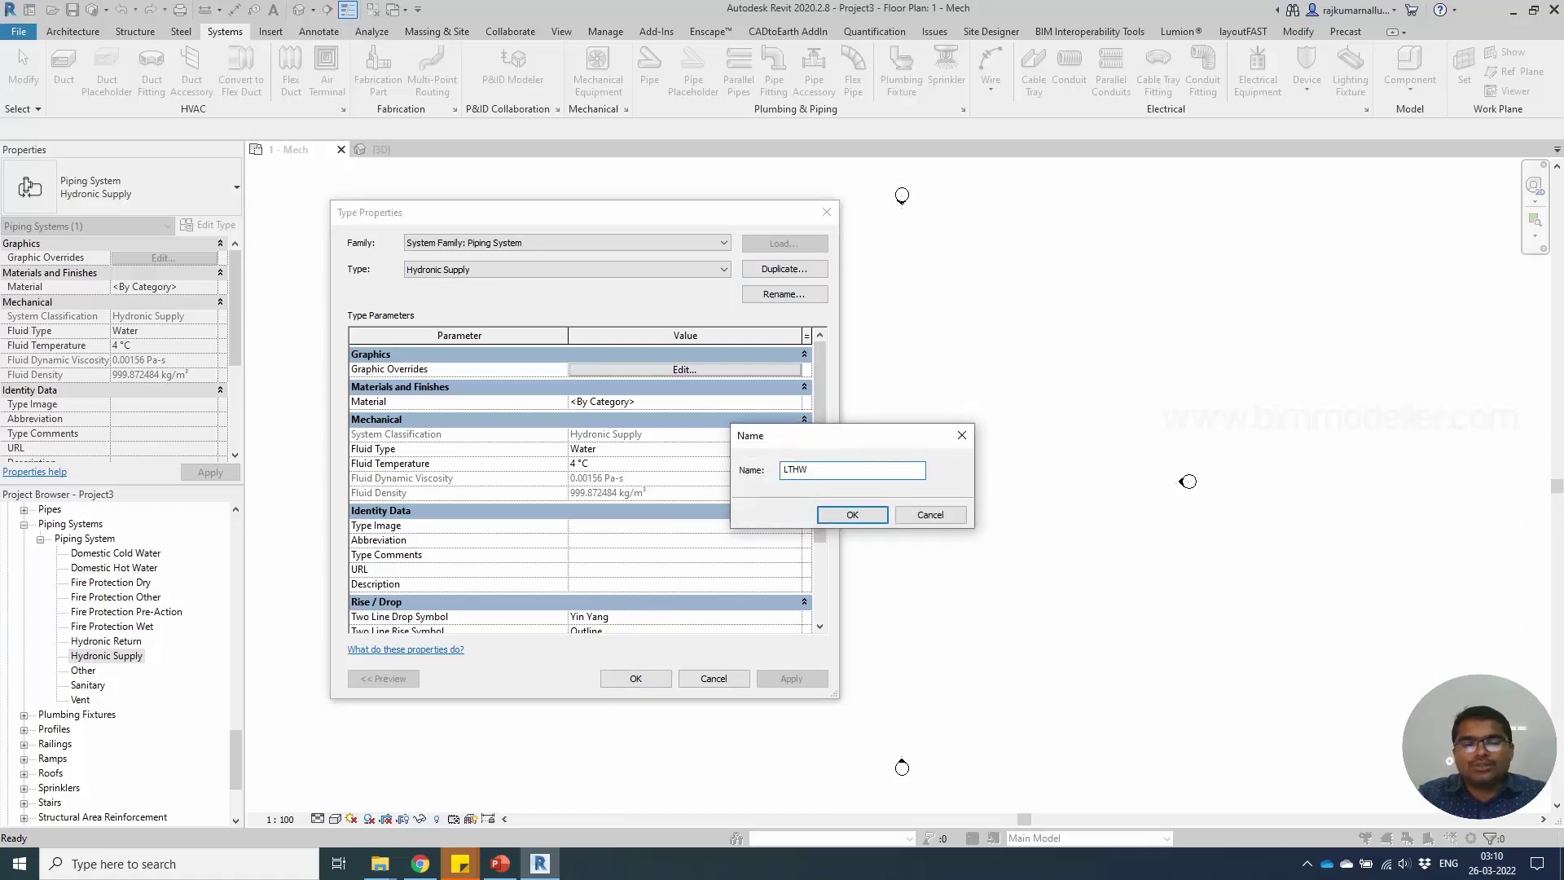
pyautogui.write(' Flow')
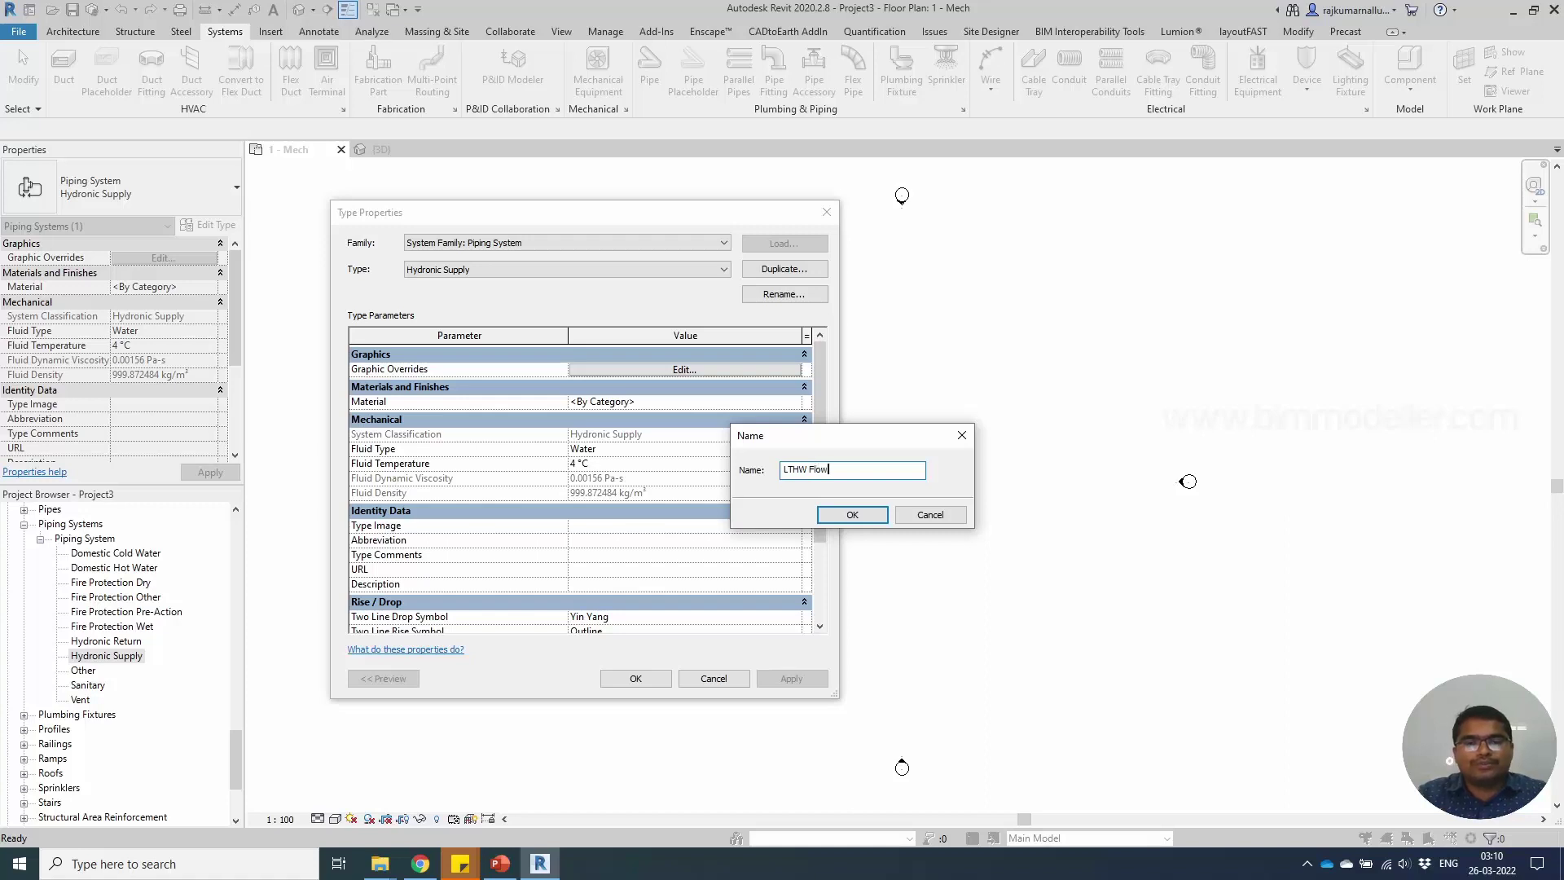
pyautogui.click(870, 515)
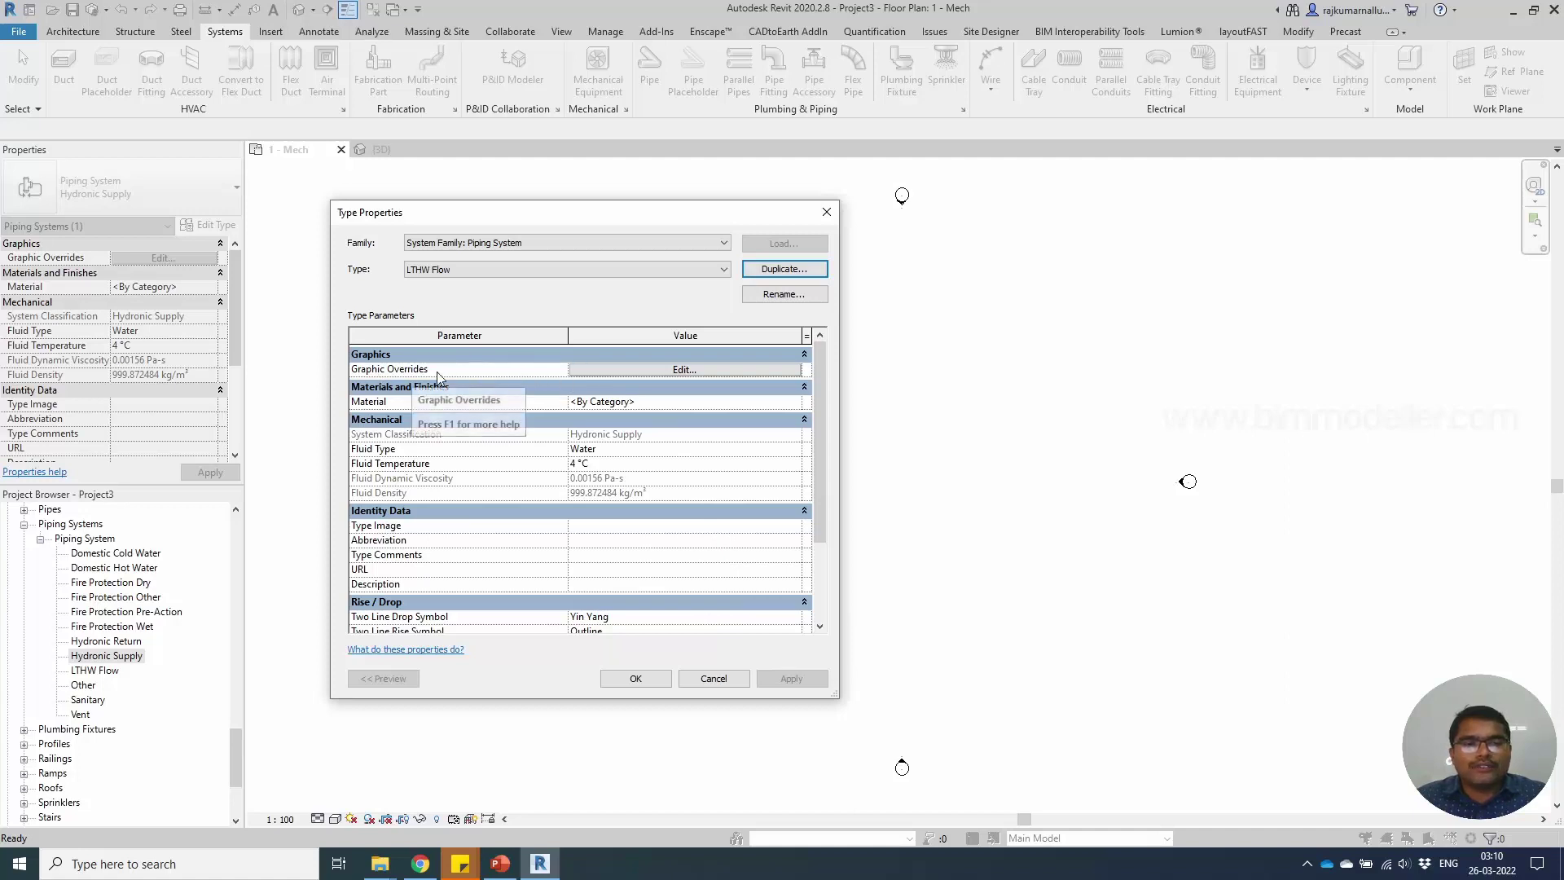
pyautogui.click(601, 371)
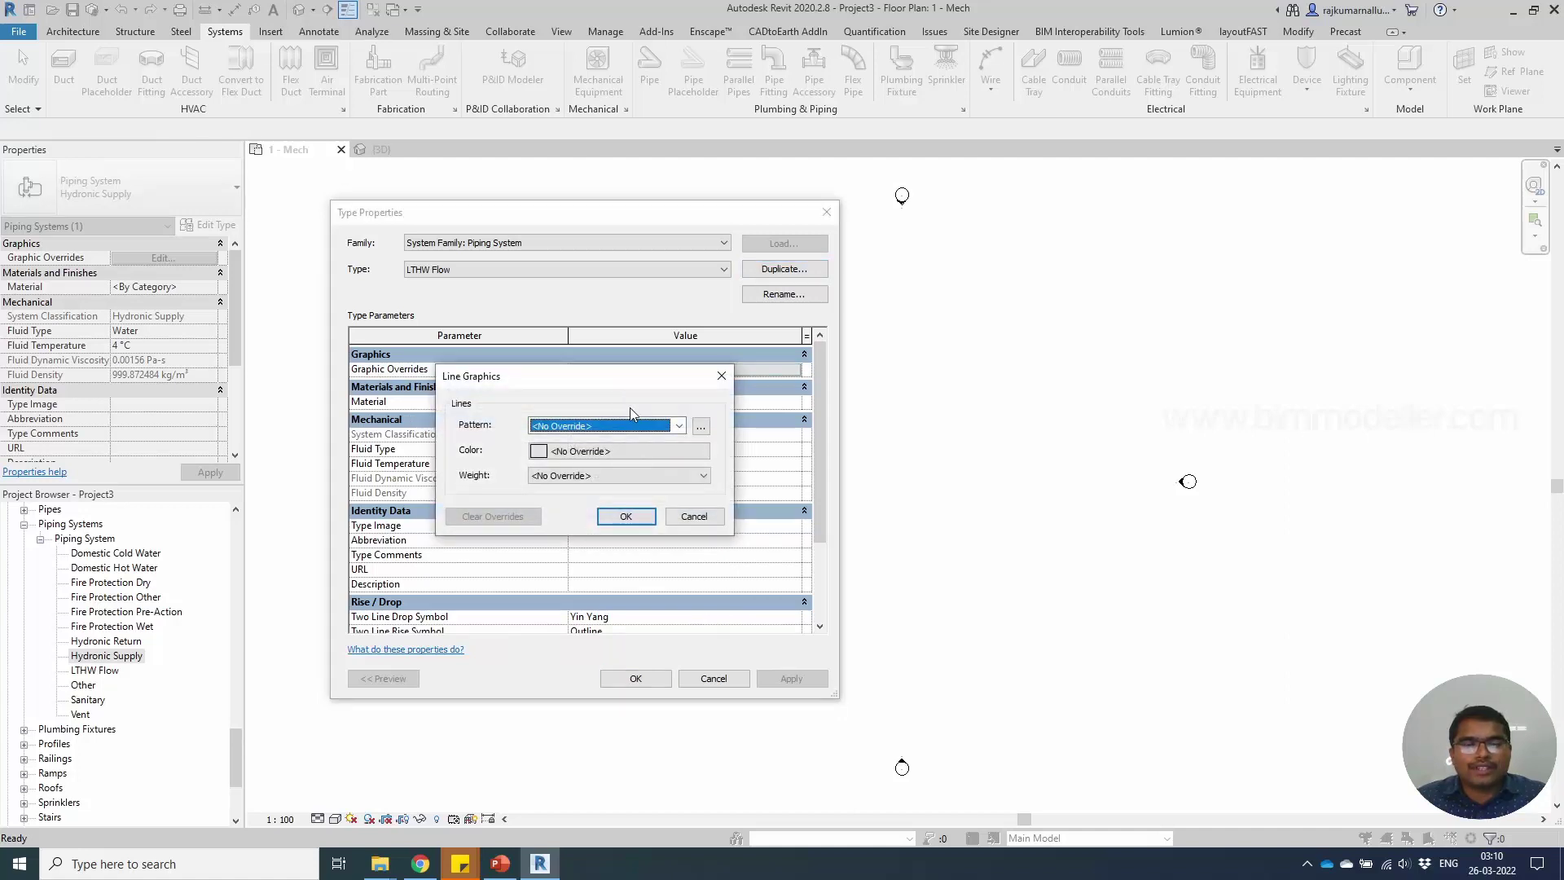
pyautogui.click(678, 426)
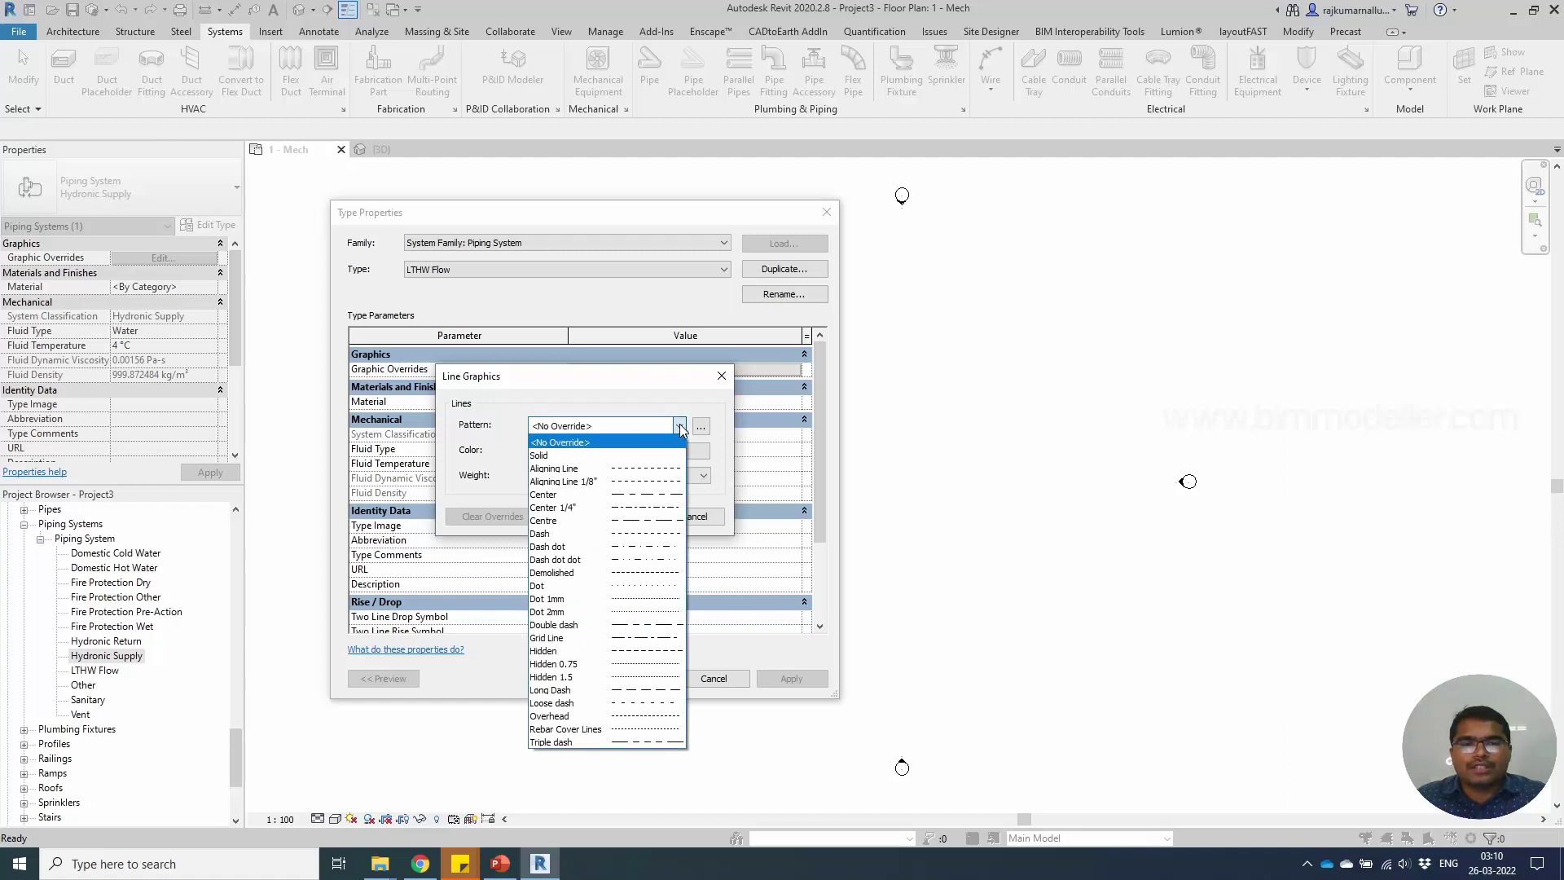
pyautogui.click(687, 426)
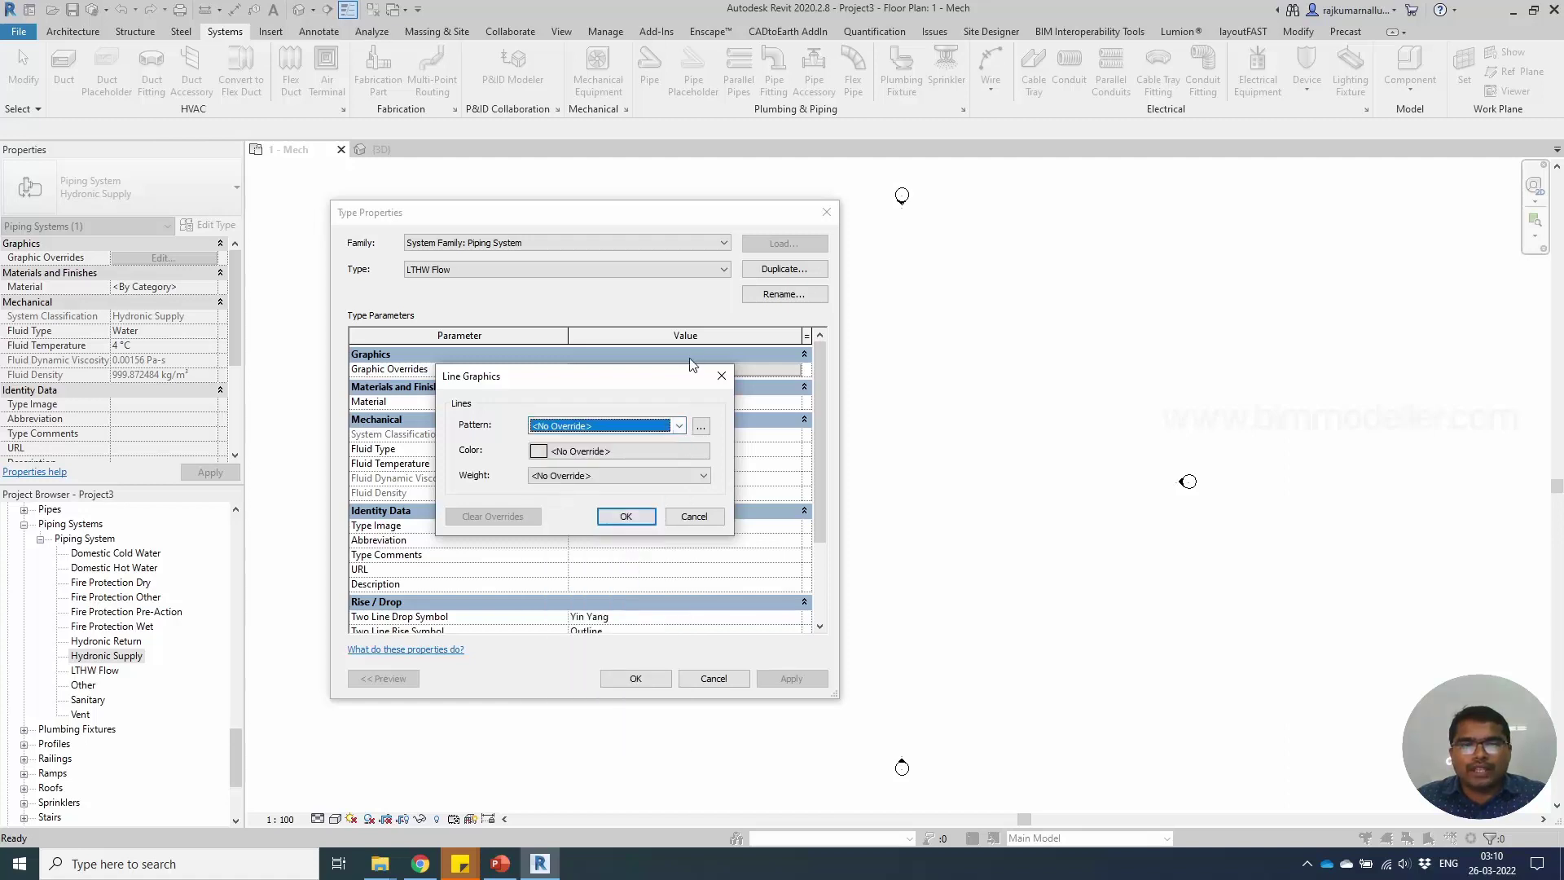
pyautogui.moveTo(695, 381); pyautogui.dragTo(723, 347)
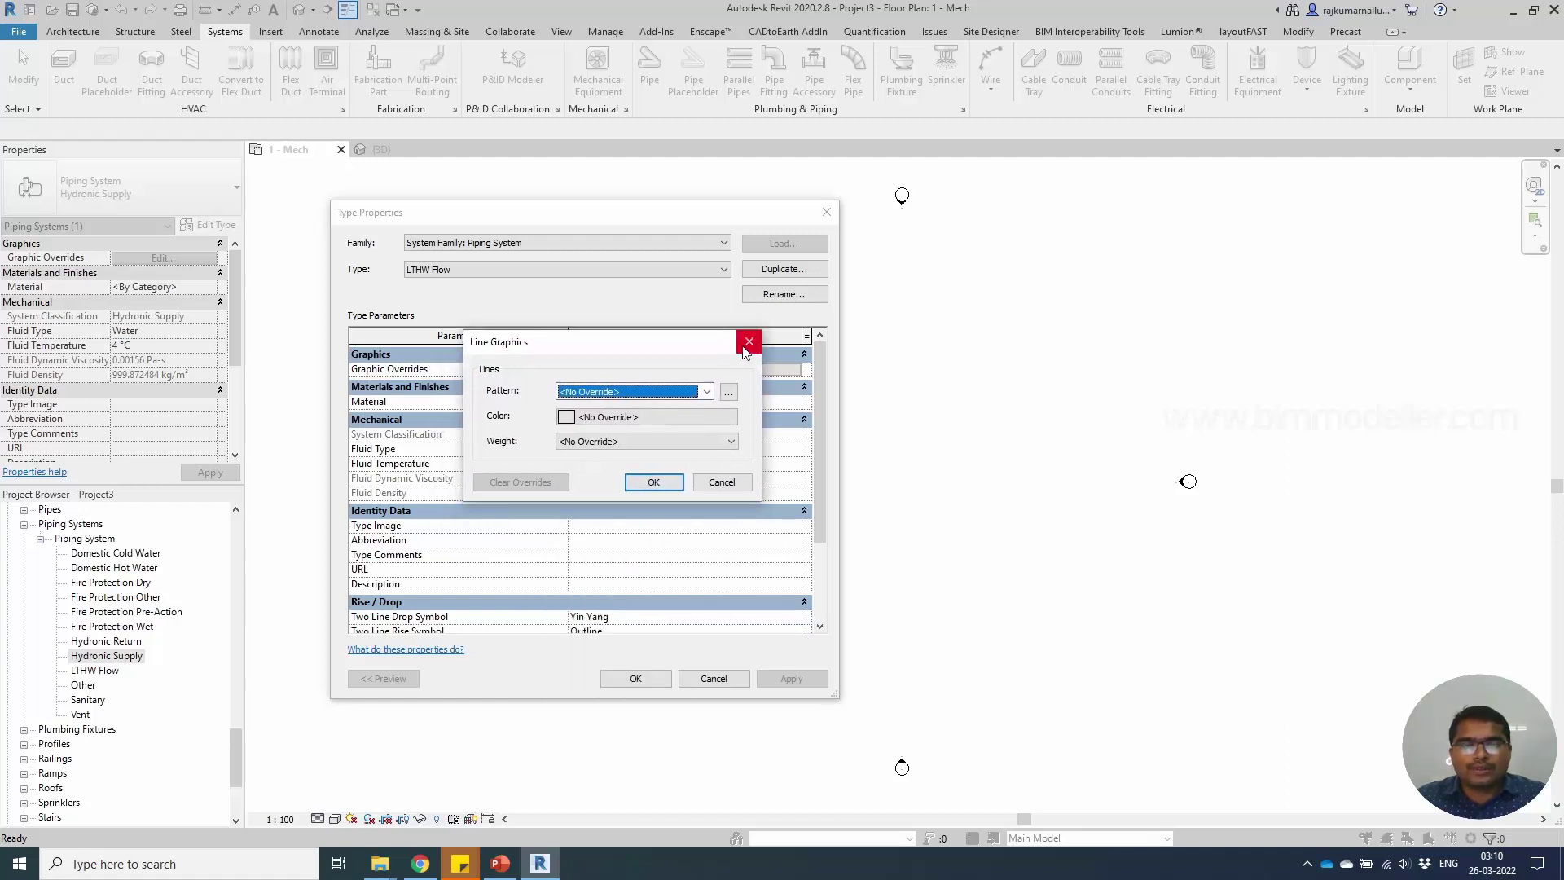
pyautogui.click(747, 344)
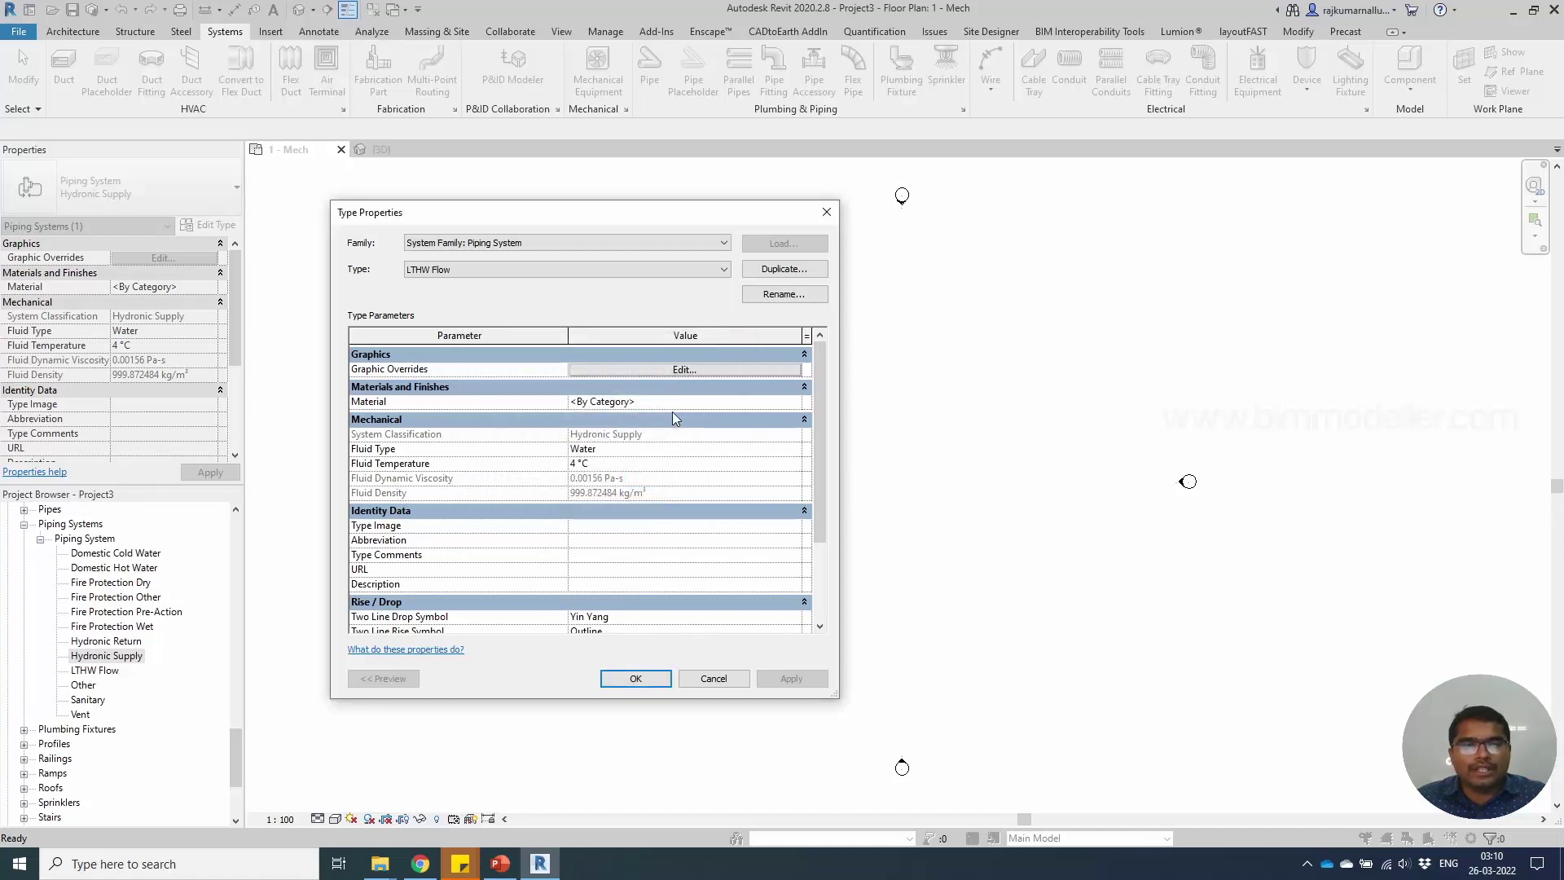
# Leave LTHW Flow's fluid type as Water, review its rise/drop symbols, and accept.
pyautogui.click(666, 455)
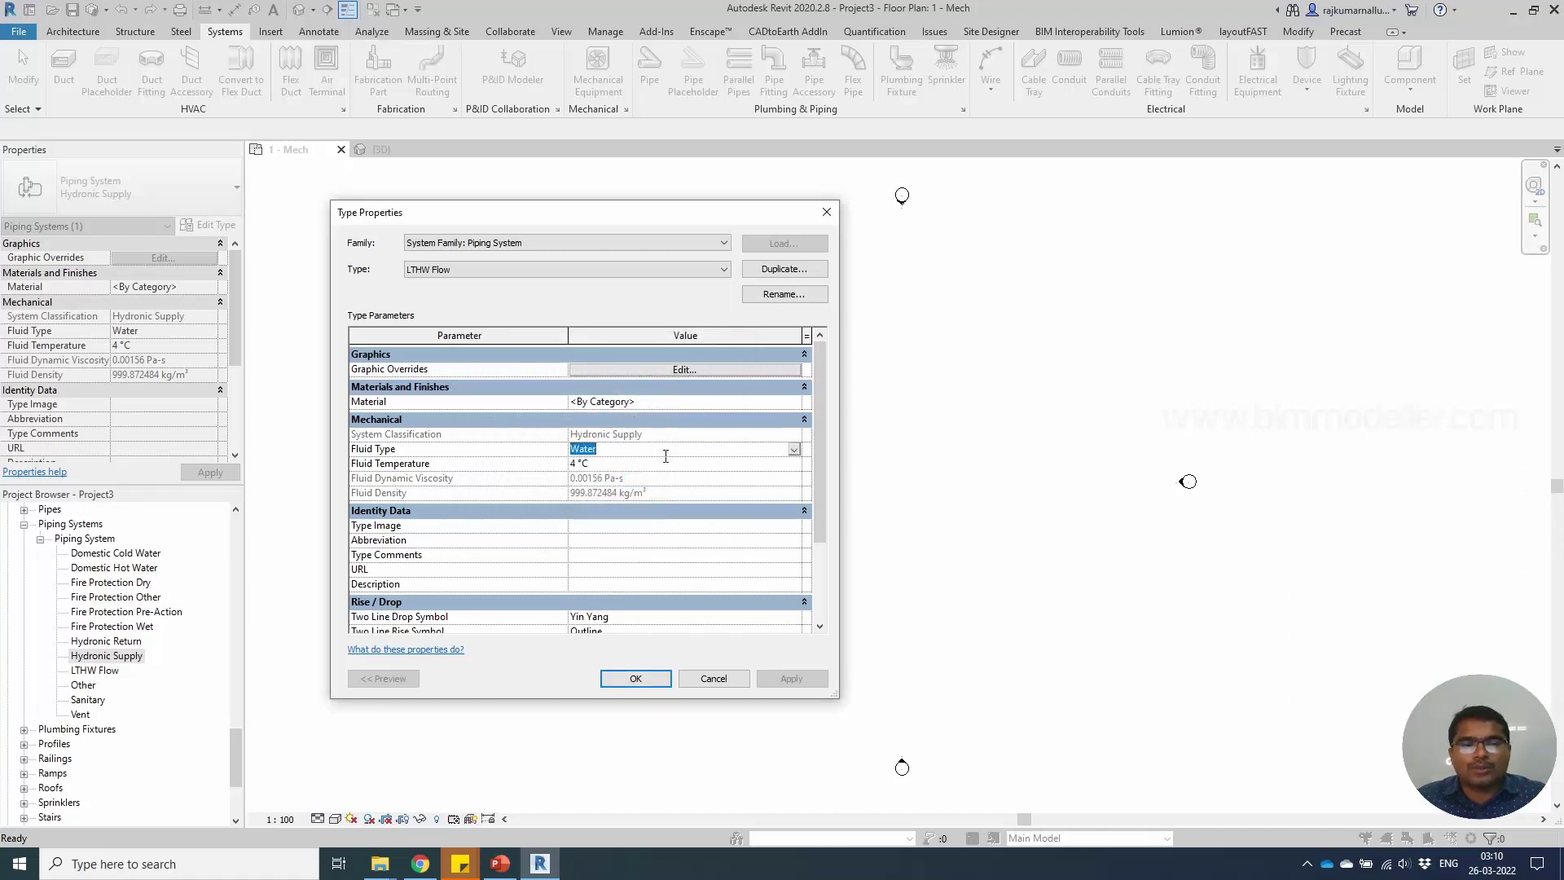
pyautogui.click(795, 451)
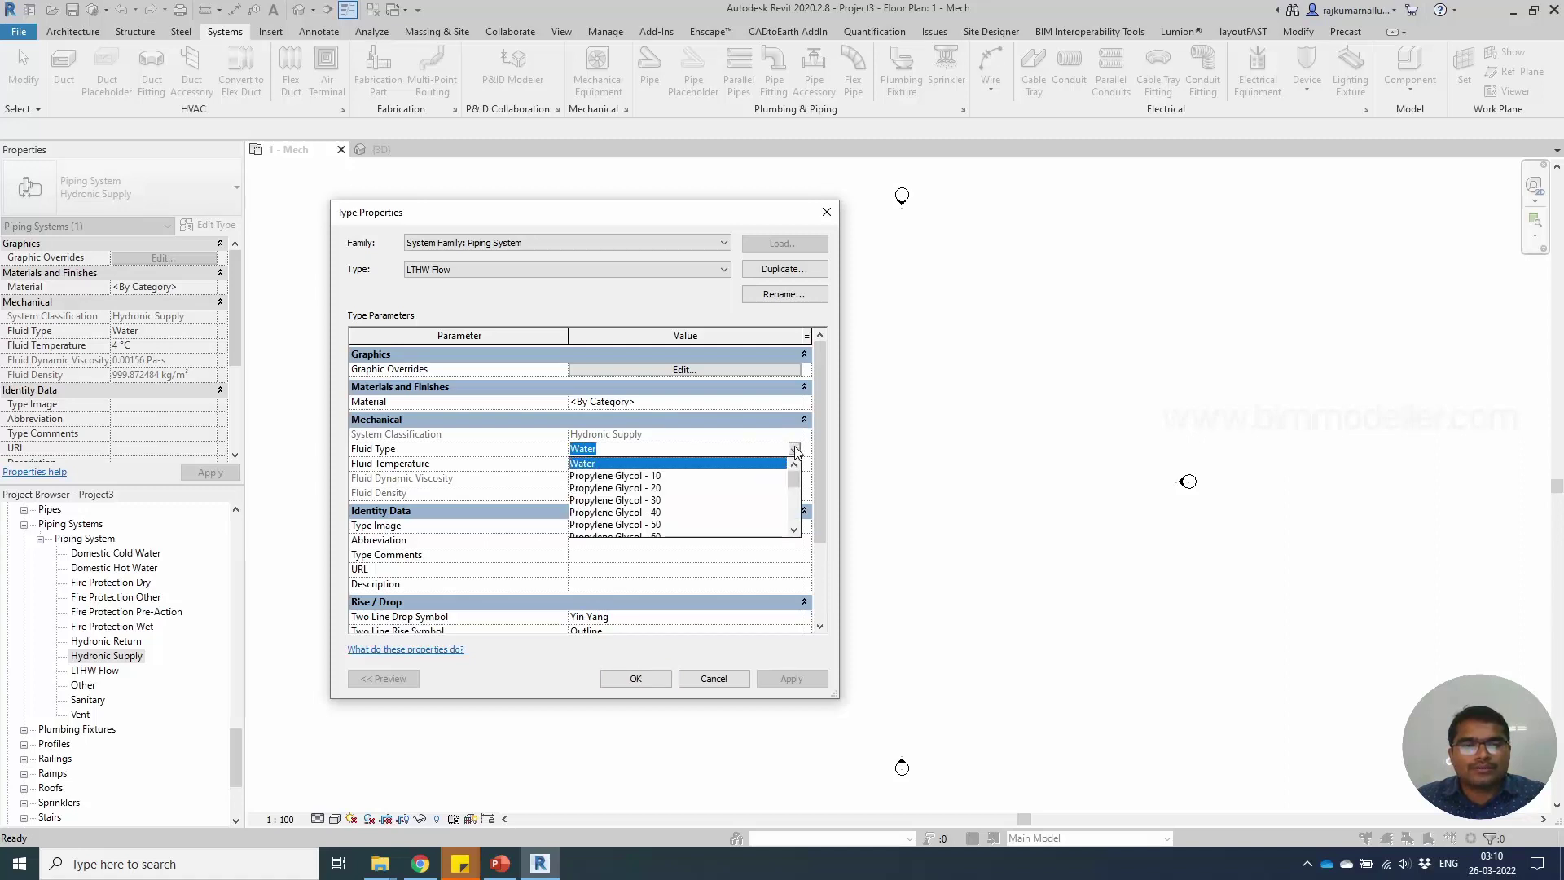
pyautogui.scroll(-5, 751, 486)
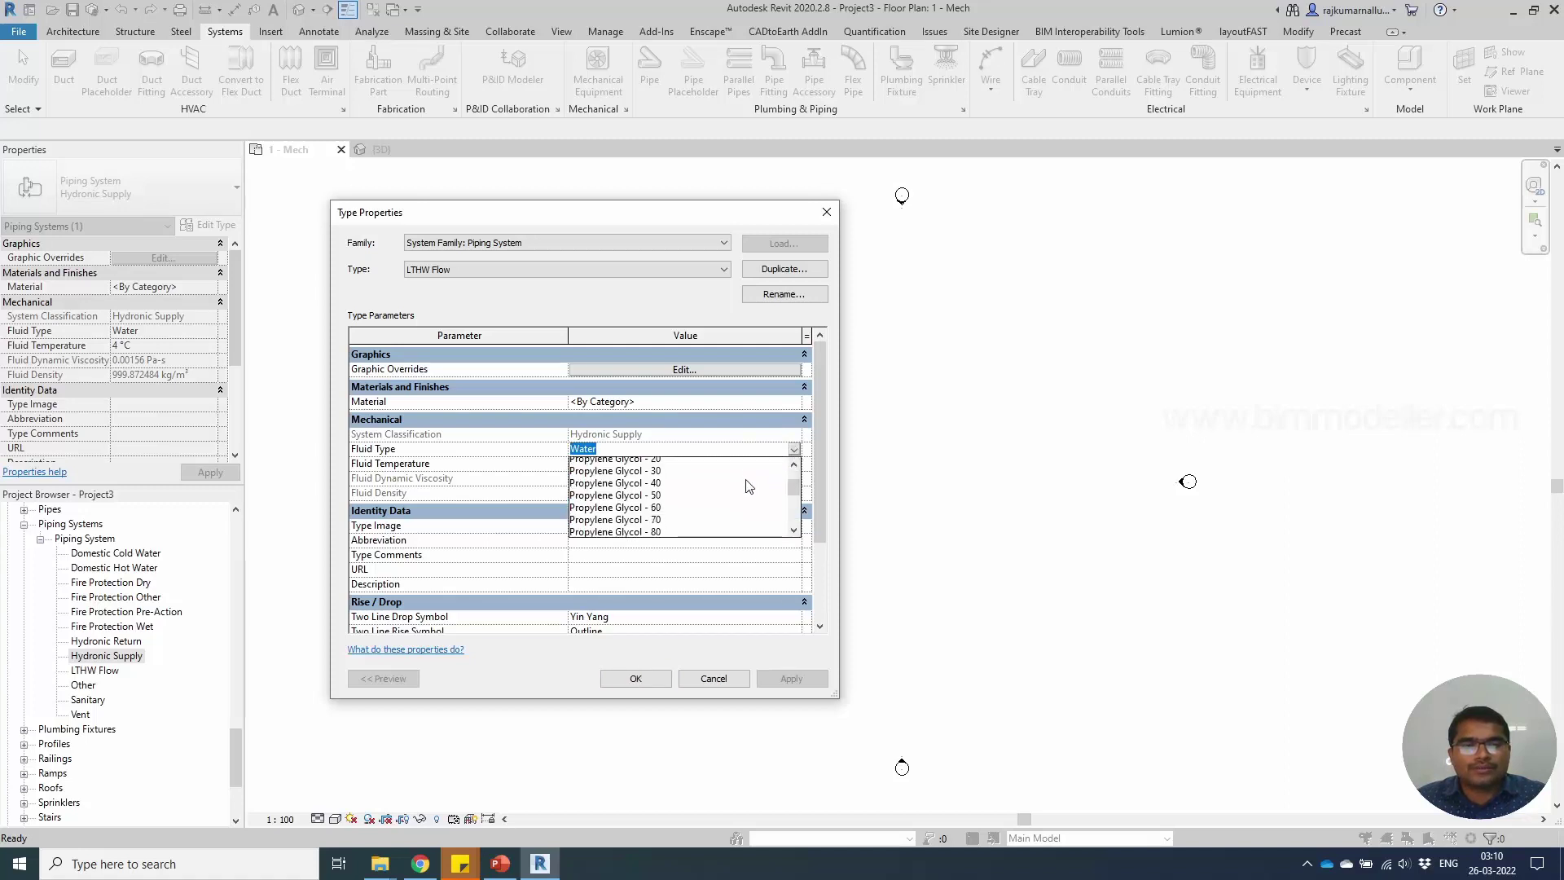
pyautogui.click(797, 451)
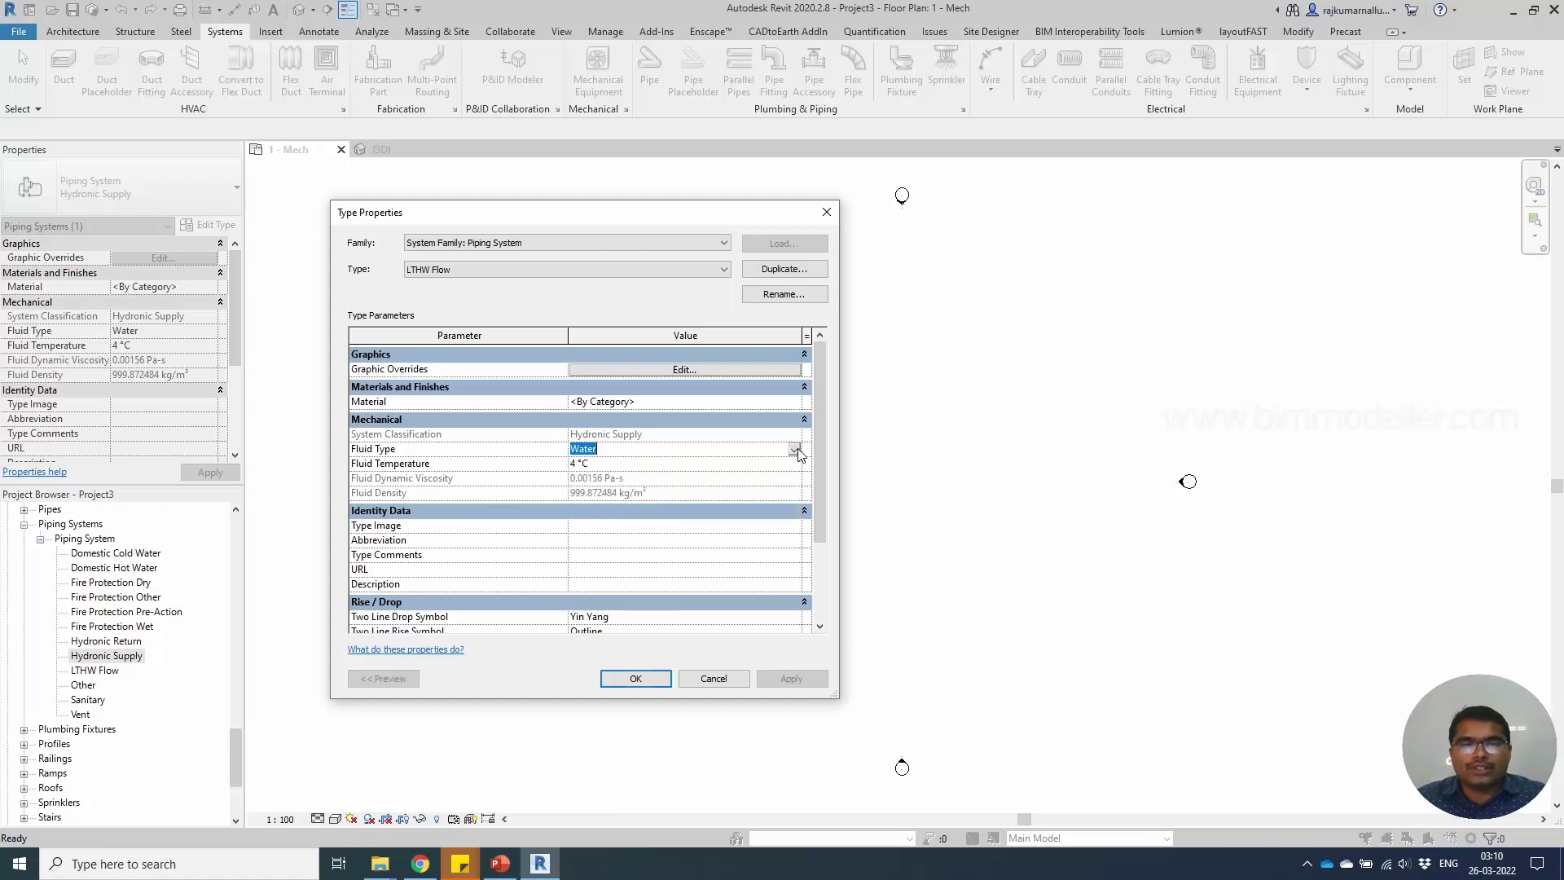
pyautogui.click(756, 449)
pyautogui.scroll(-2, 603, 533)
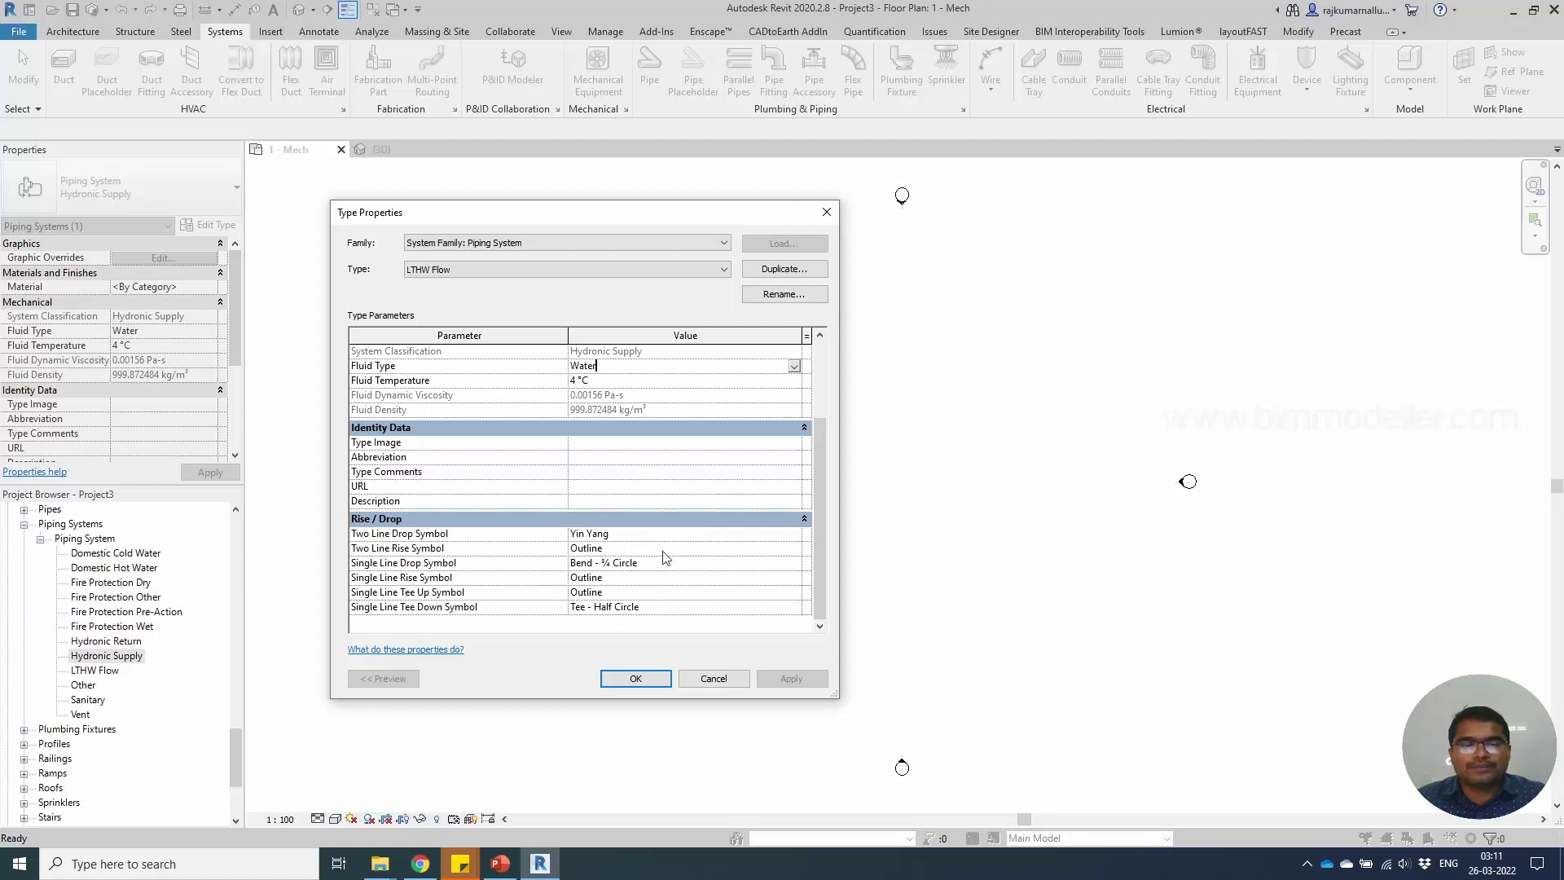
pyautogui.click(655, 676)
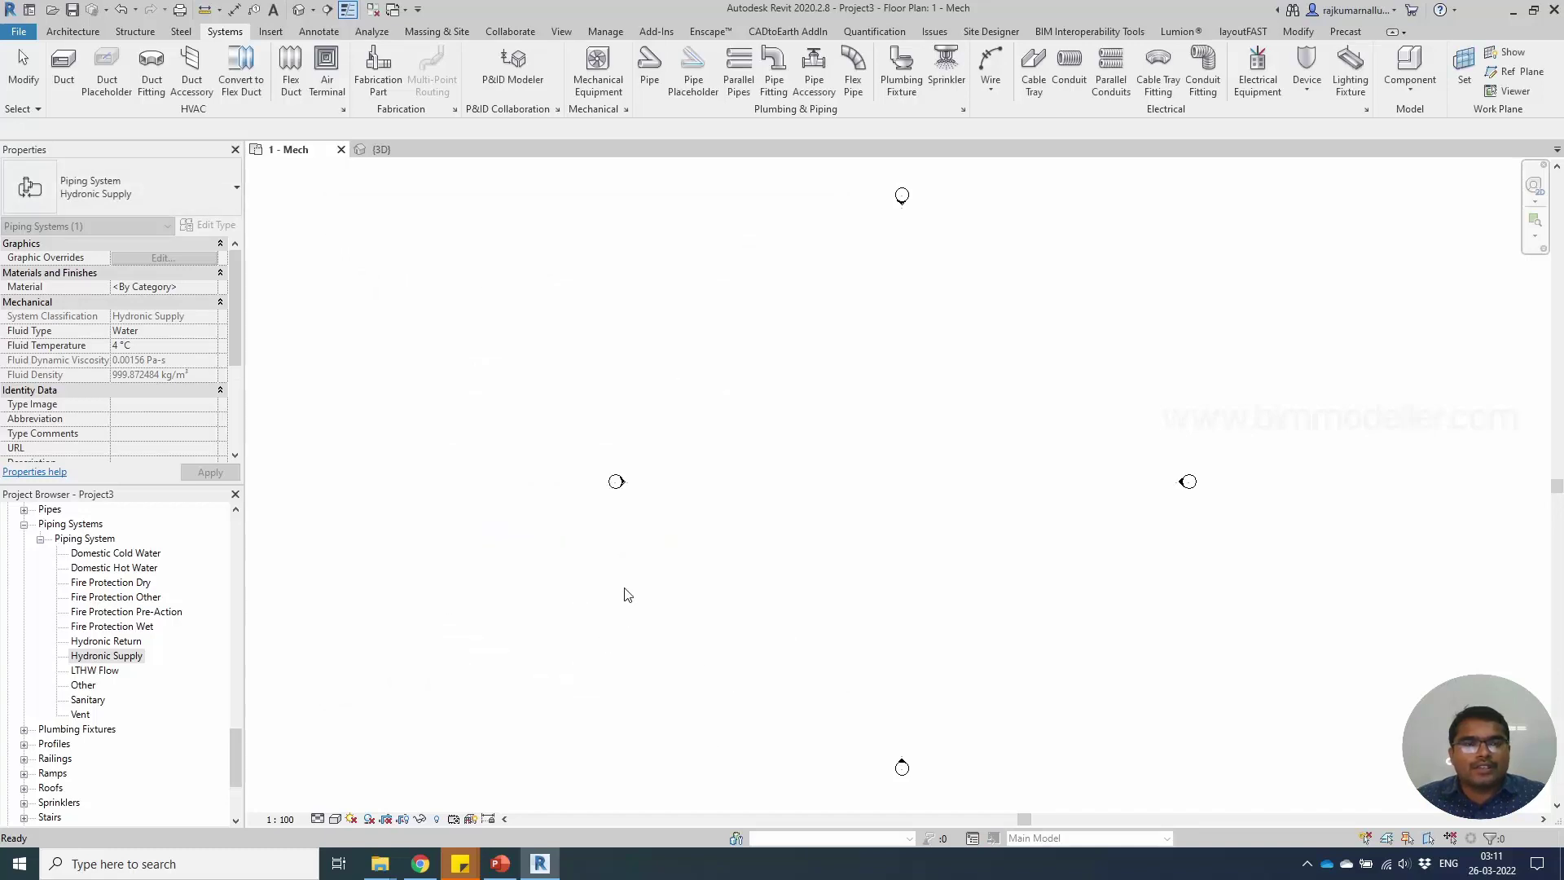
# Duplicate Hydronic Return's type properties as 'LTHW Return' and accept the settings.
pyautogui.scroll(1, 680, 518)
pyautogui.press('Escape')
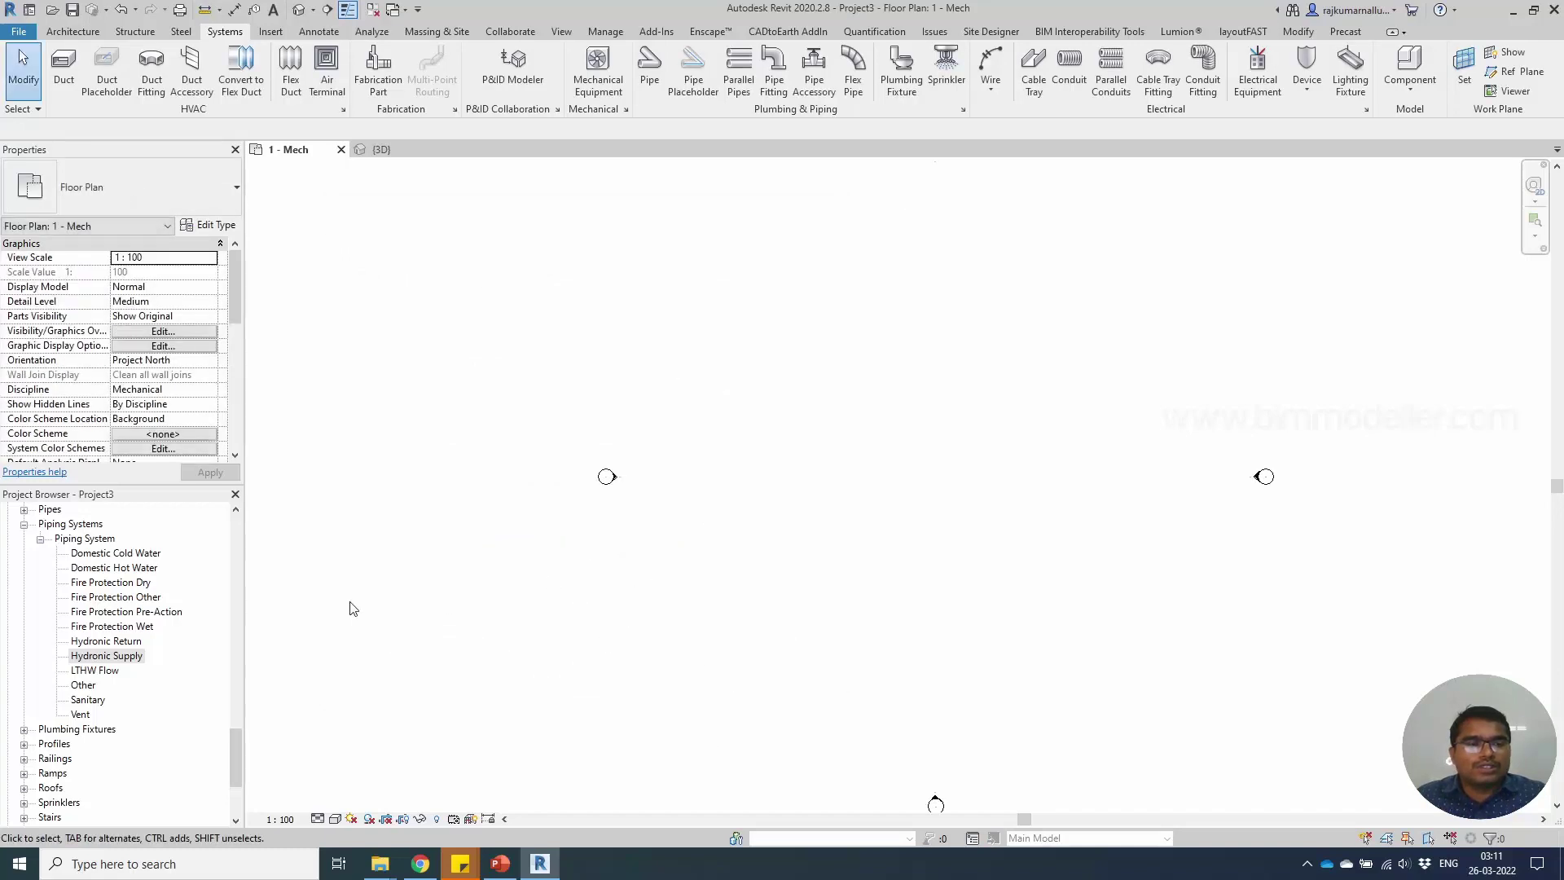
pyautogui.click(122, 642)
pyautogui.rightClick(122, 642)
pyautogui.click(193, 574)
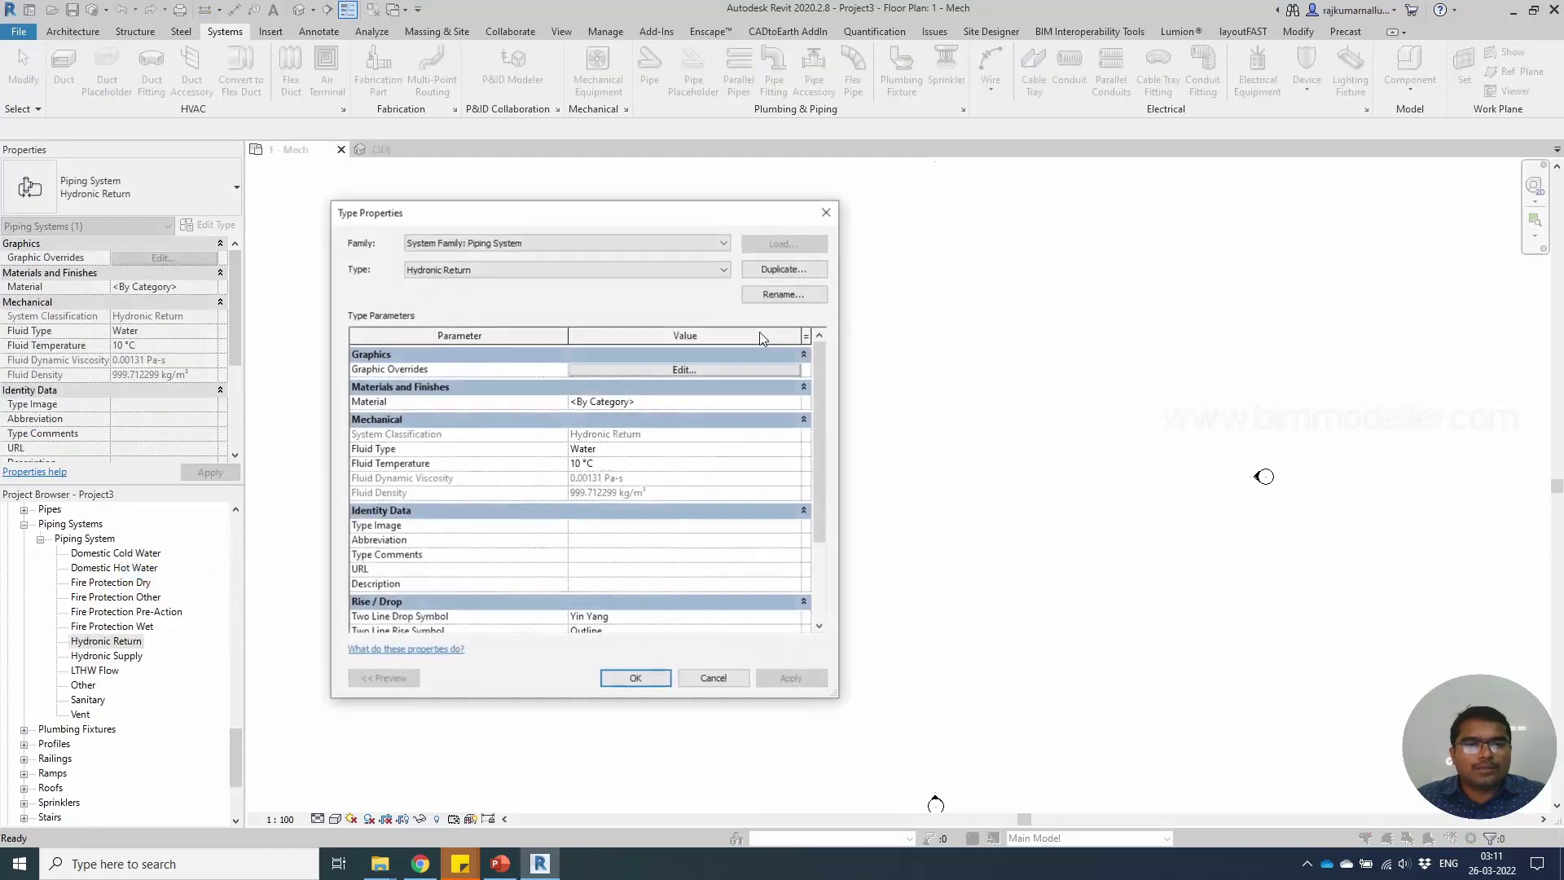
pyautogui.click(786, 270)
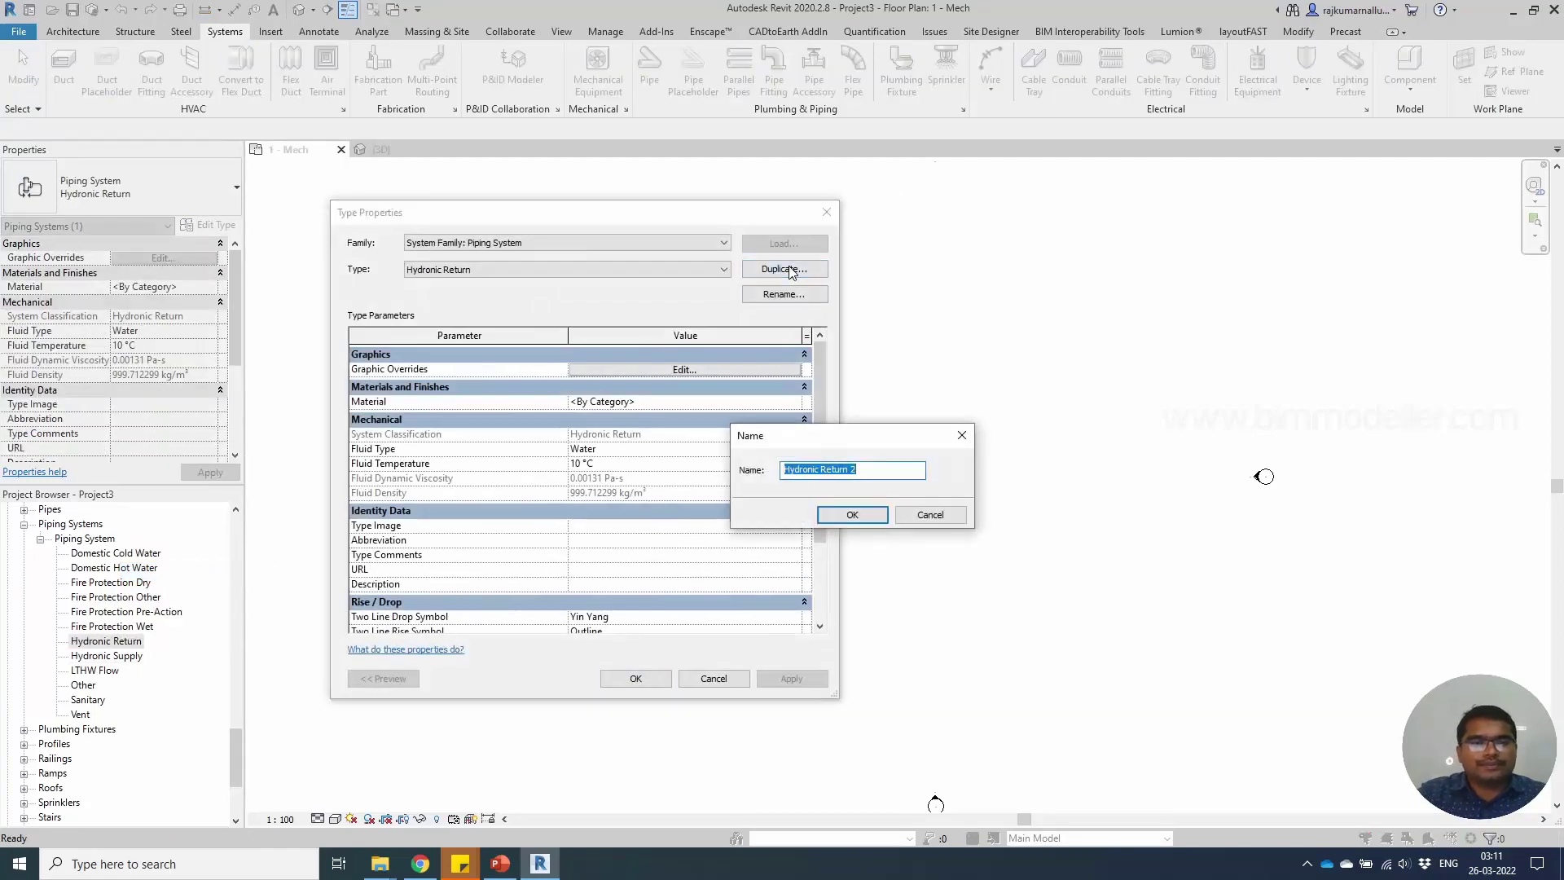
pyautogui.write('LTHW')
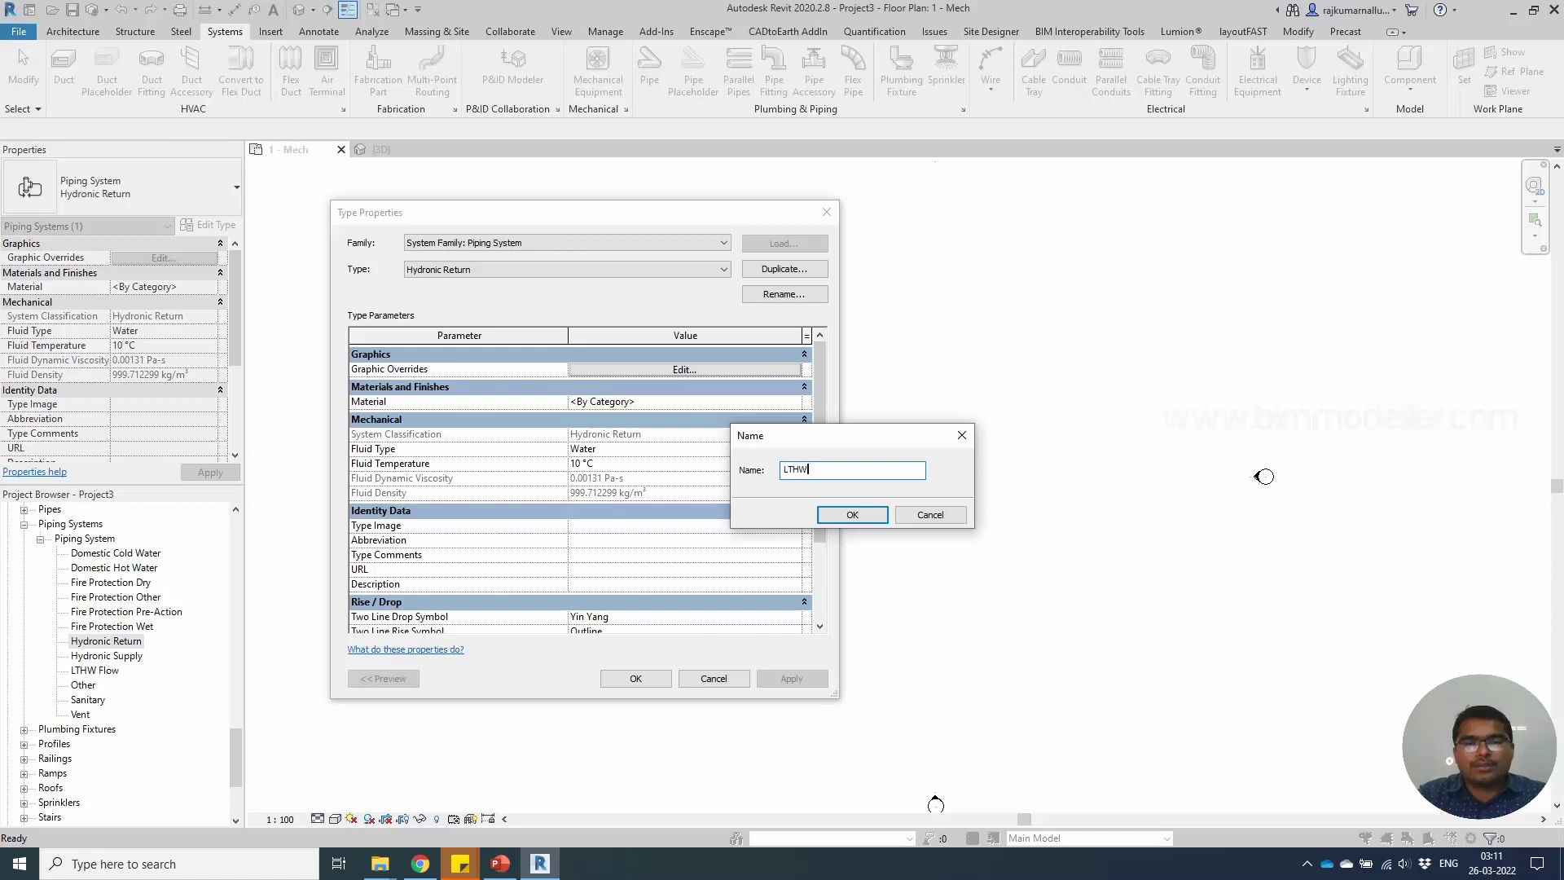
pyautogui.write(' Return')
pyautogui.press('Return')
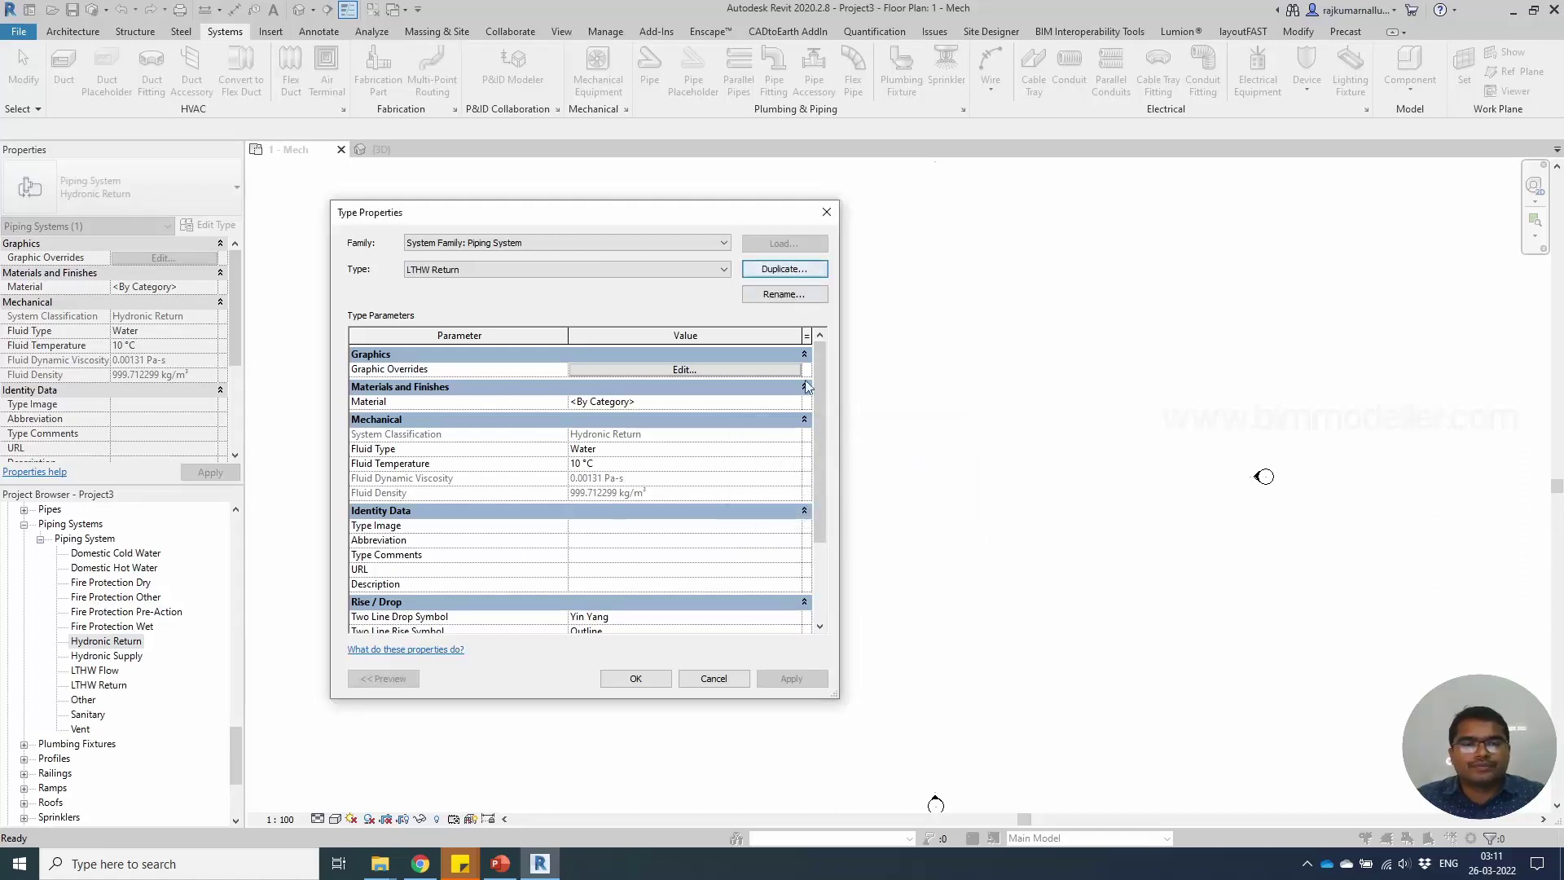
pyautogui.click(661, 678)
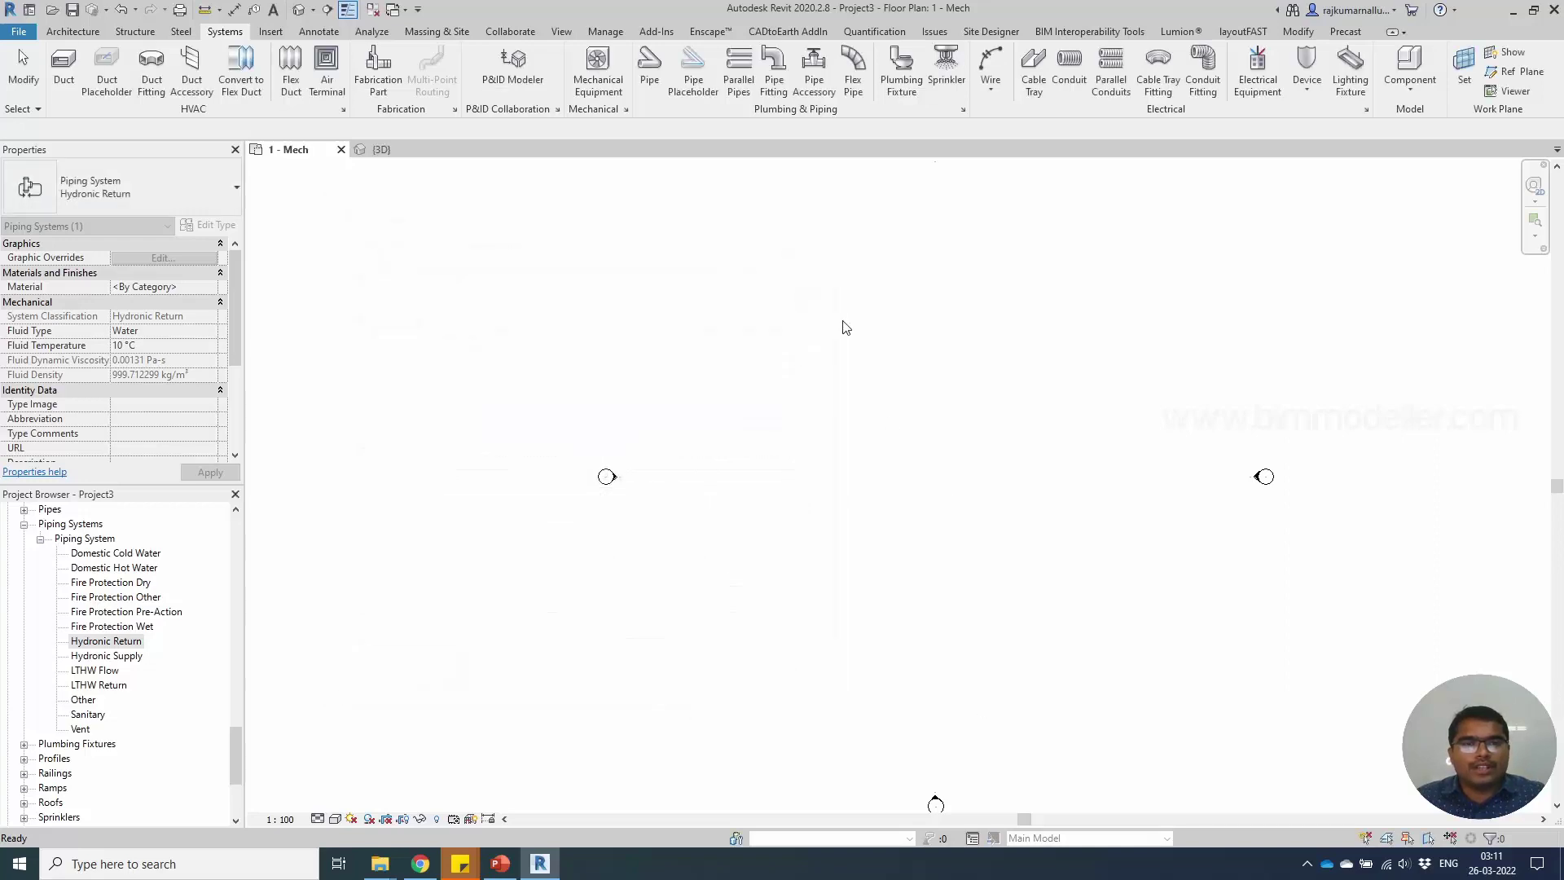
# Begin a new pipe with System Type LTHW Flow and place its start point.
pyautogui.click(649, 69)
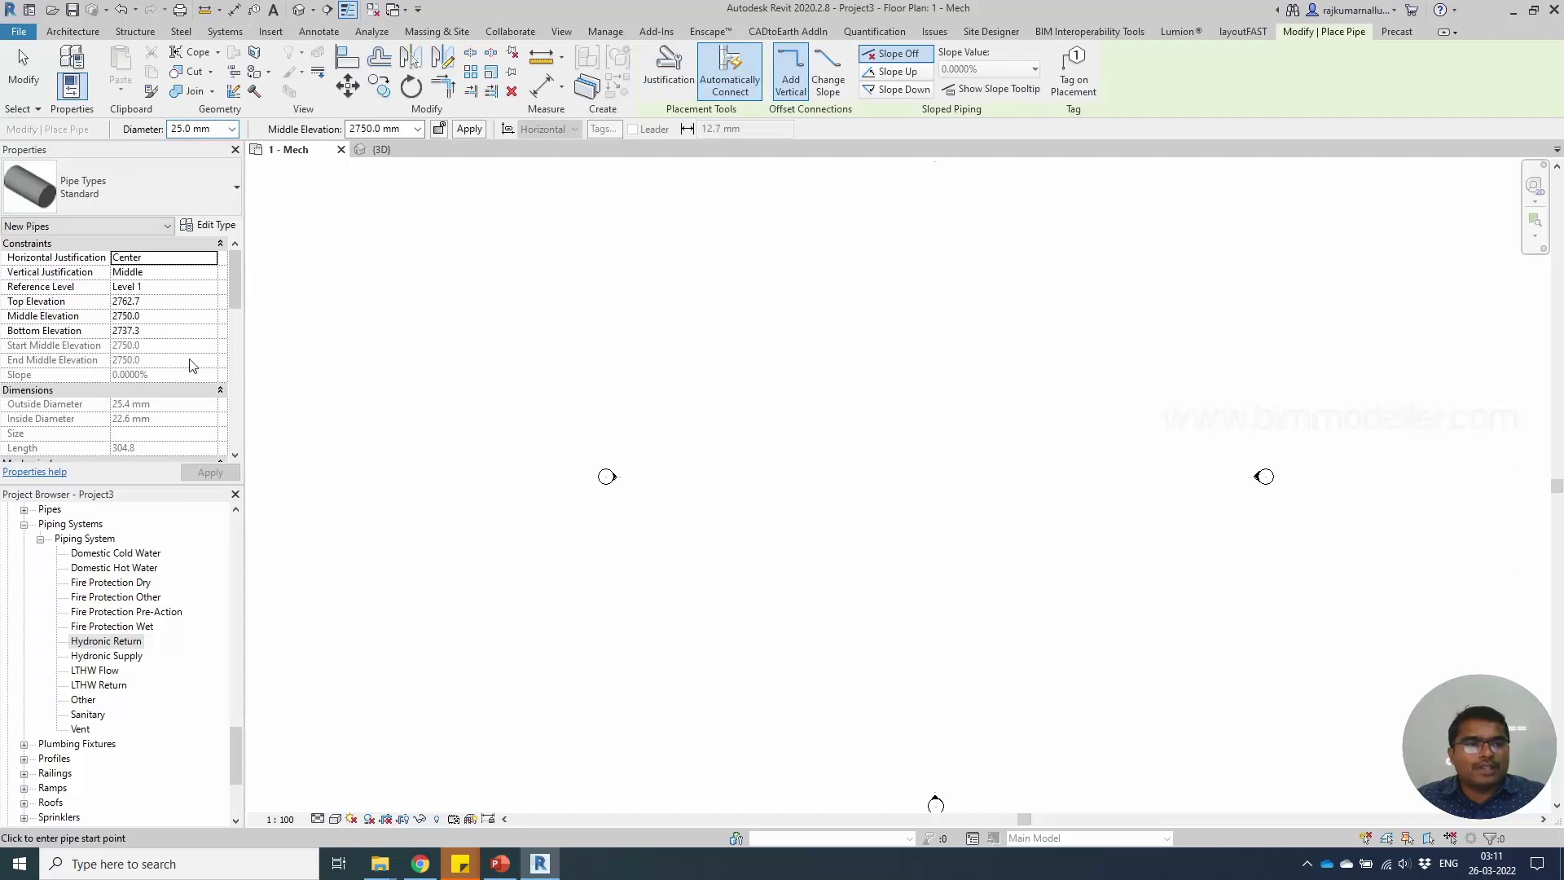
pyautogui.scroll(-5, 192, 366)
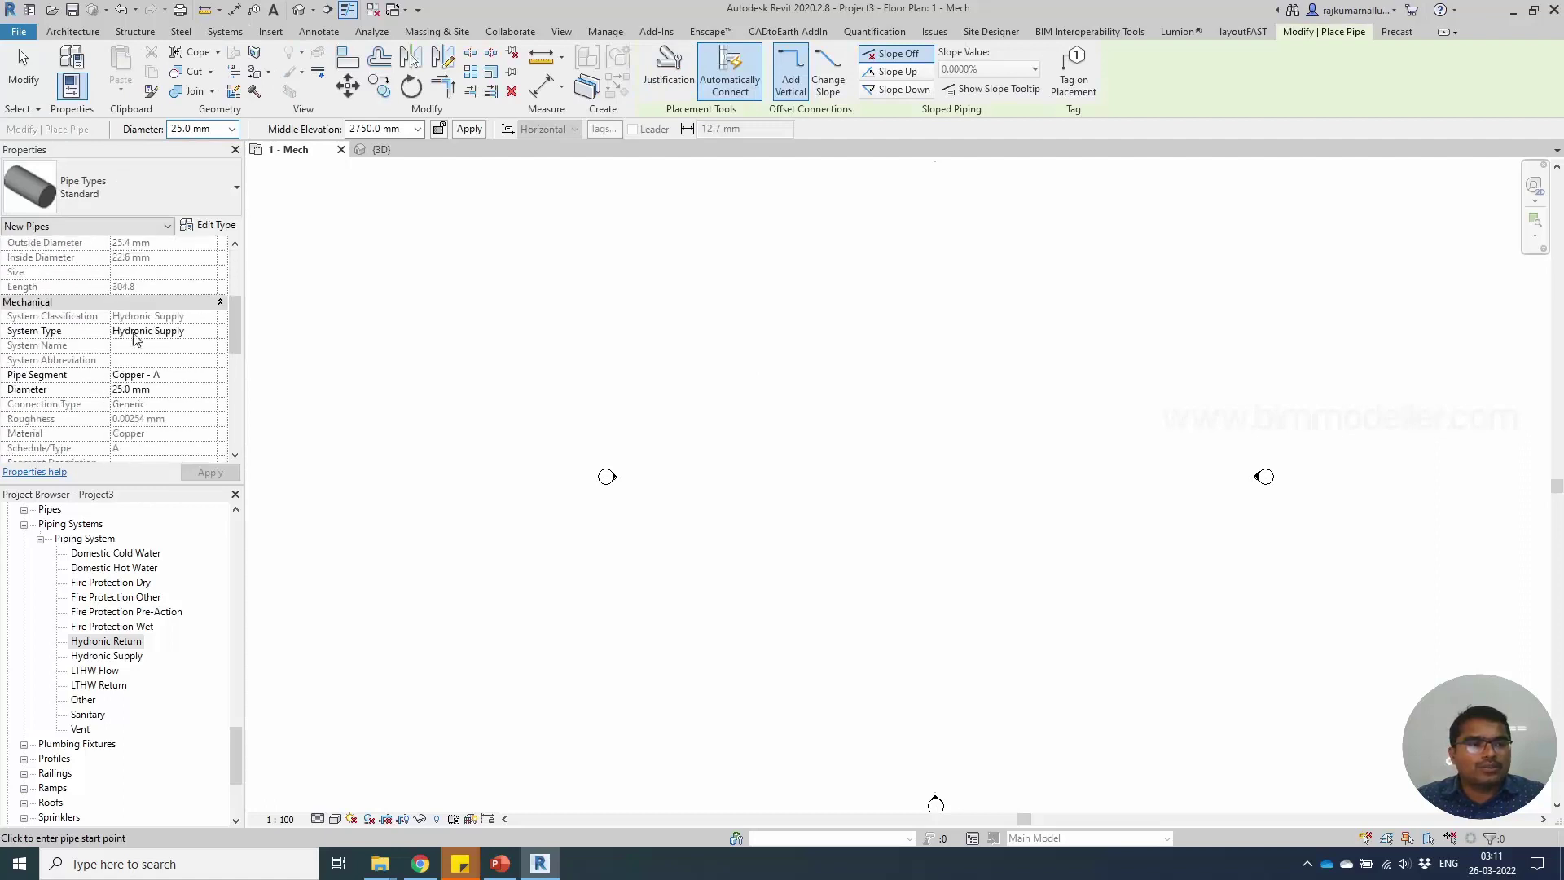
pyautogui.click(208, 340)
pyautogui.scroll(-3, 201, 391)
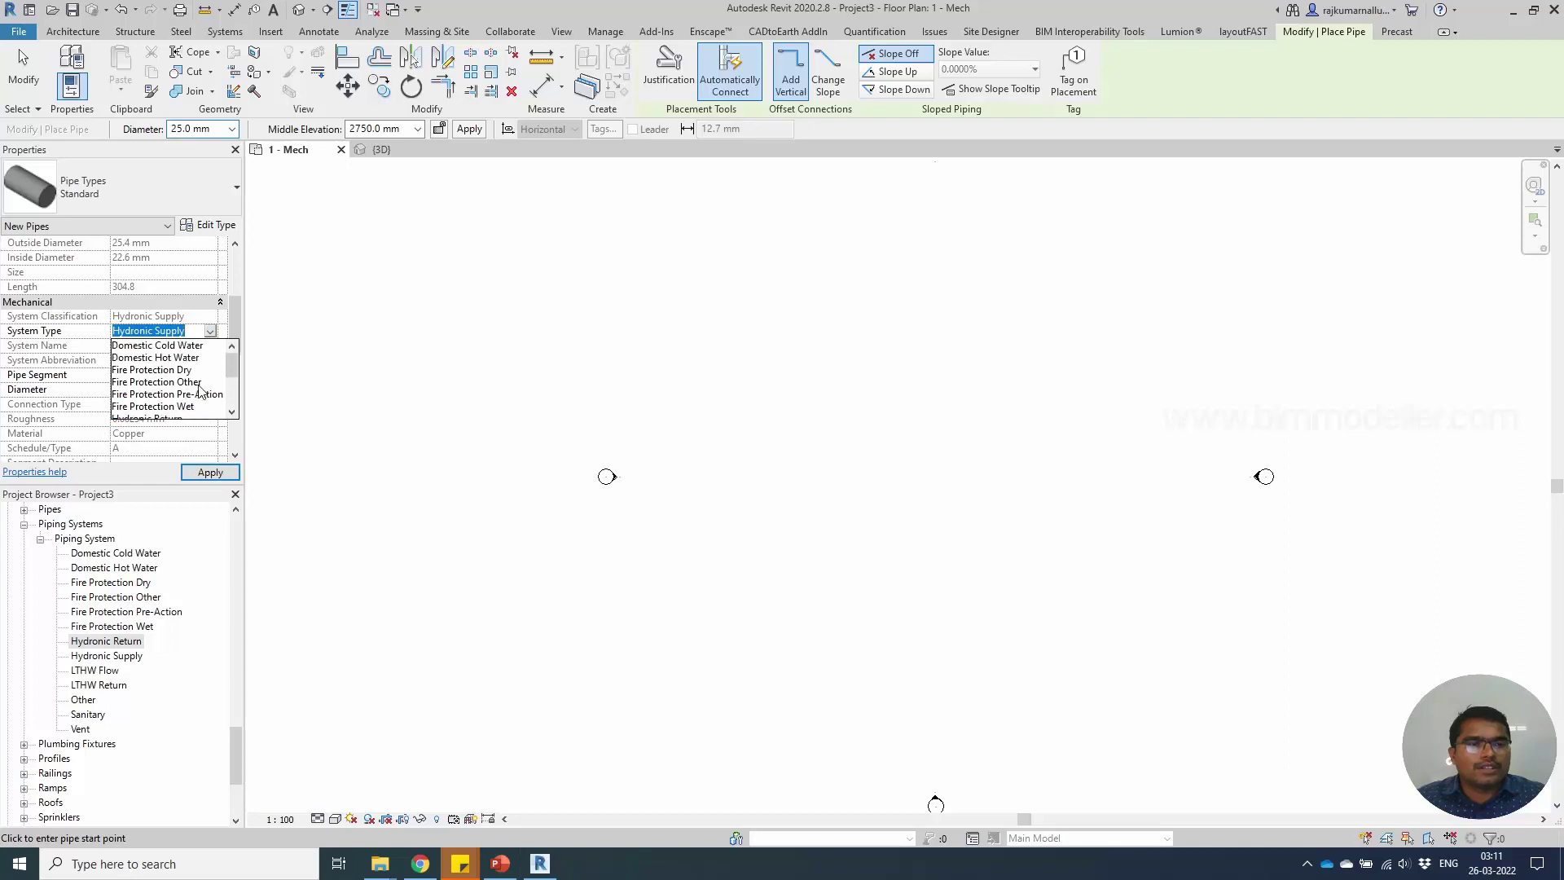
pyautogui.click(153, 364)
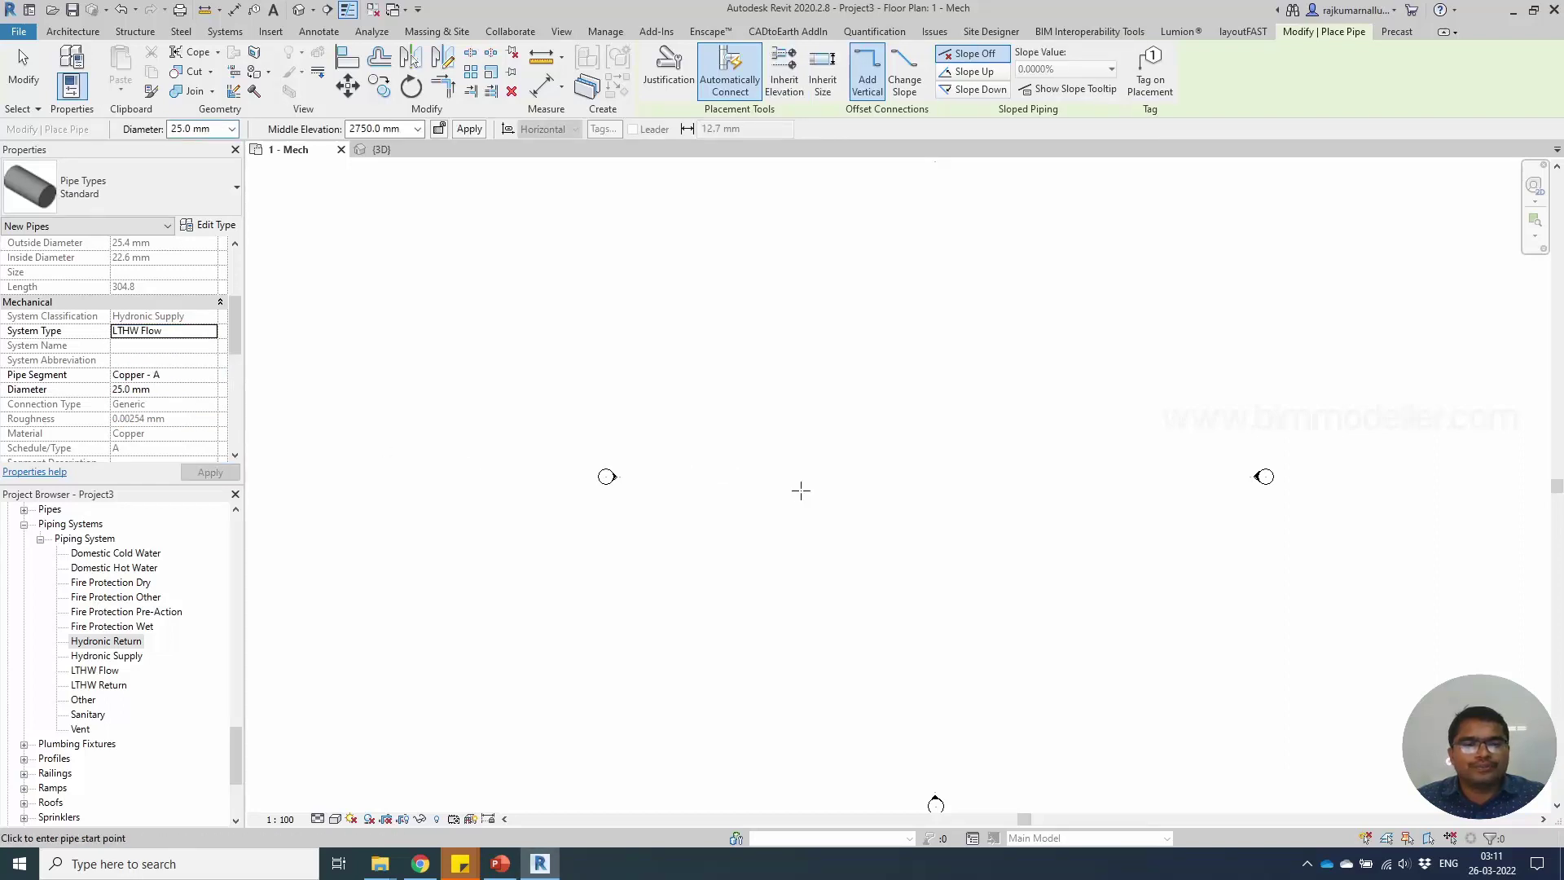
pyautogui.scroll(2, 765, 440)
pyautogui.click(750, 456)
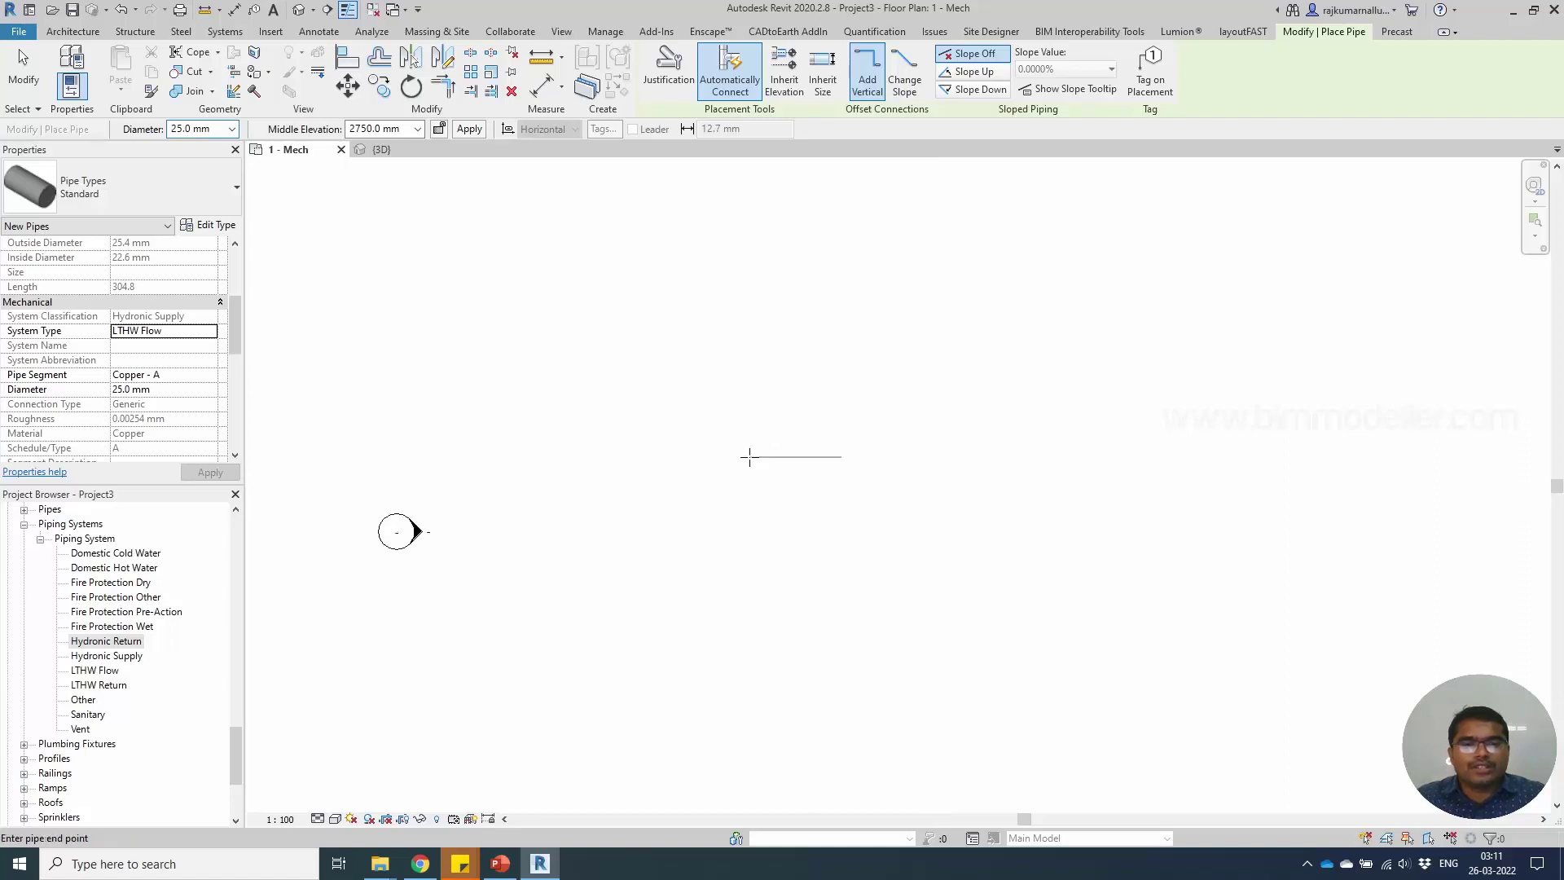
pyautogui.scroll(4, 790, 458)
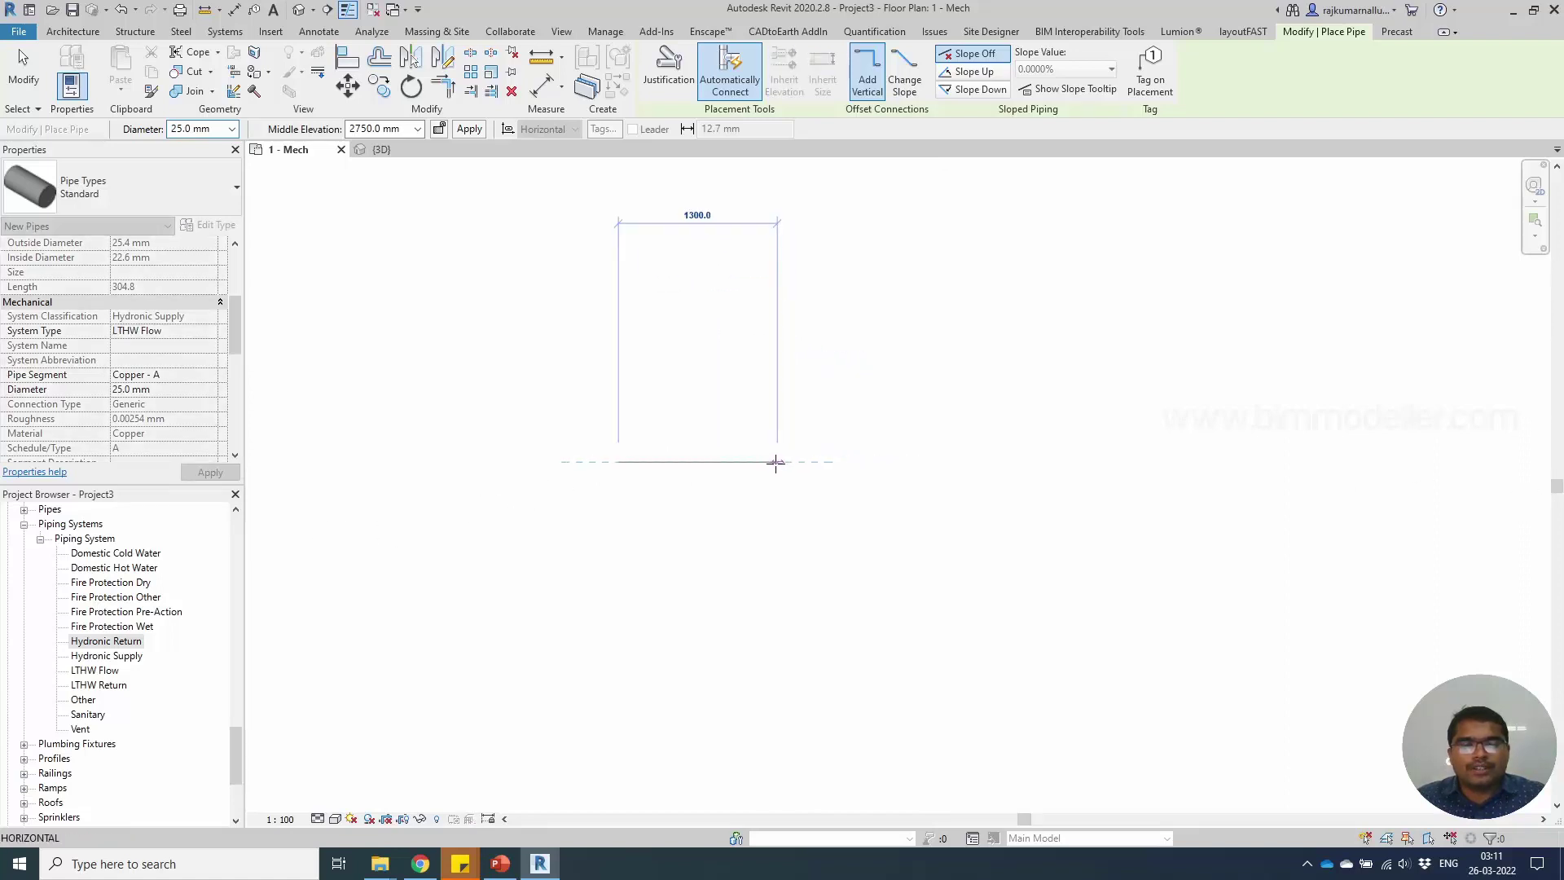
pyautogui.scroll(2, 766, 463)
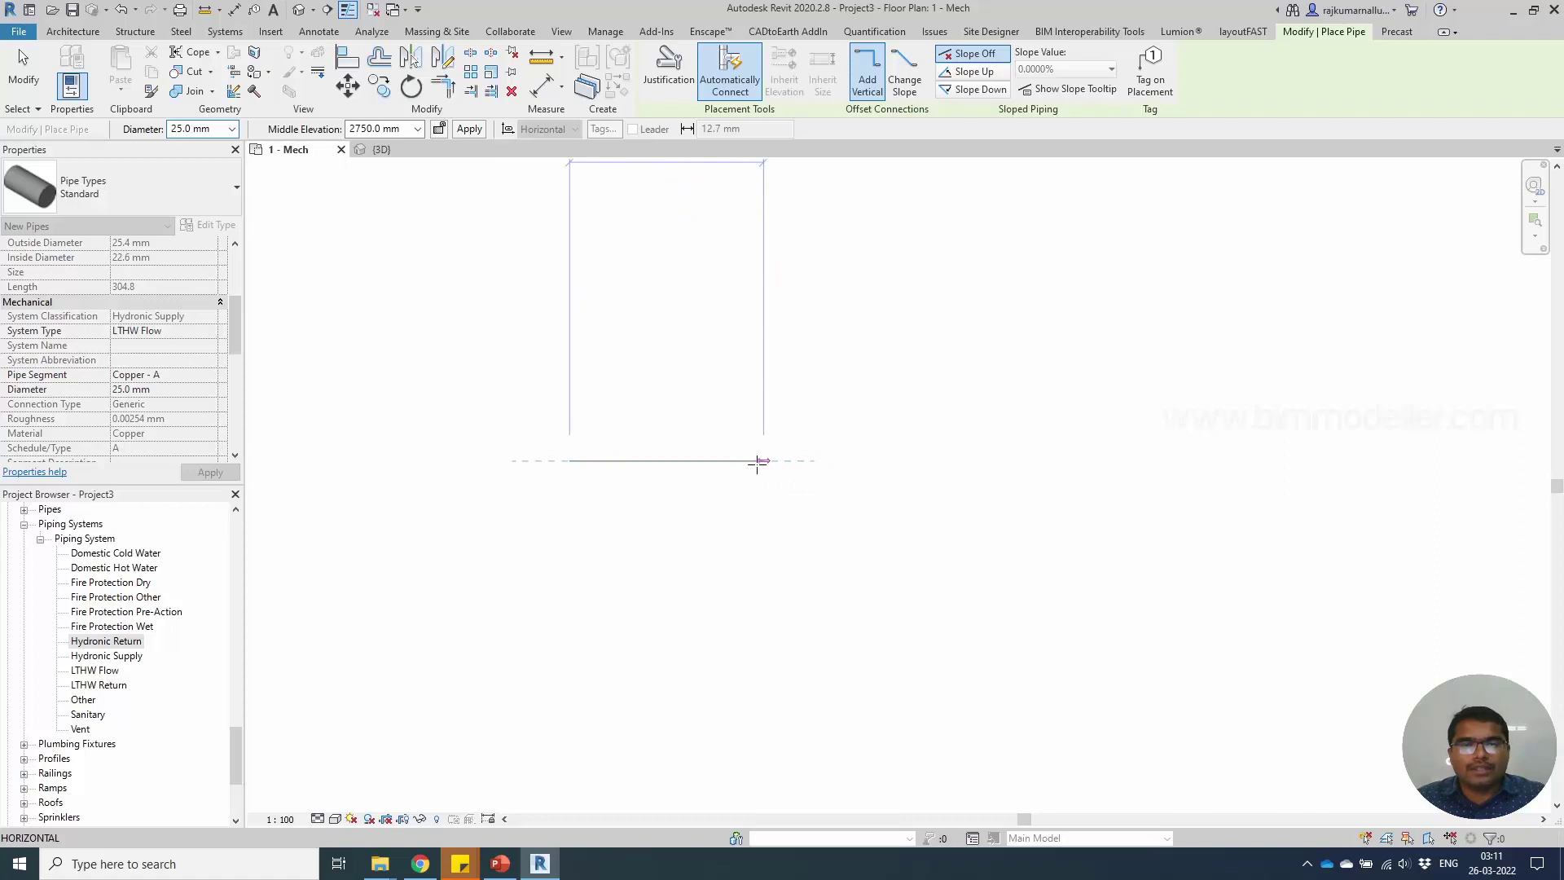
# Raise the pipe to a 3000 mm middle elevation, finish the run, and inspect the rise fitting.
pyautogui.click(751, 462)
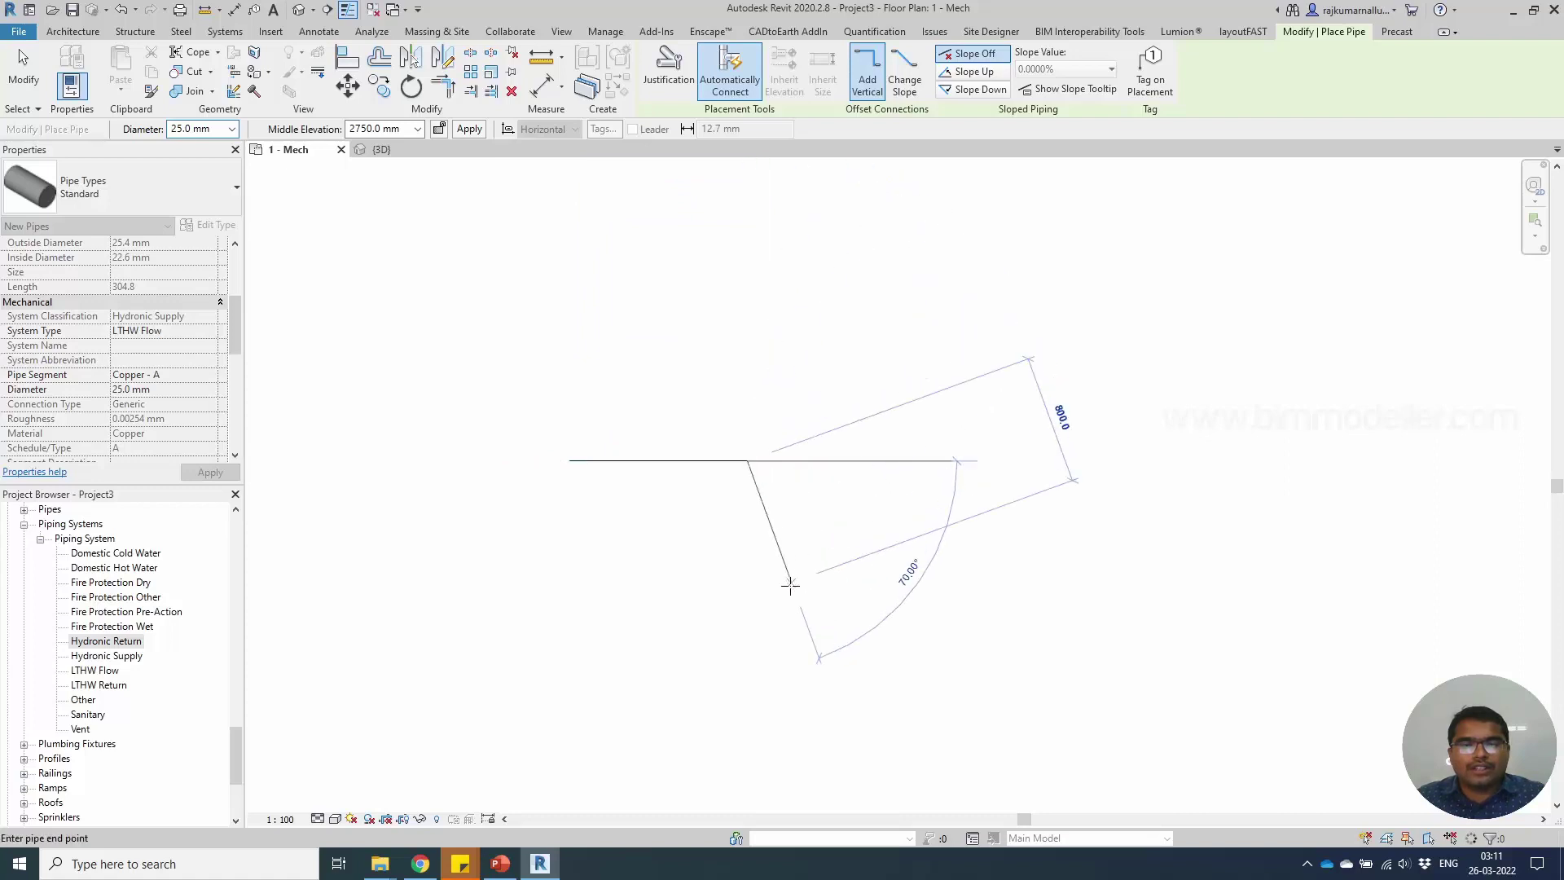
pyautogui.click(370, 128)
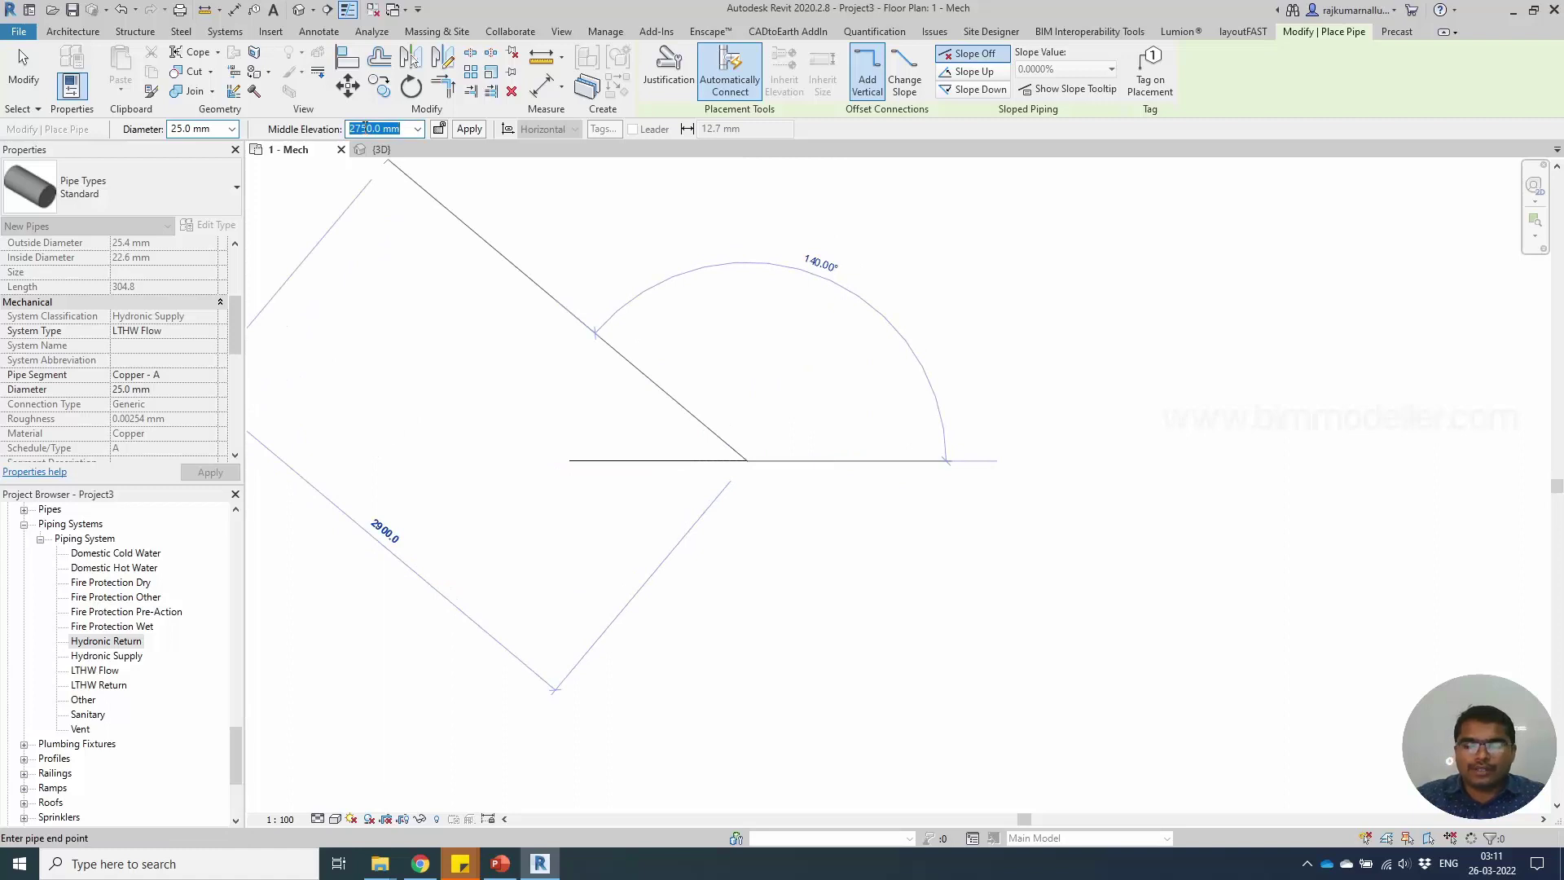
pyautogui.write('3000')
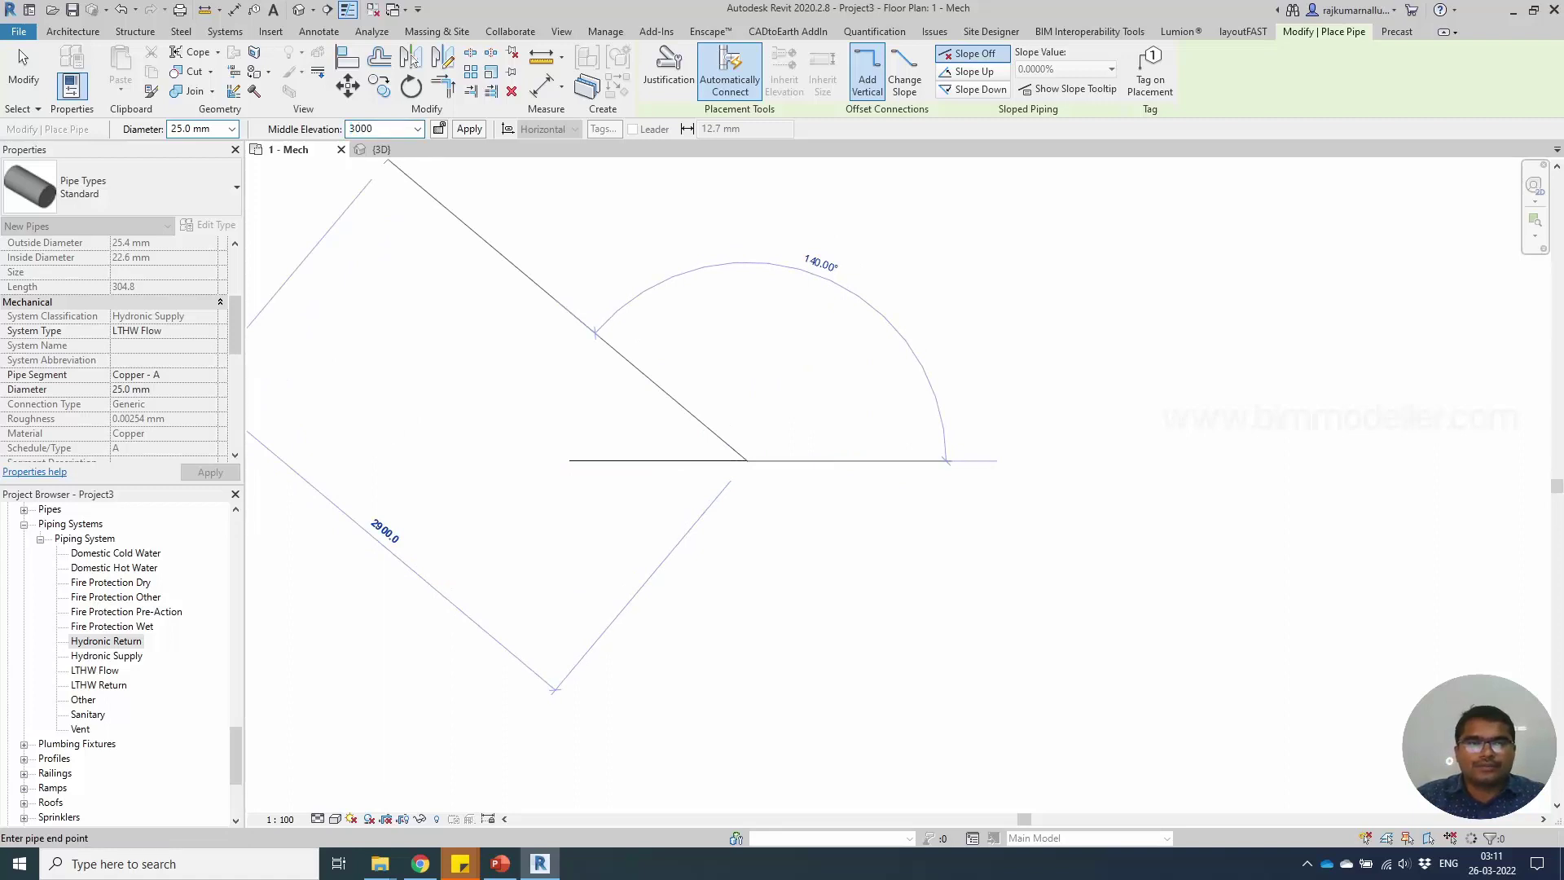
pyautogui.press('Return')
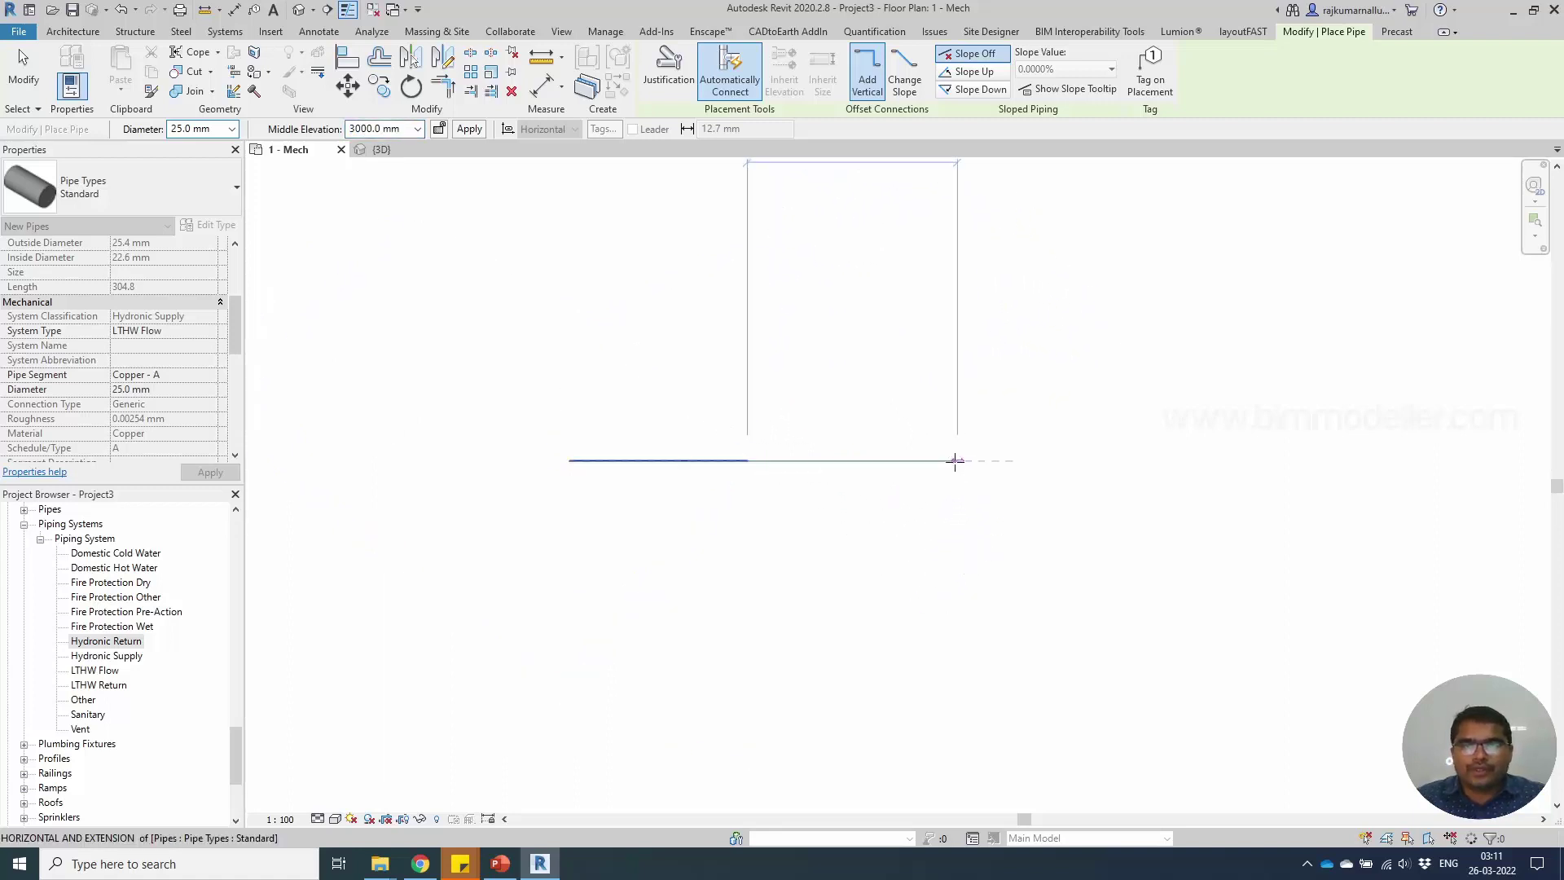
pyautogui.click(955, 461)
pyautogui.press('Escape')
pyautogui.press('Escape')
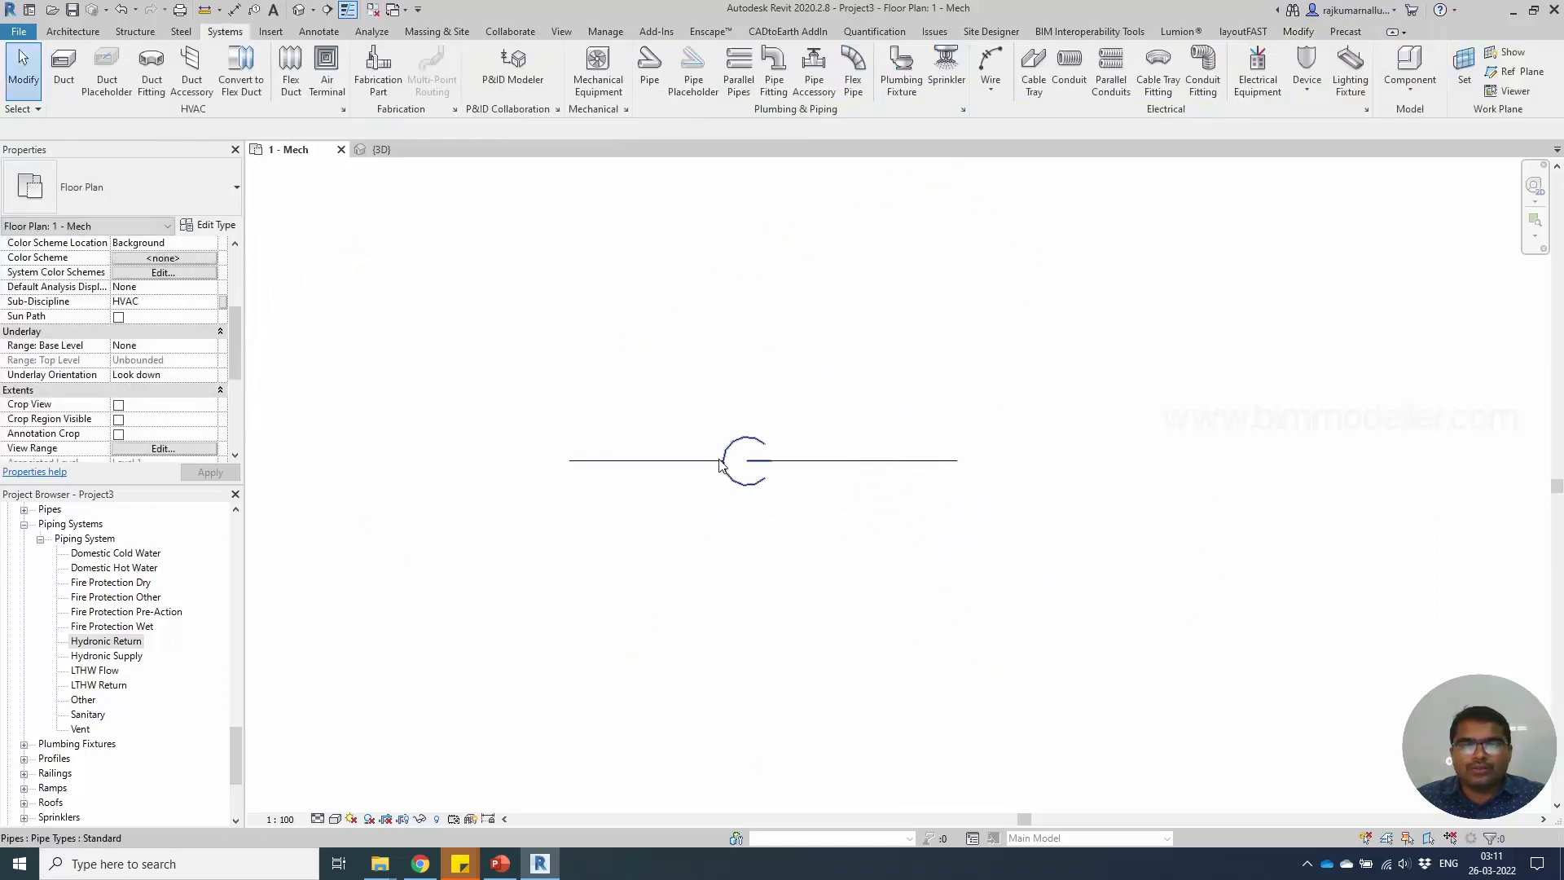
pyautogui.click(737, 502)
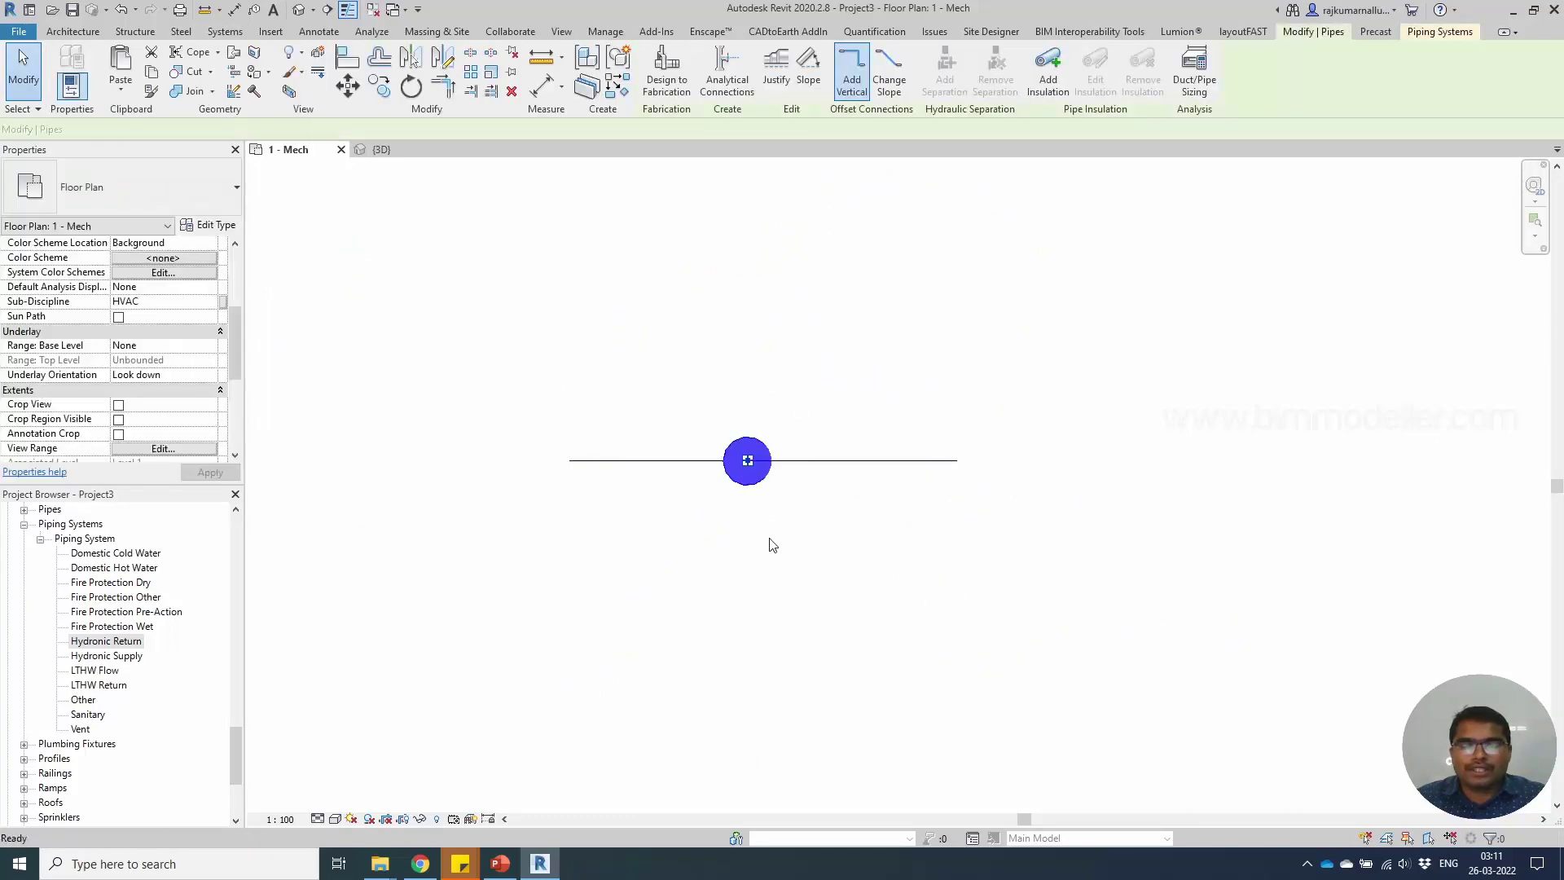
pyautogui.click(719, 673)
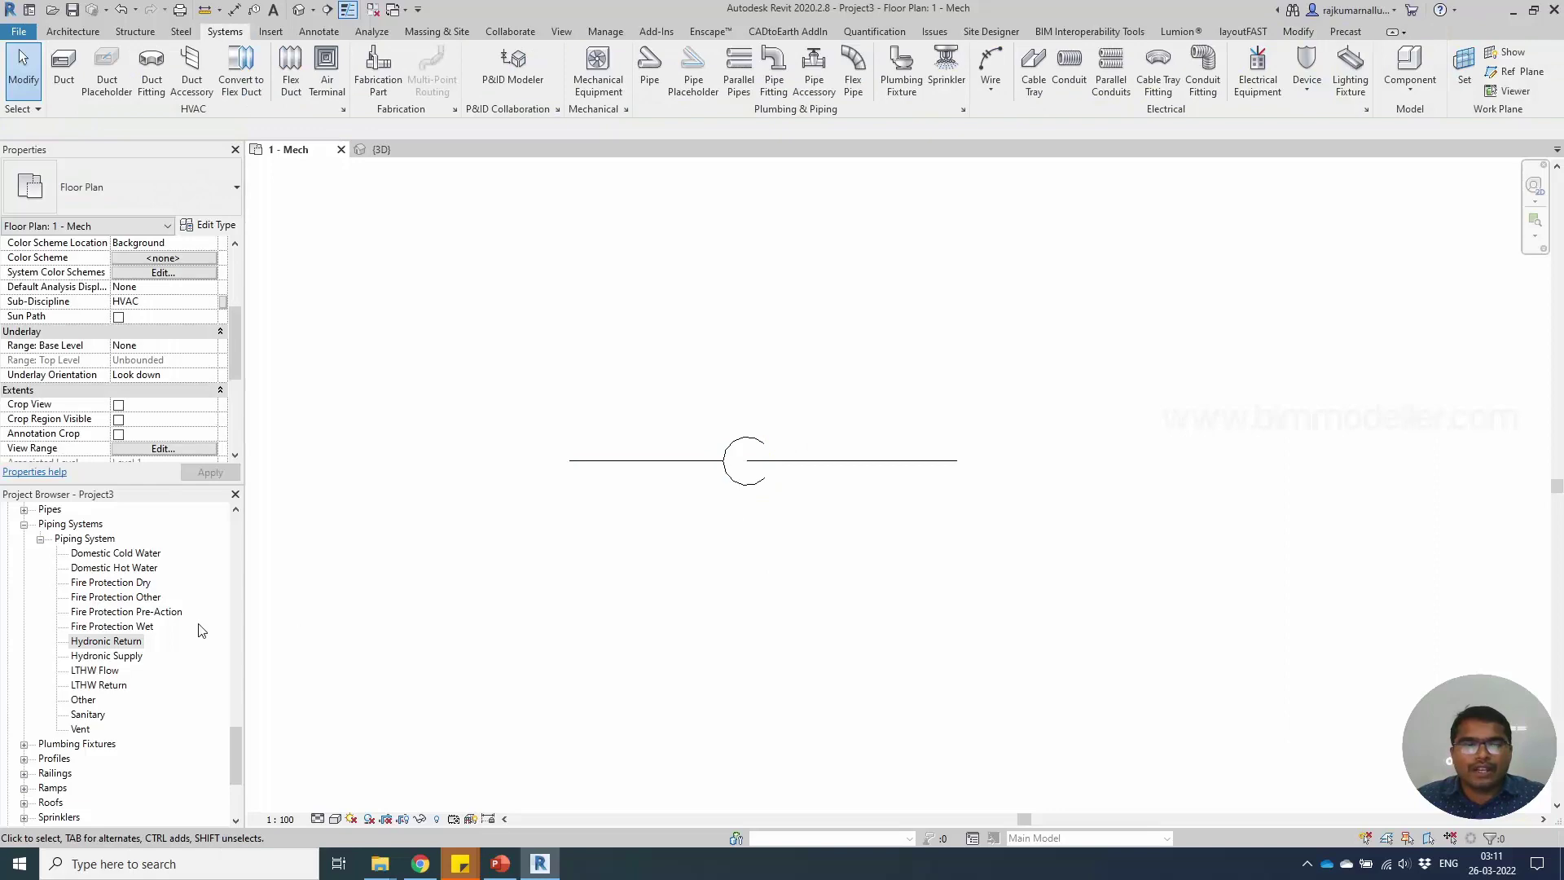
pyautogui.click(102, 671)
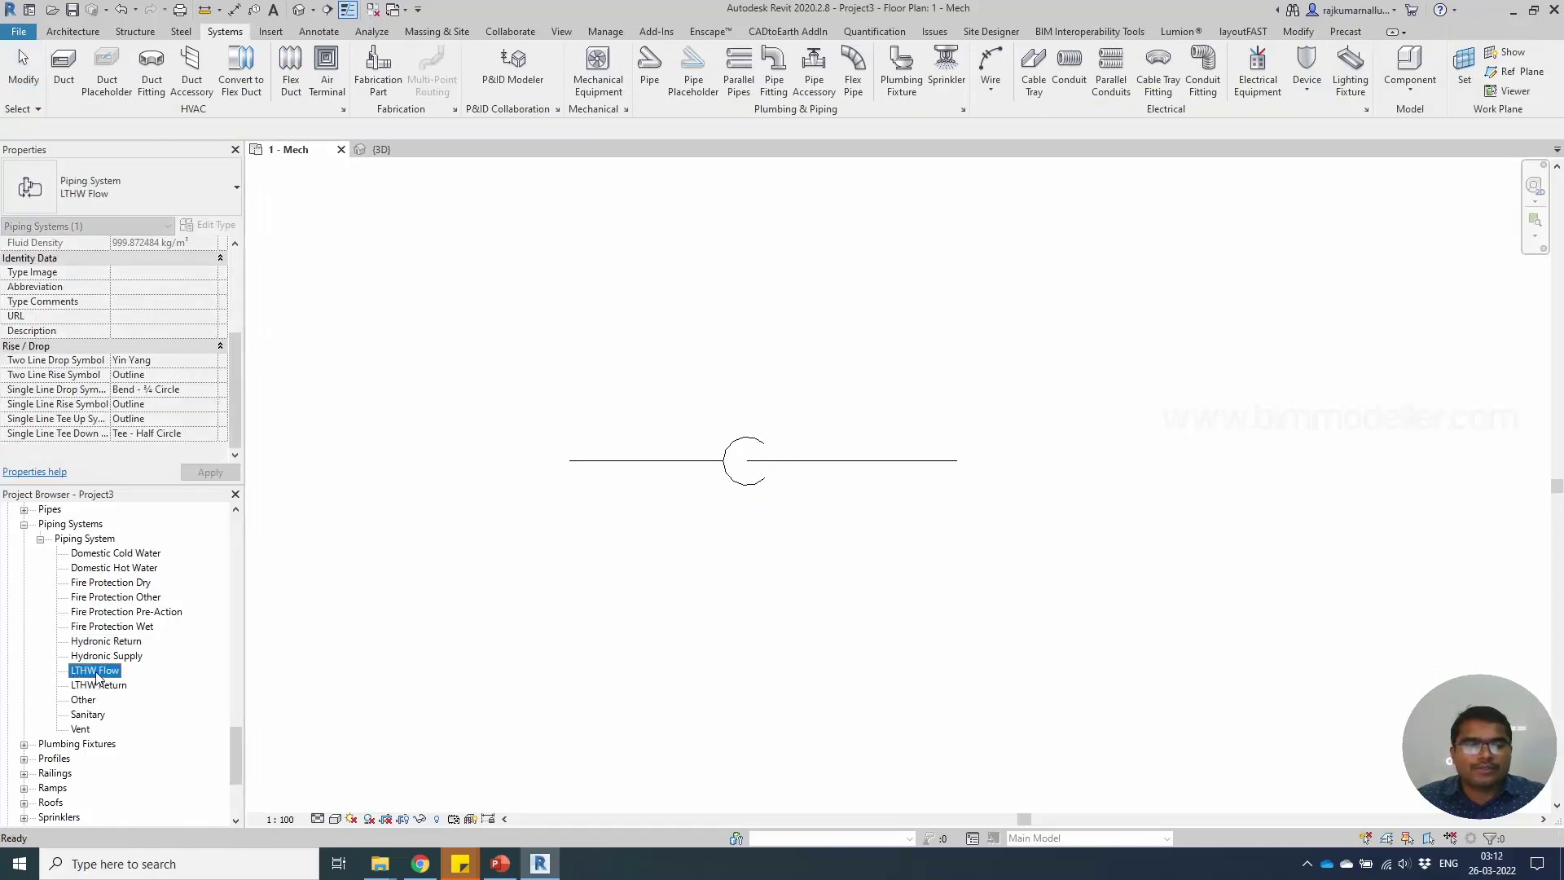
pyautogui.doubleClick(96, 673)
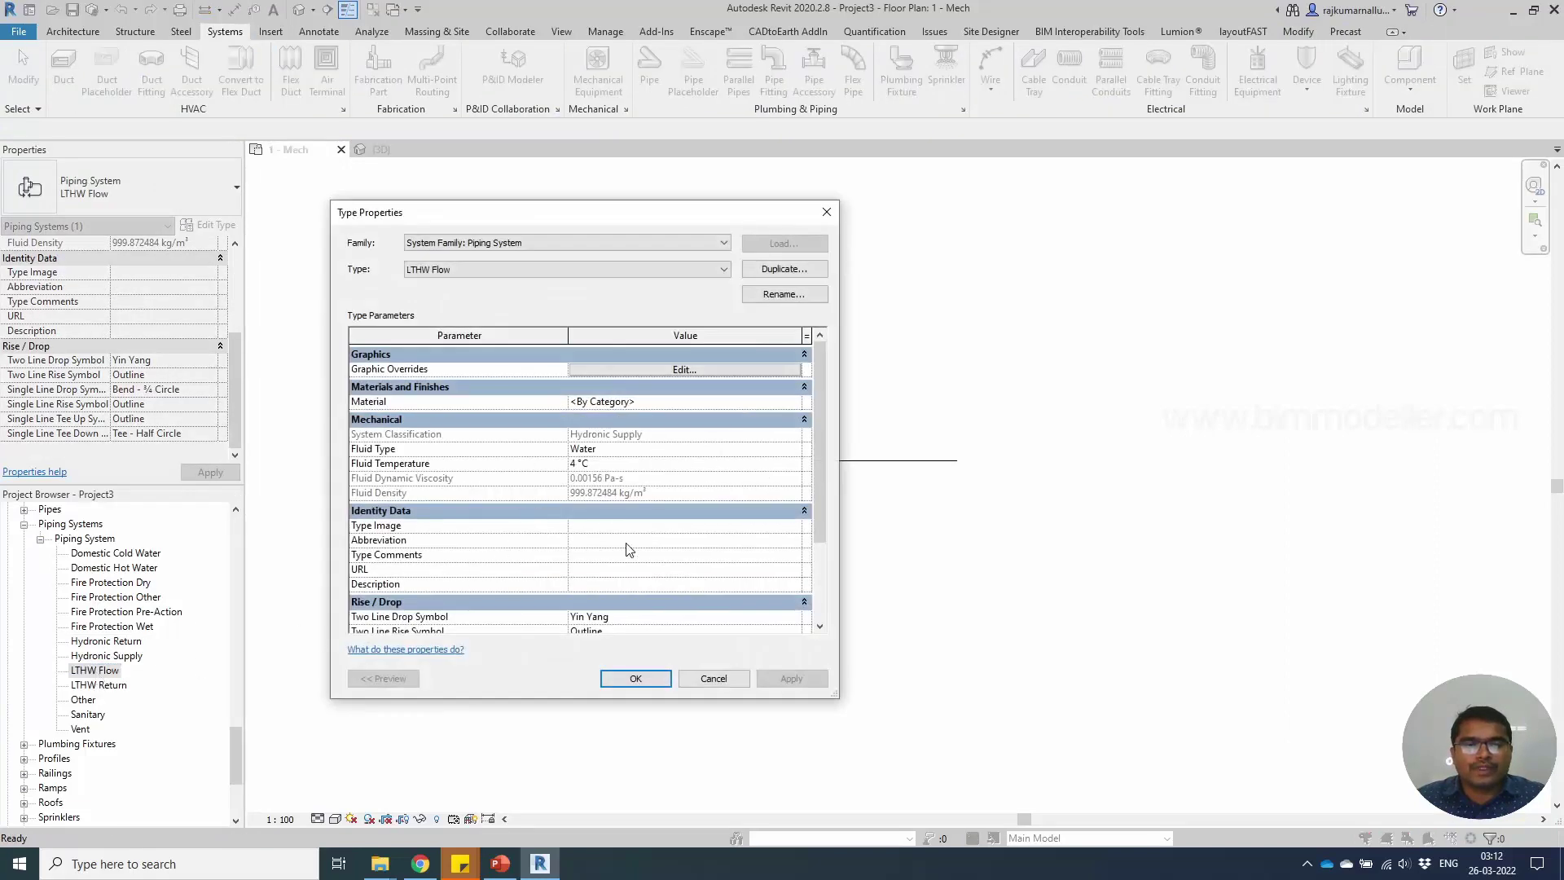
pyautogui.scroll(-2, 629, 550)
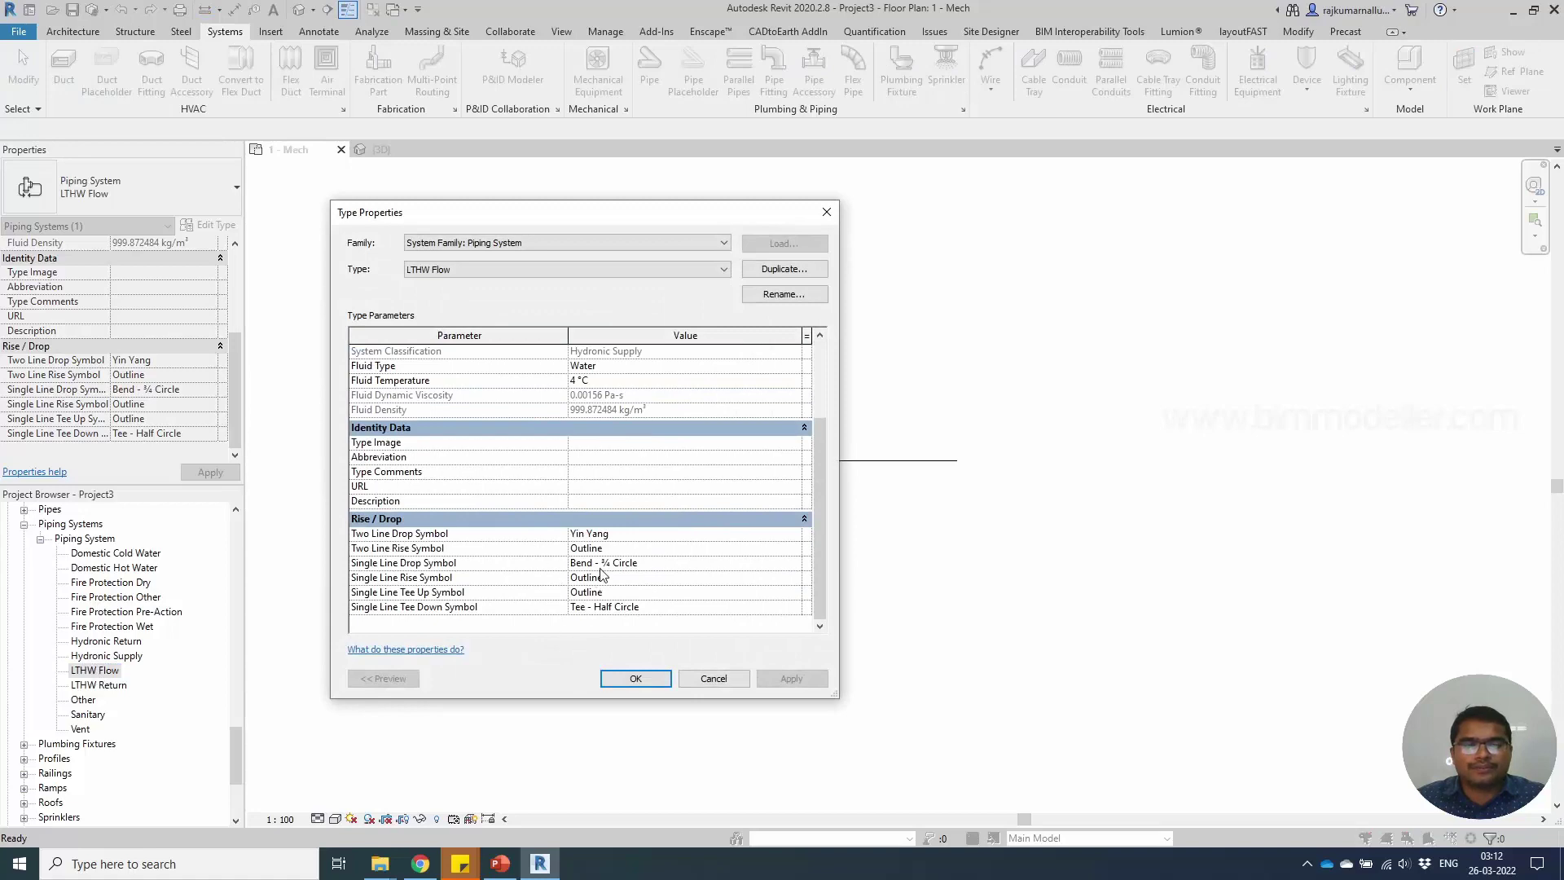
pyautogui.press('Return')
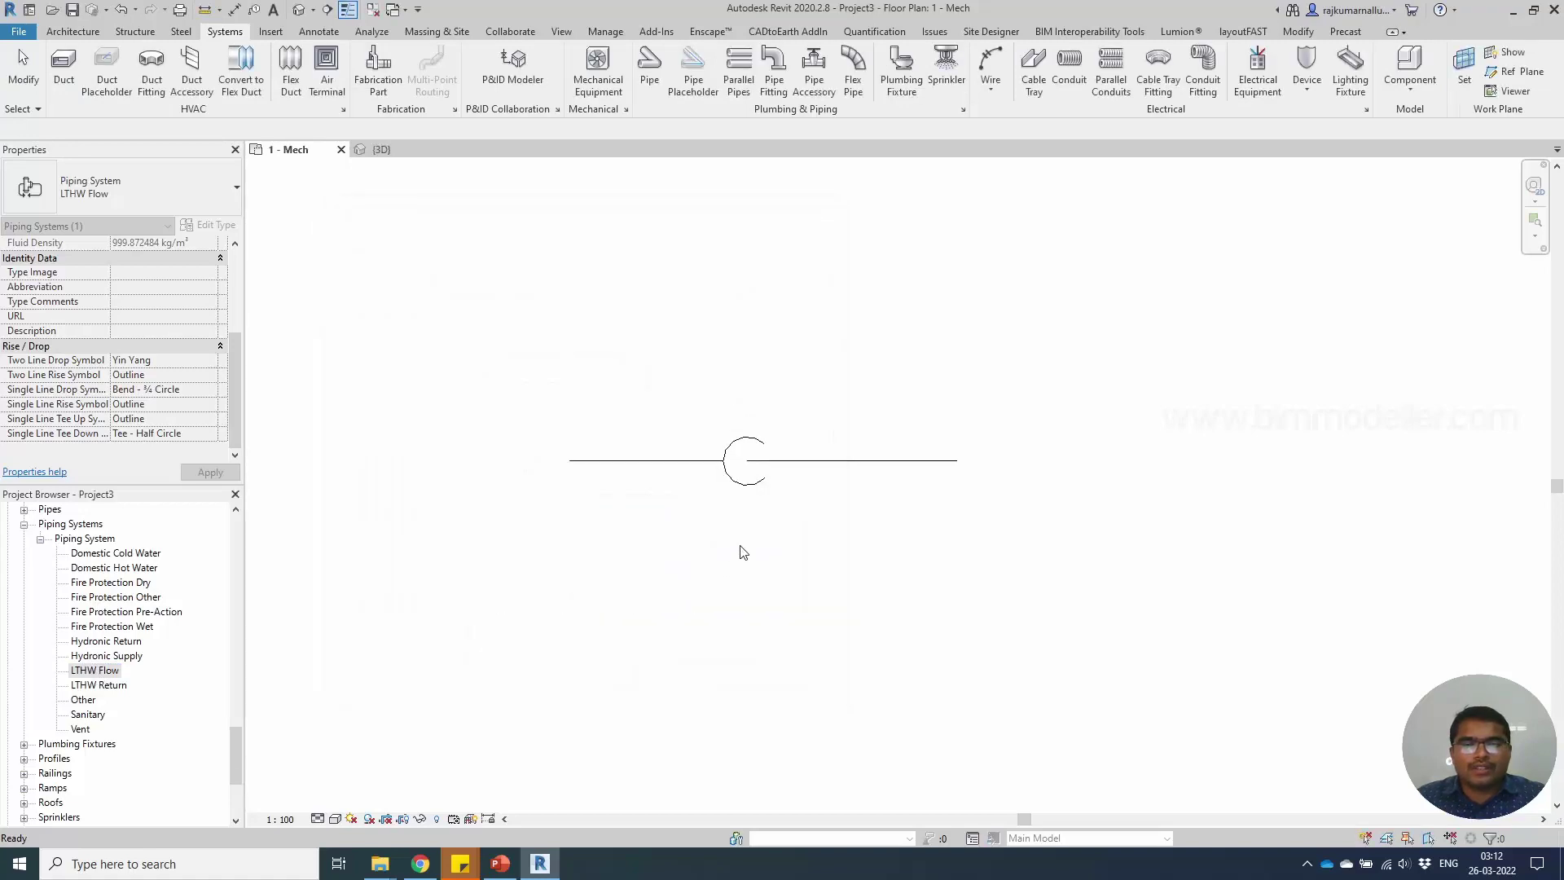
pyautogui.press('Escape')
# Switch the view to Fine detail level and centre the pipe run.
pyautogui.click(317, 817)
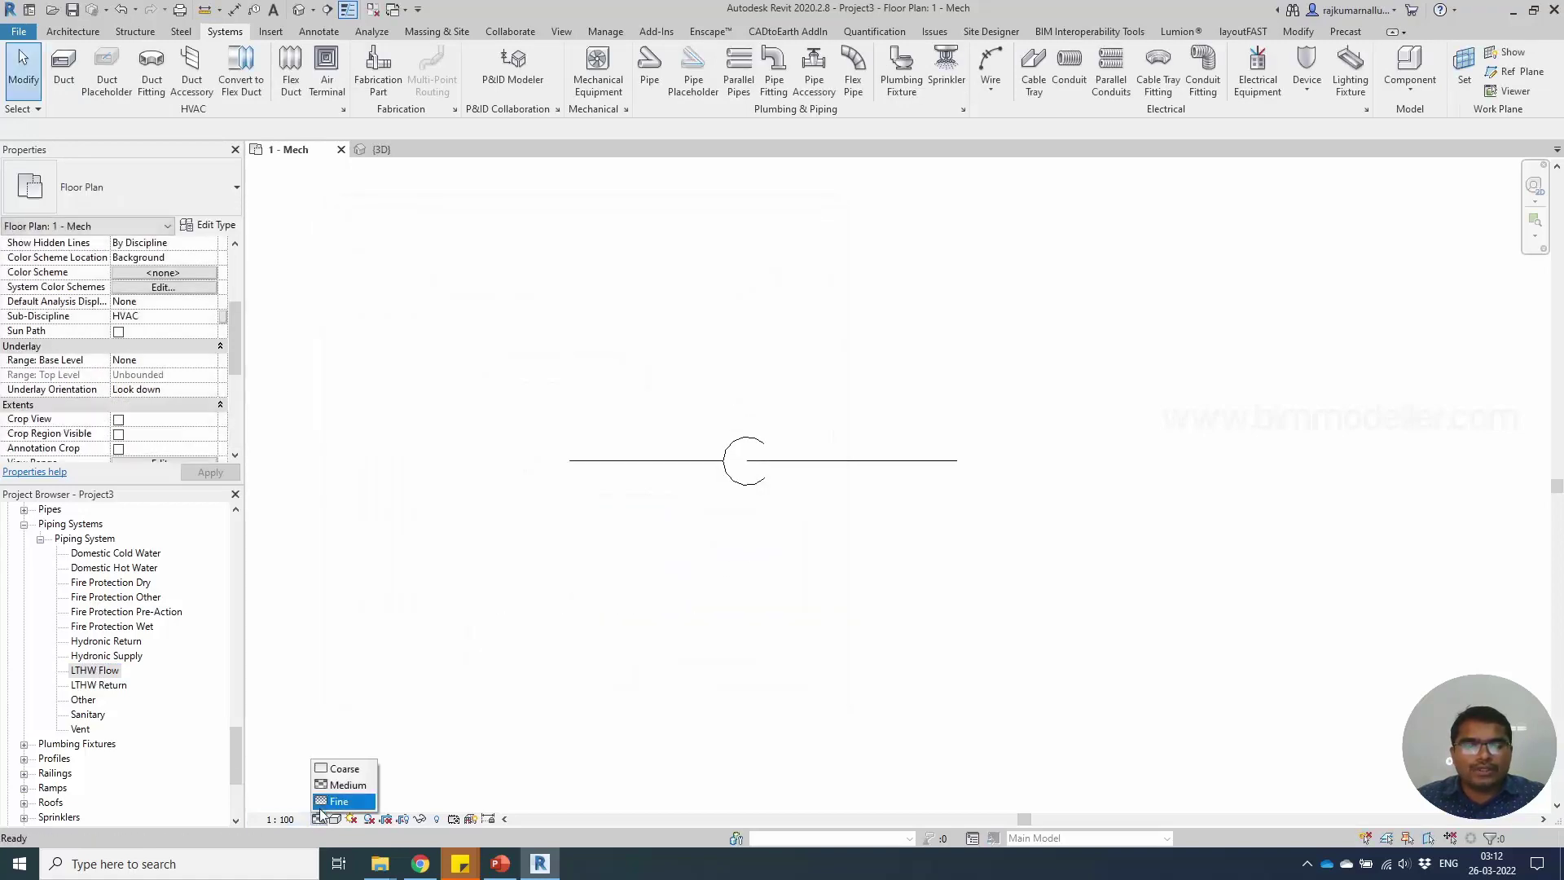
pyautogui.click(328, 804)
pyautogui.scroll(4, 738, 458)
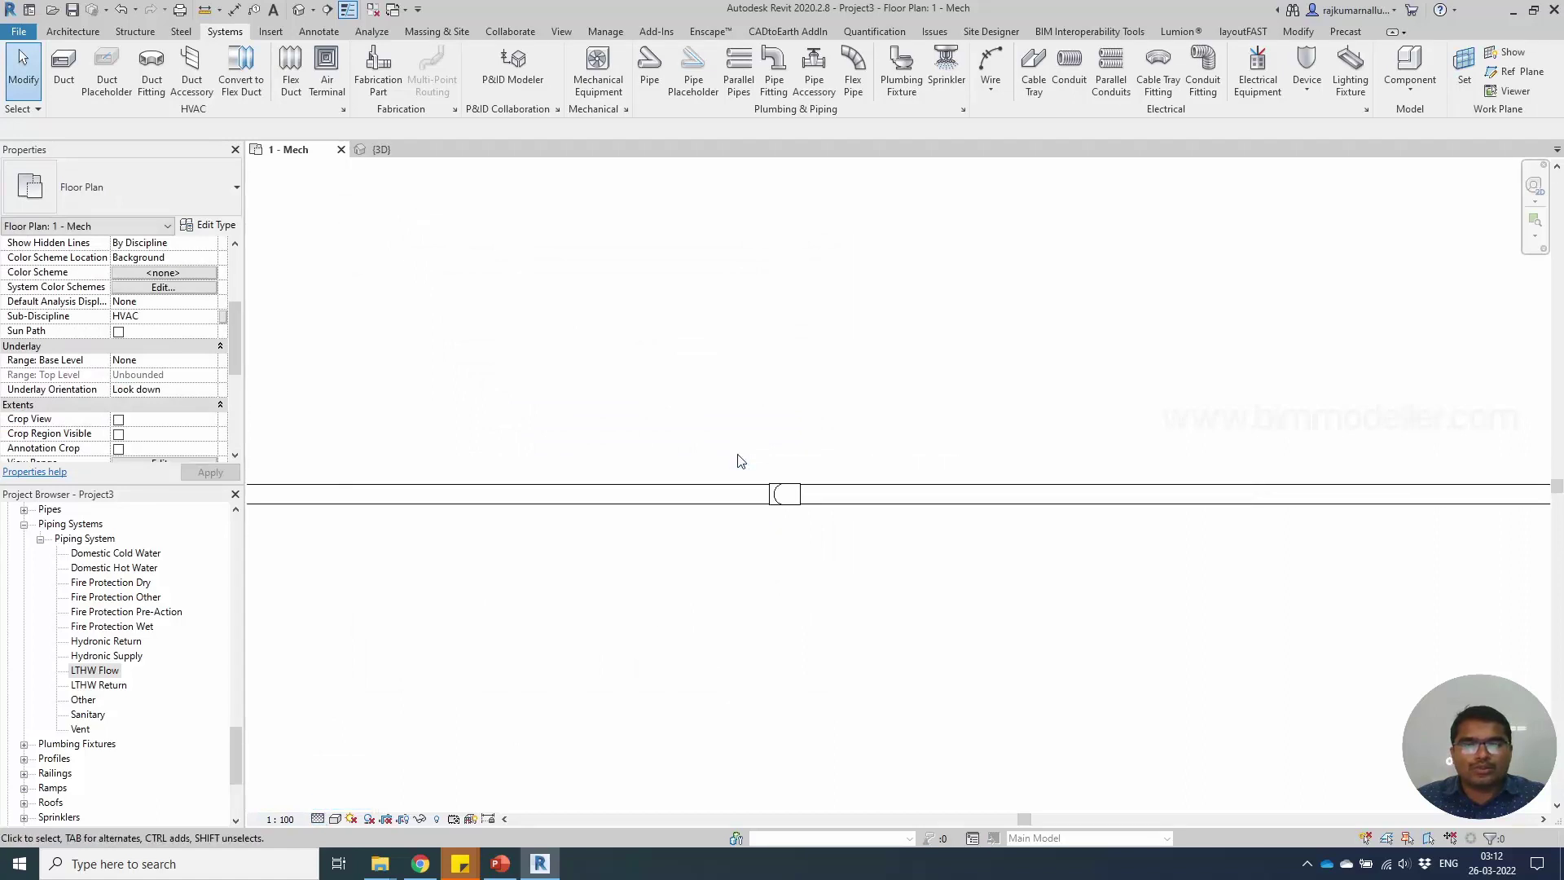
pyautogui.moveTo(621, 520); pyautogui.dragTo(916, 525, button='middle')
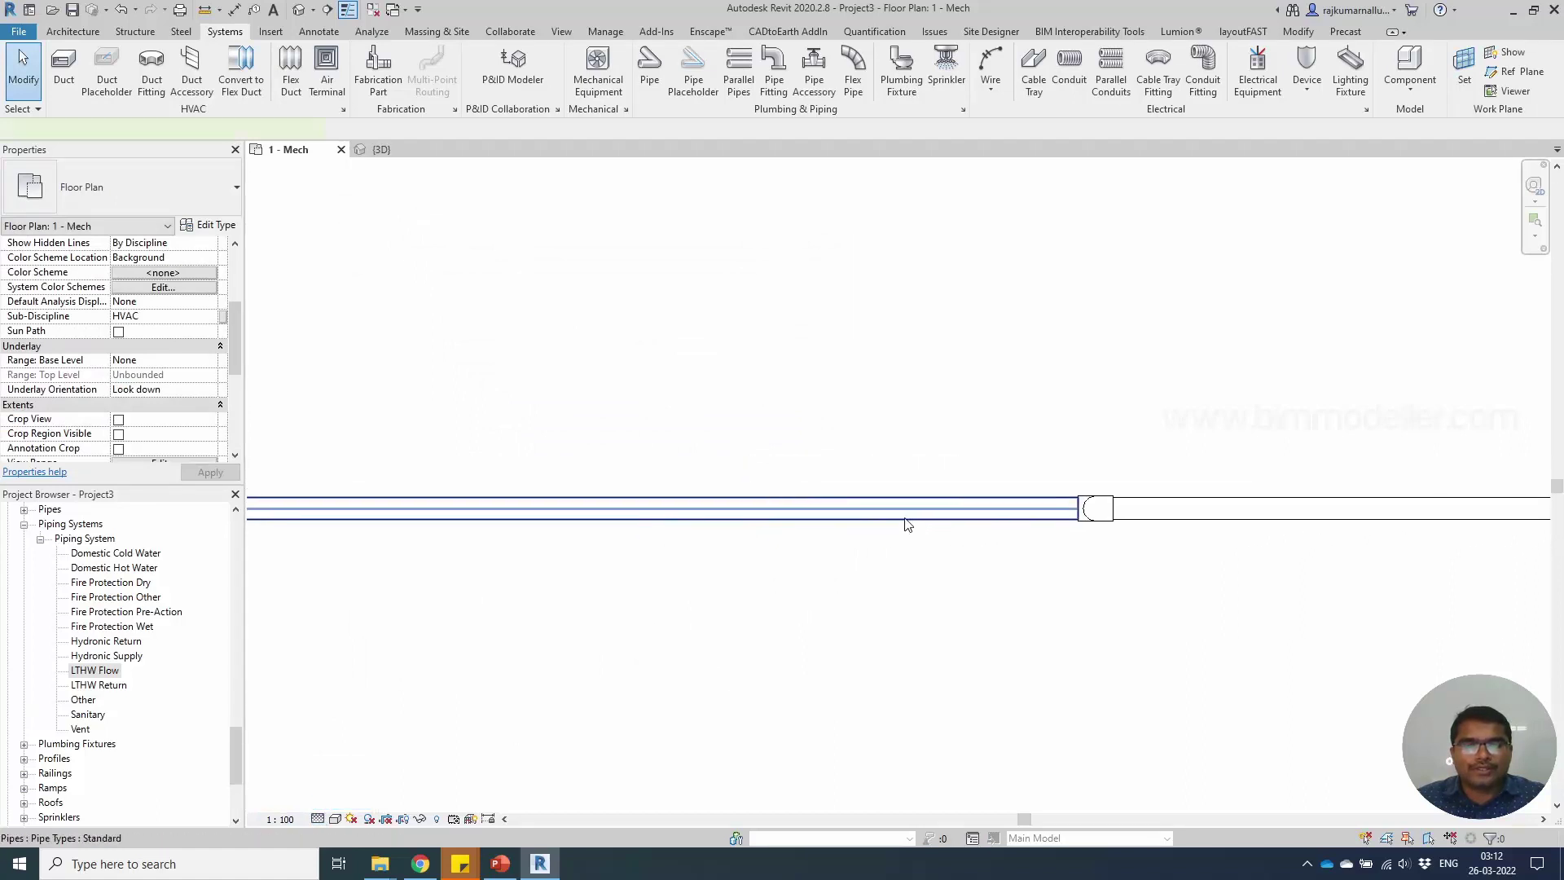
# Select the left pipe and confirm its System Type is LTHW Flow.
pyautogui.click(909, 524)
pyautogui.scroll(-3, 1022, 546)
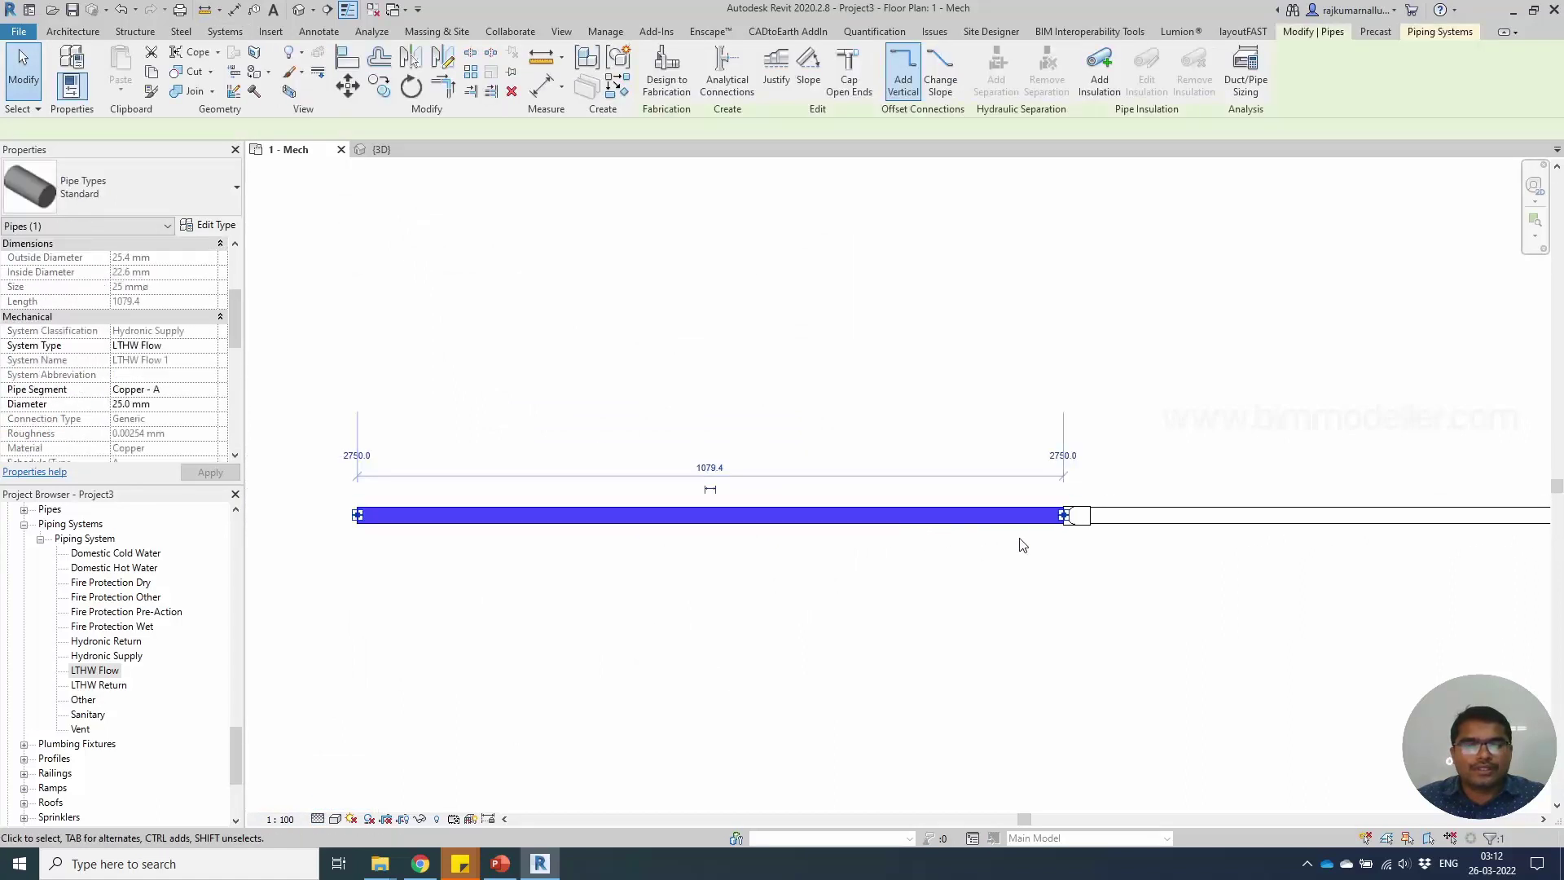
pyautogui.click(209, 343)
pyautogui.click(210, 345)
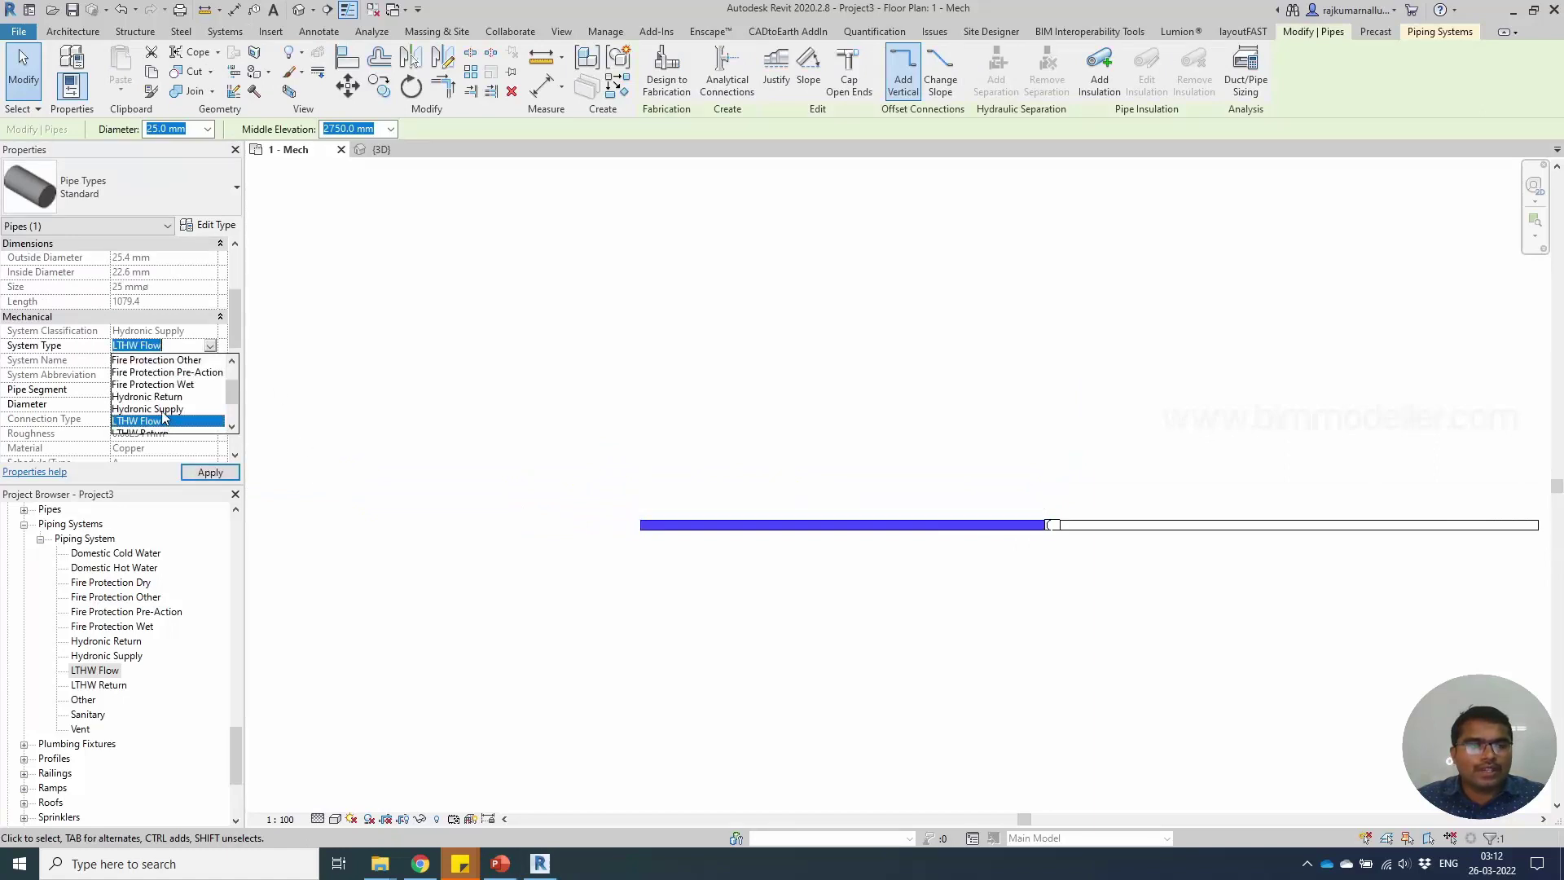
pyautogui.scroll(-2, 157, 404)
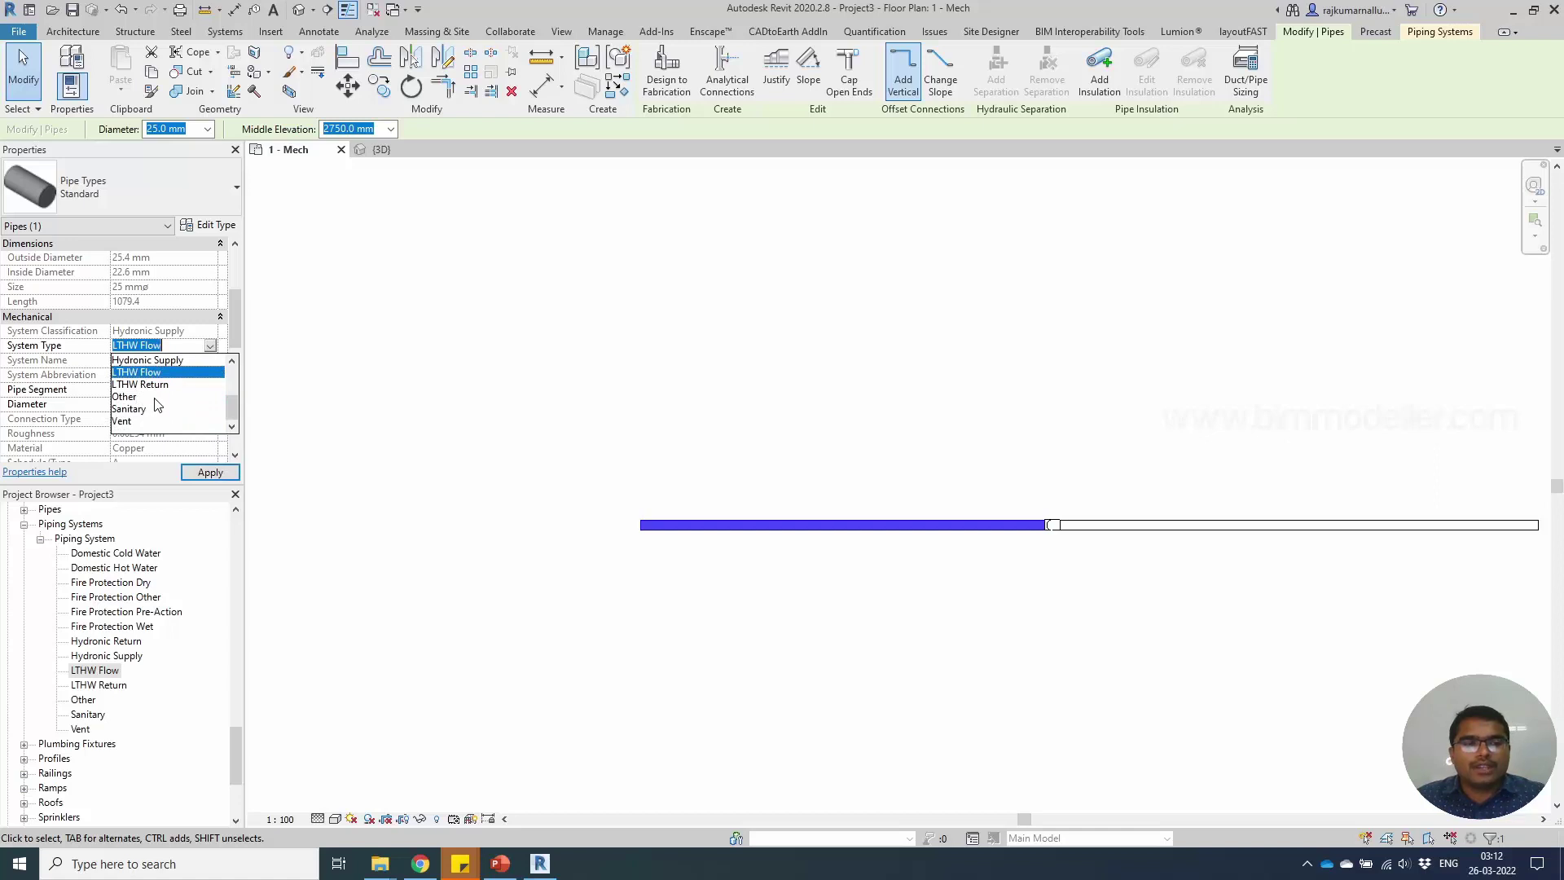
pyautogui.scroll(2, 157, 405)
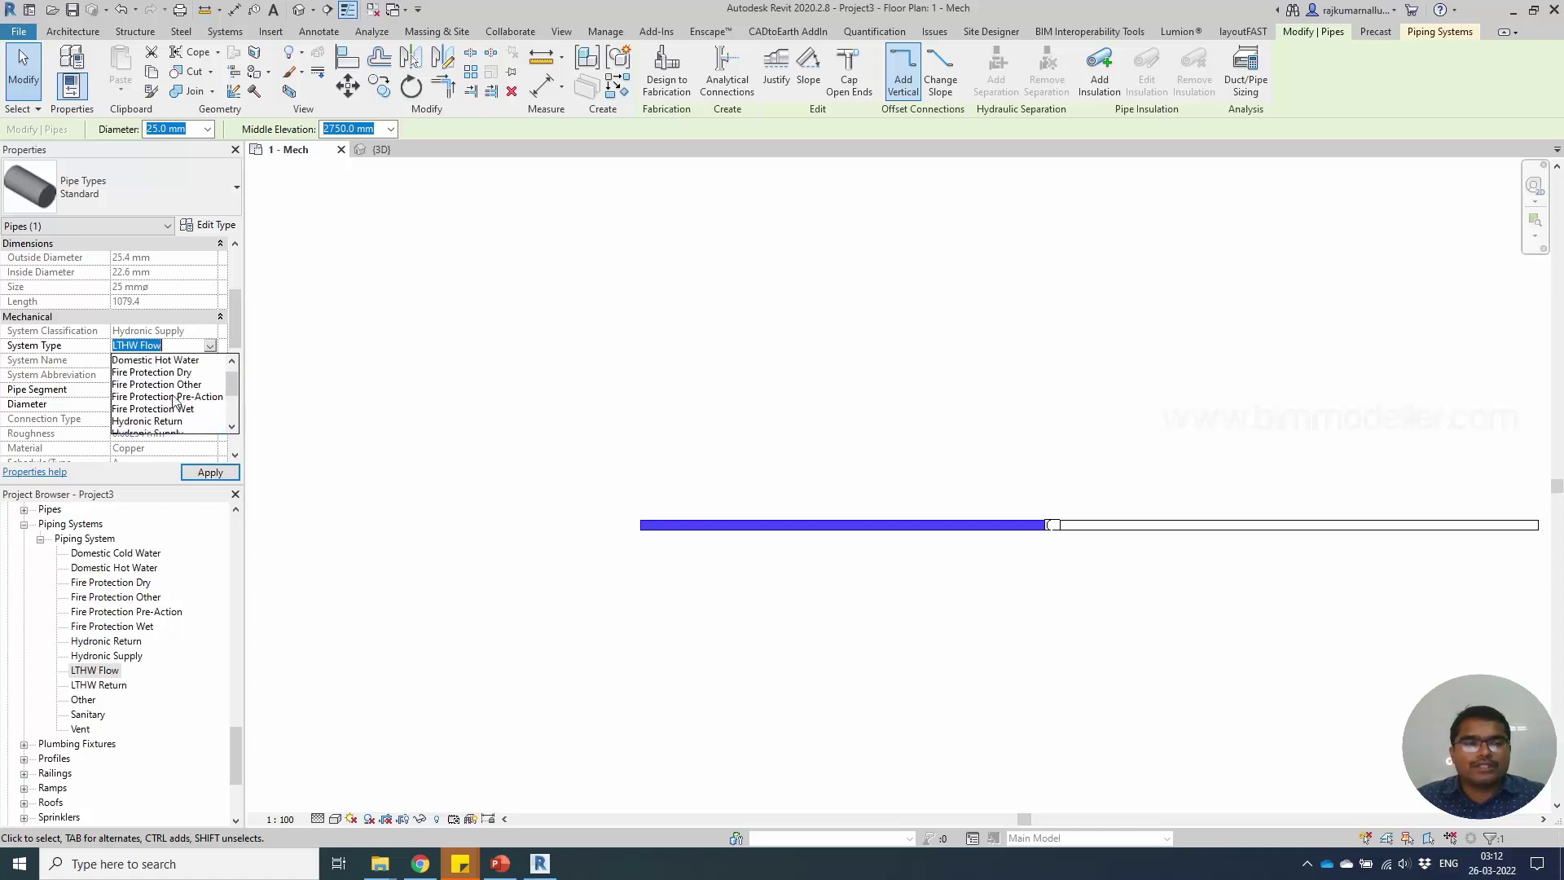
pyautogui.scroll(1, 175, 401)
pyautogui.click(211, 346)
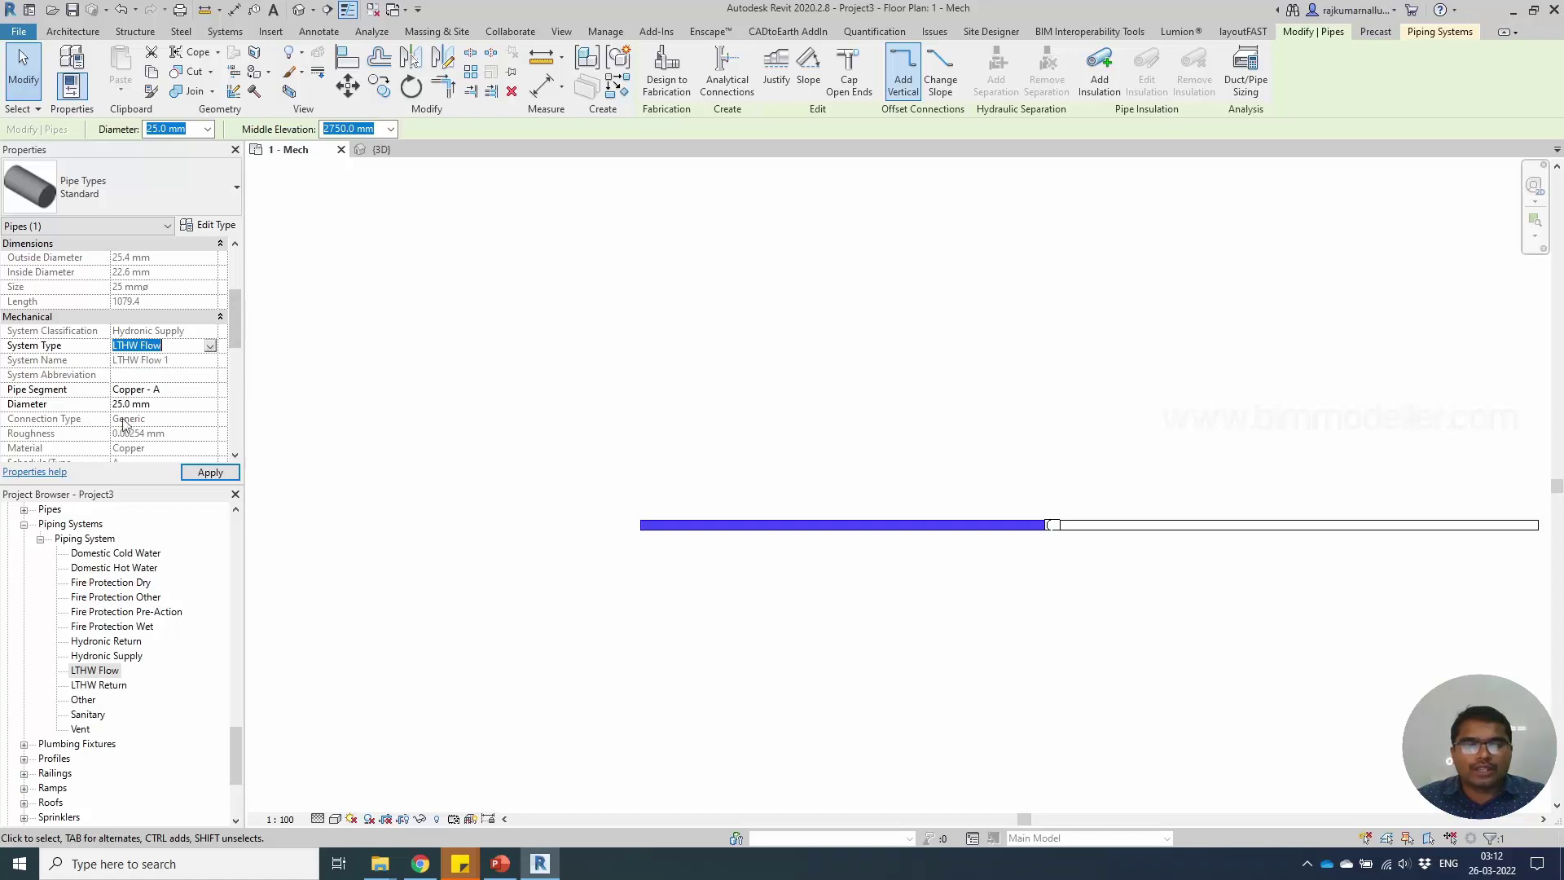
pyautogui.press('Return')
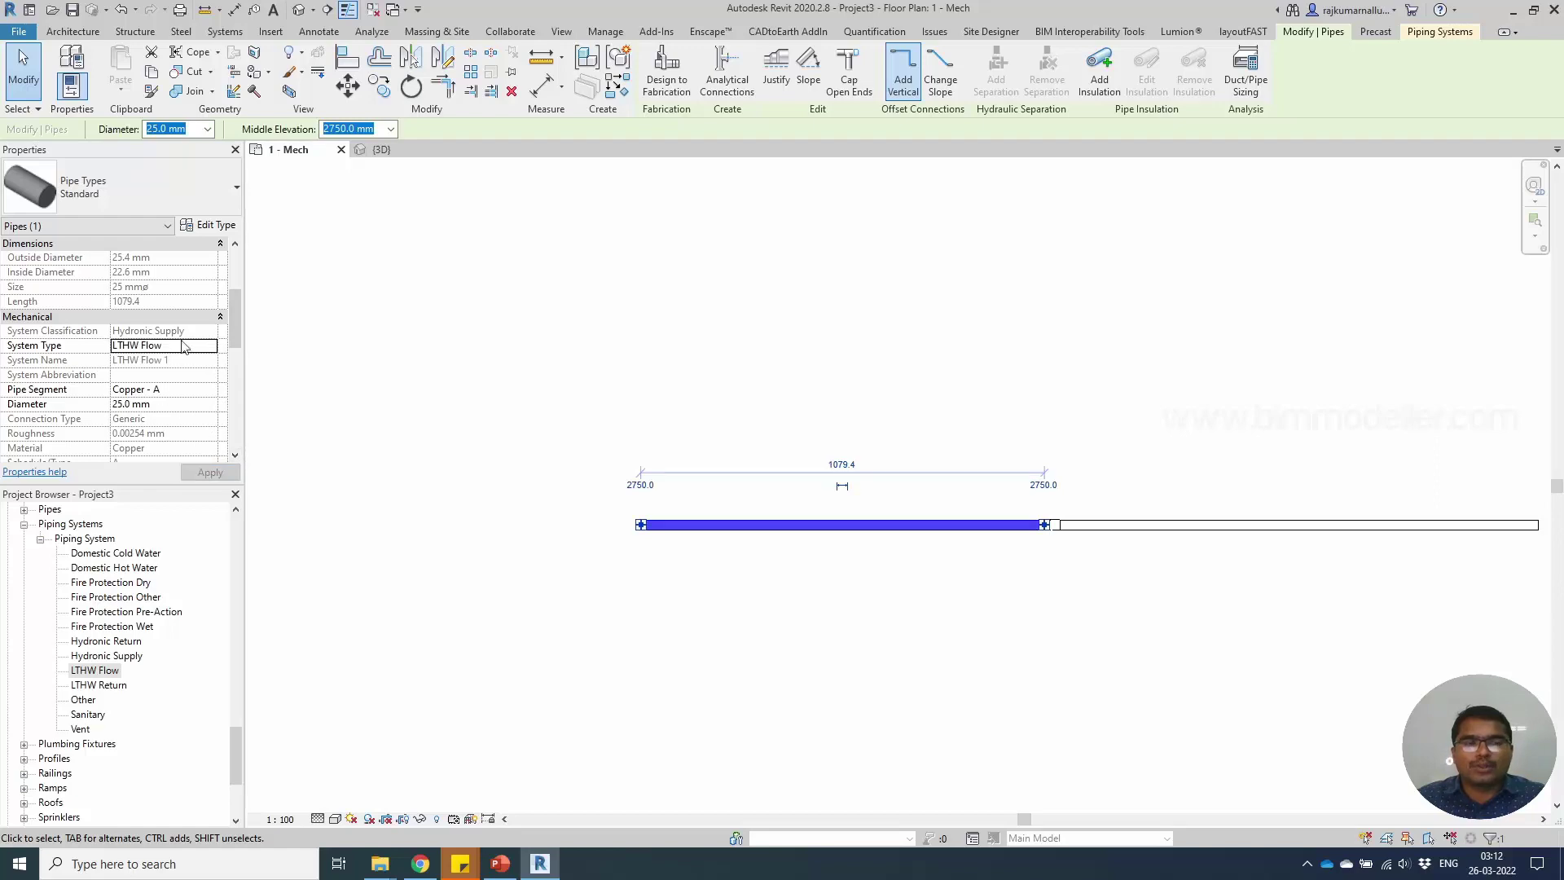
# Deselect, reposition the plan, and window-select the rise fitting with its connected pipes.
pyautogui.click(571, 603)
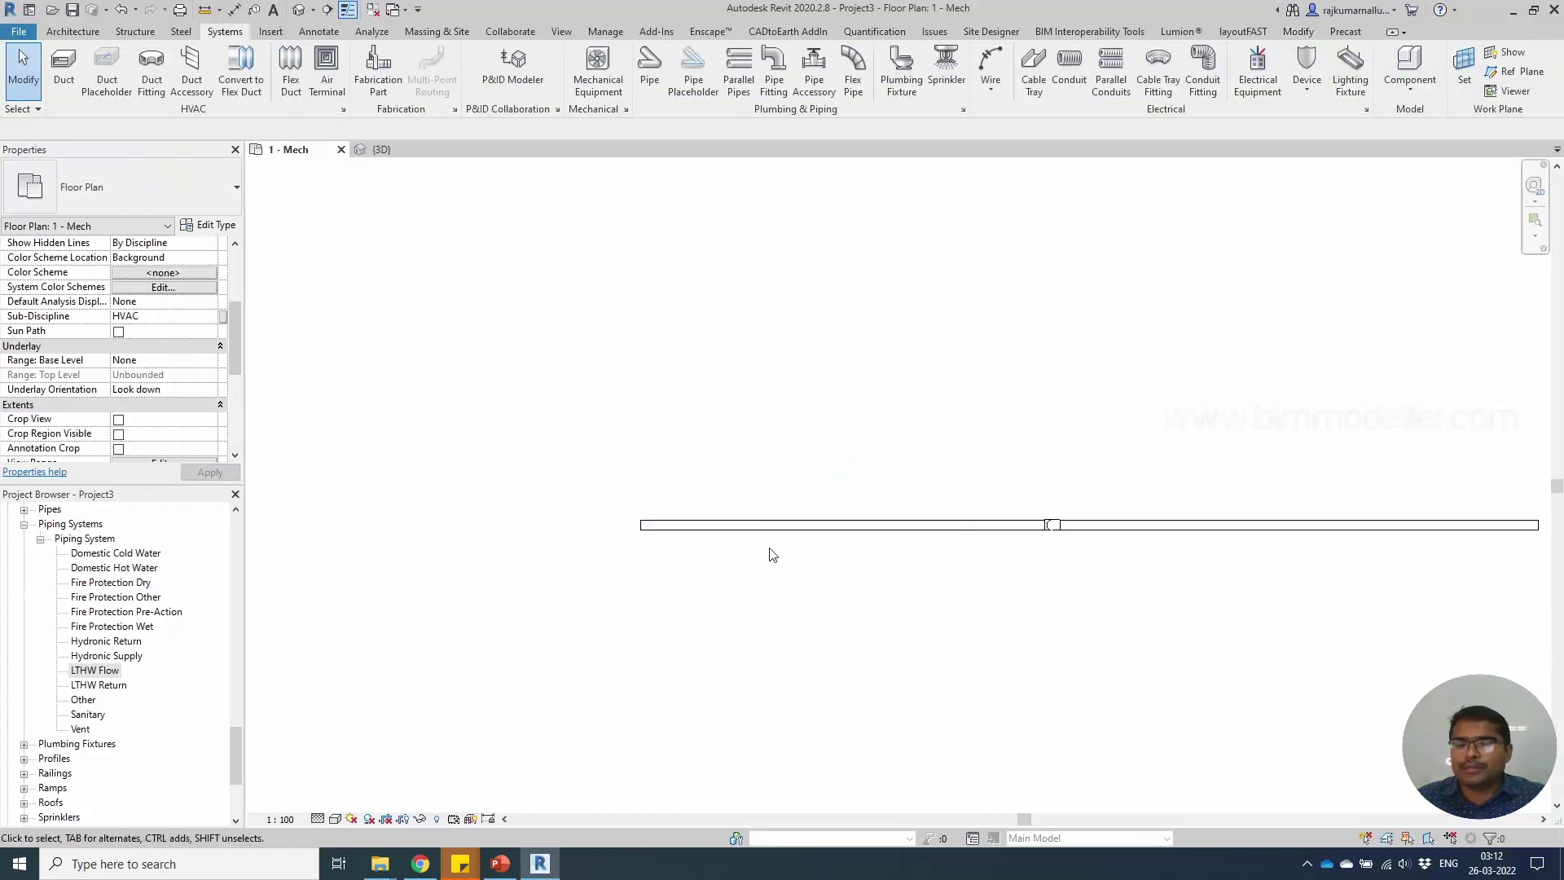
pyautogui.moveTo(759, 593); pyautogui.dragTo(616, 542, button='middle')
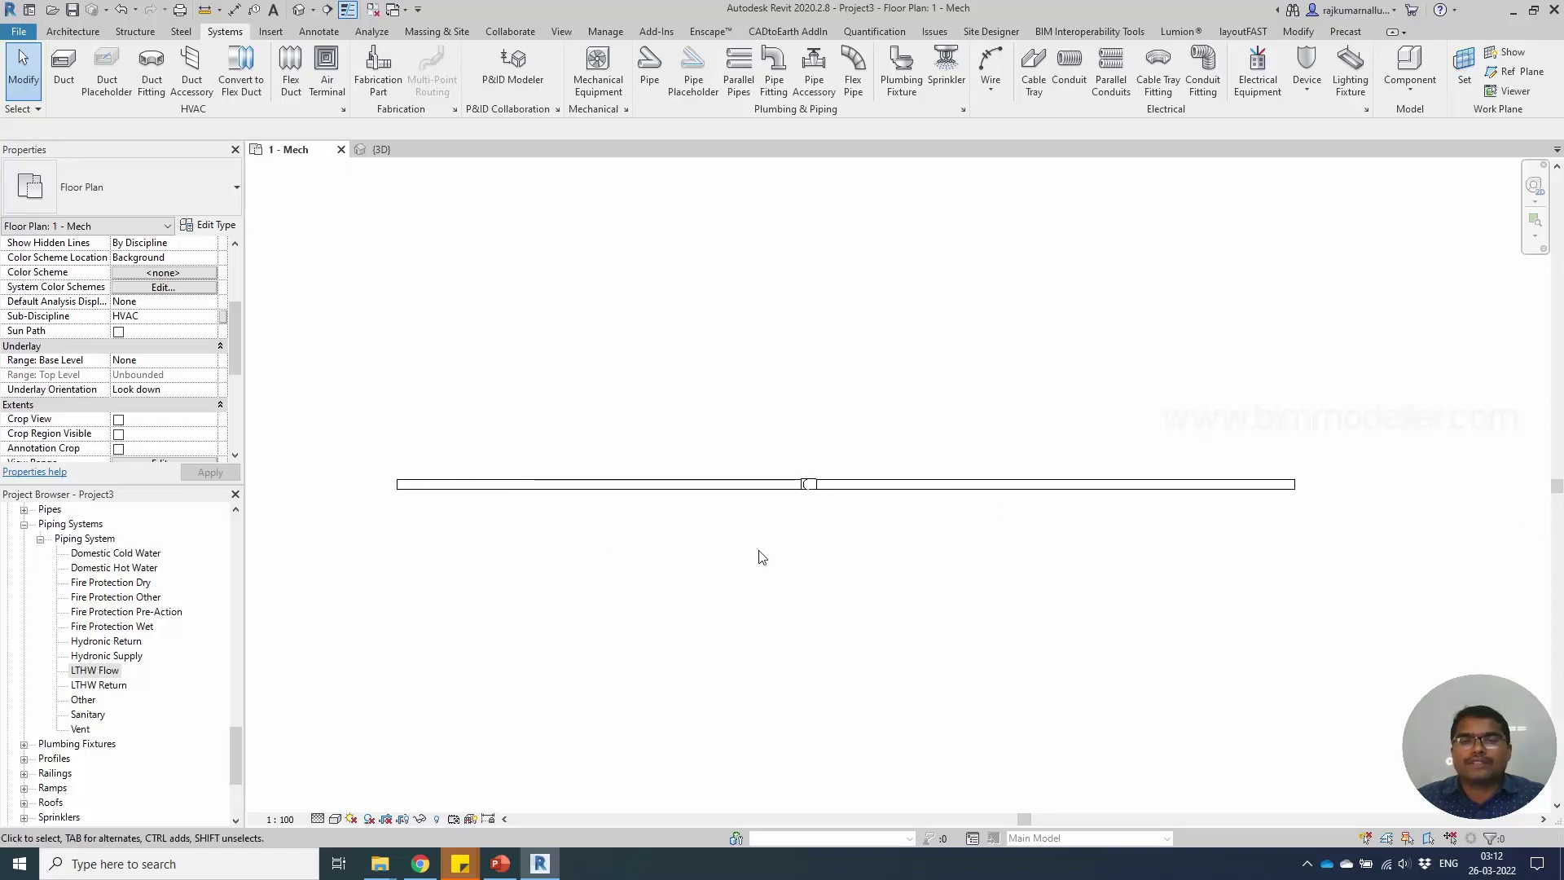
pyautogui.moveTo(767, 407); pyautogui.dragTo(875, 572)
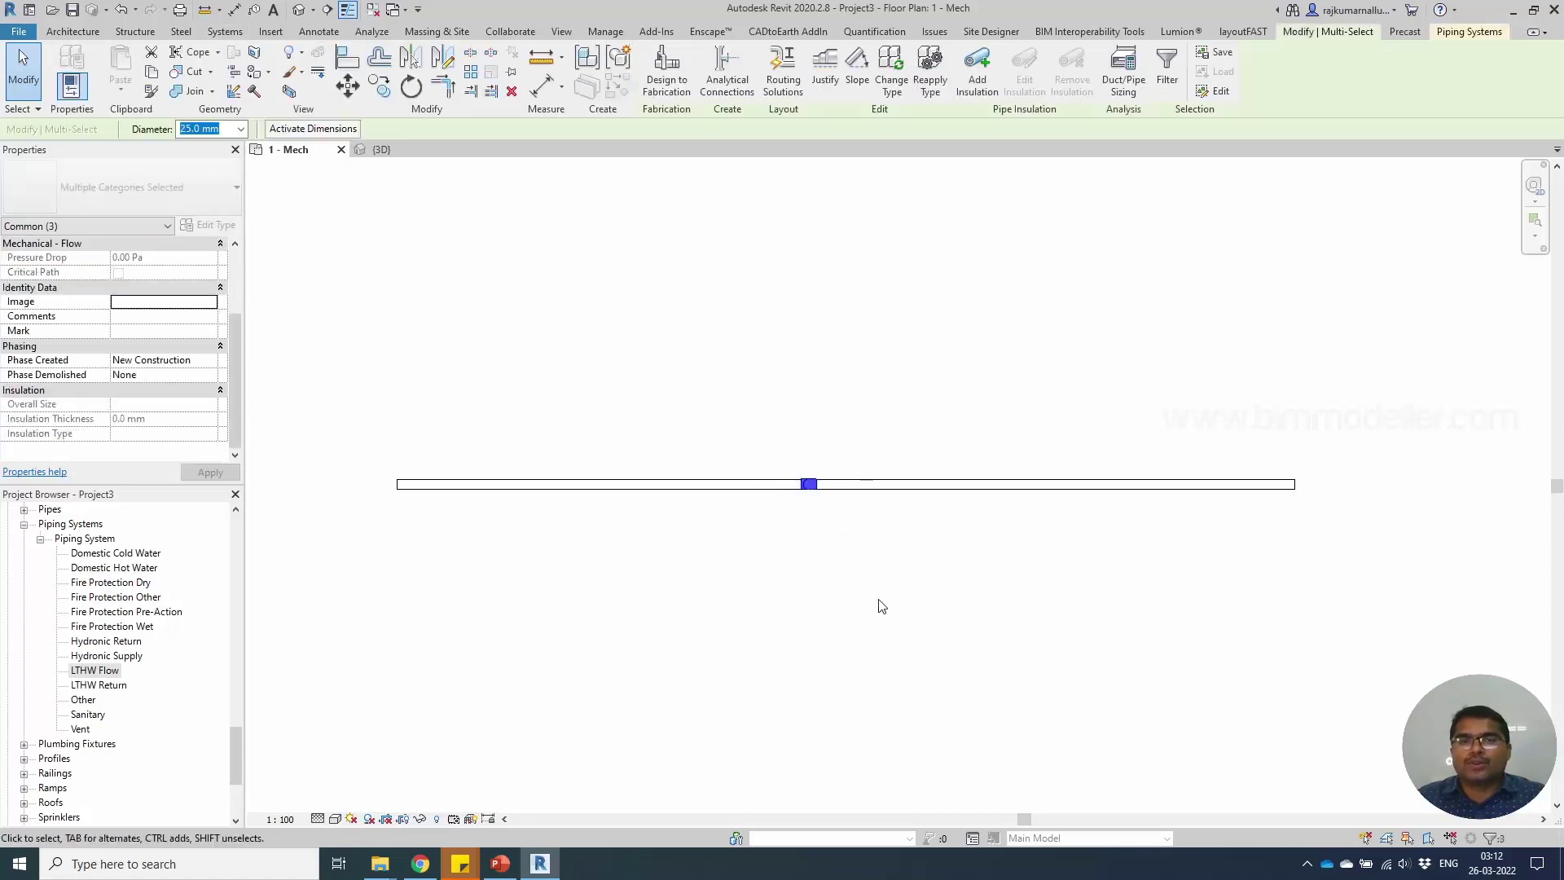